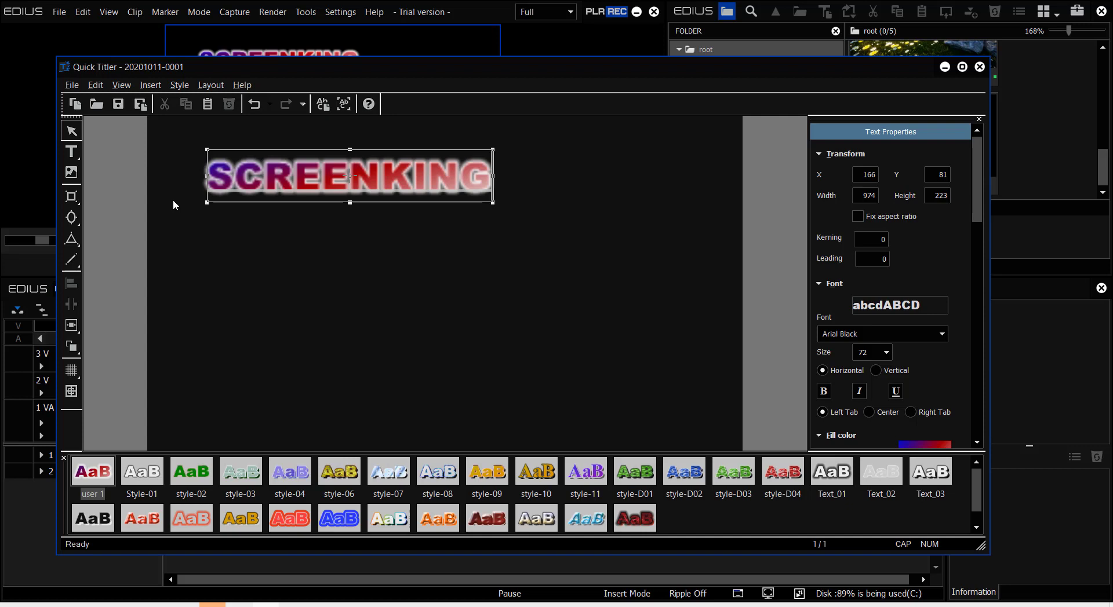
- Apply the Style-01 text style to the whole SCREENKING title text and deselect it
{"action": "key", "text": "ctrl+a"}
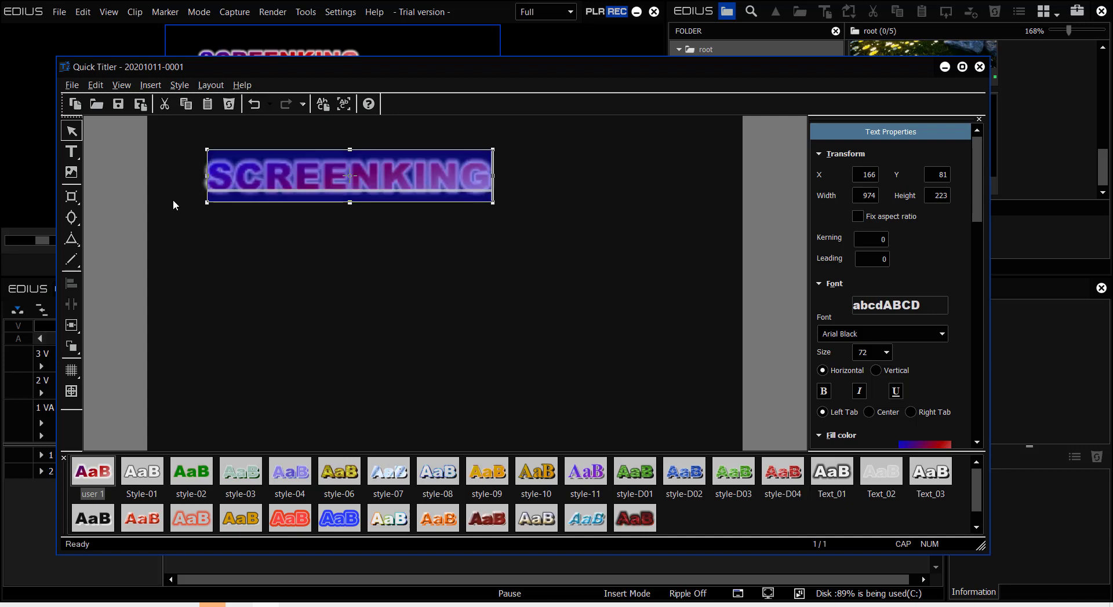
{"action": "left_click", "coordinate": [150, 472]}
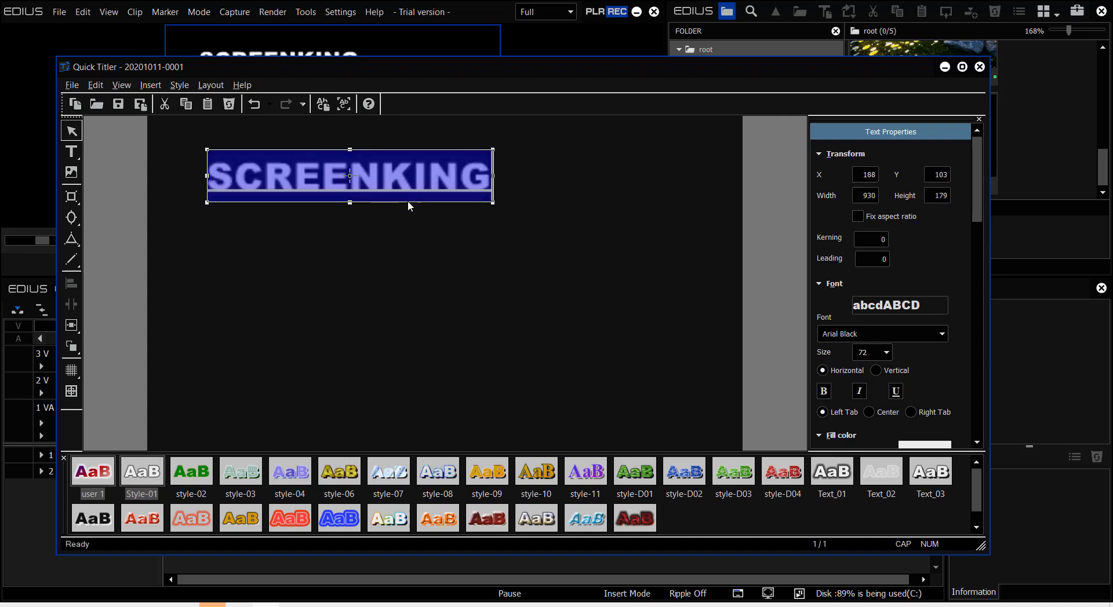
{"action": "left_click", "coordinate": [398, 181]}
{"action": "left_click_drag", "start_coordinate": [396, 203], "coordinate": [408, 256]}
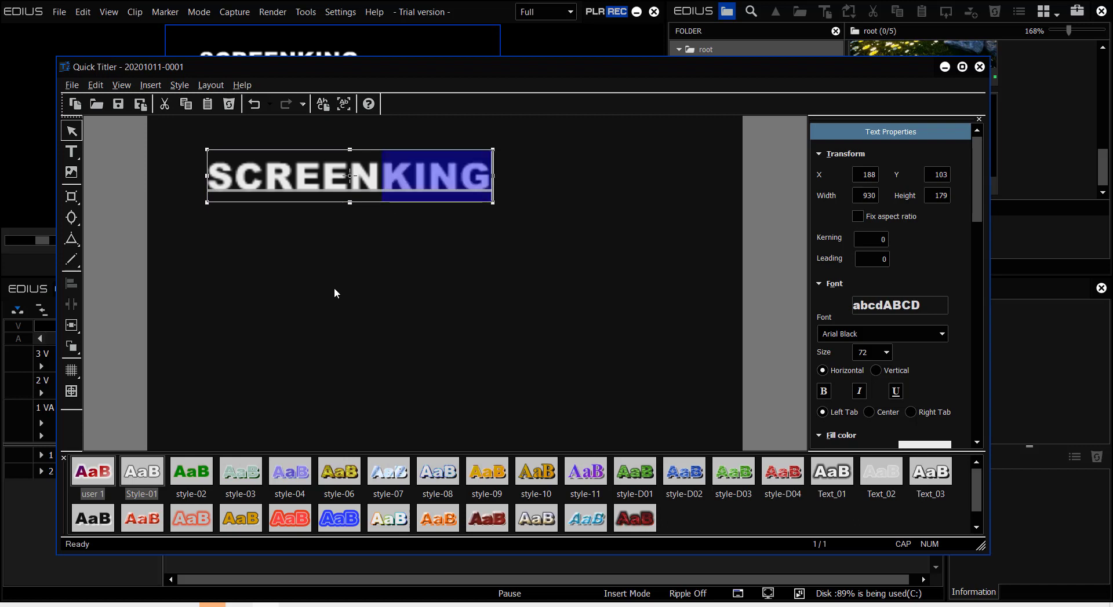
{"action": "left_click", "coordinate": [235, 238]}
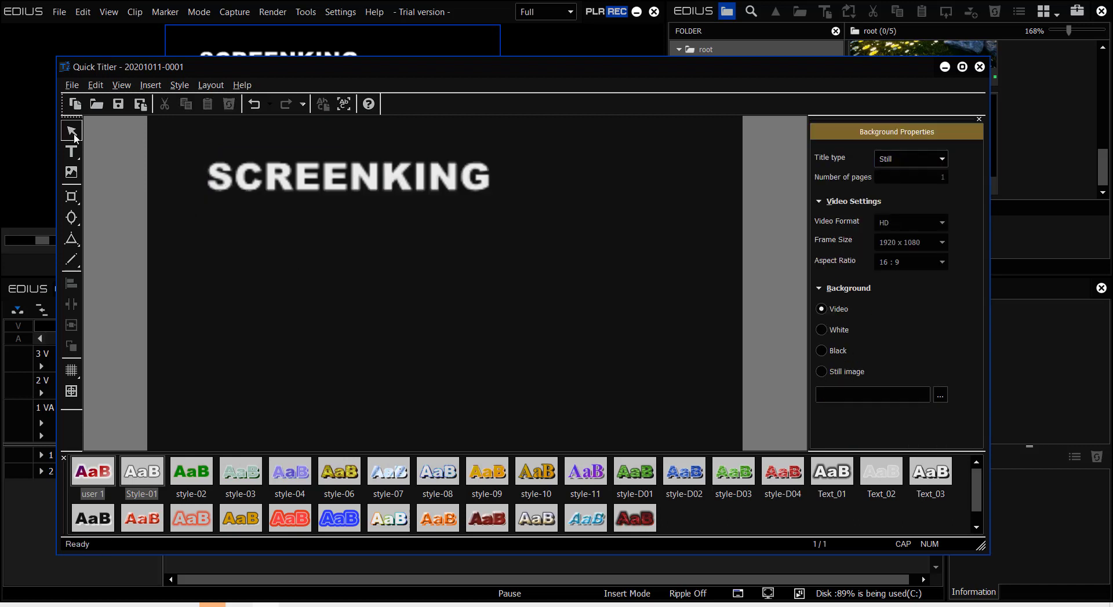
- Move the SCREENKING text to the middle of the frame and enlarge it slightly
{"action": "left_click_drag", "start_coordinate": [308, 181], "coordinate": [533, 275]}
{"action": "left_click", "coordinate": [417, 292]}
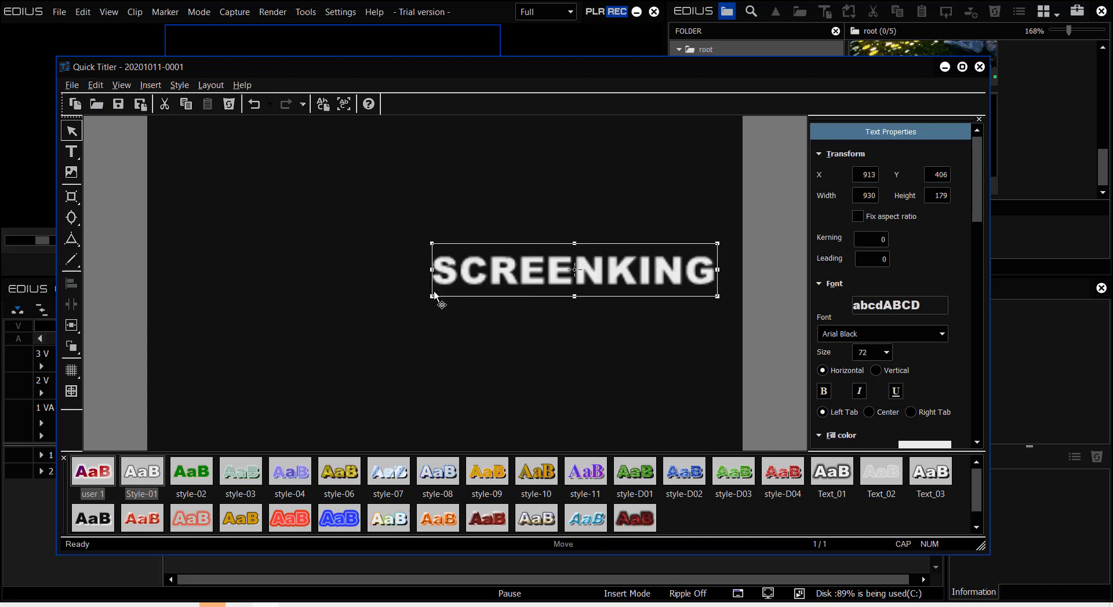
{"action": "left_click_drag", "start_coordinate": [431, 296], "coordinate": [354, 307]}
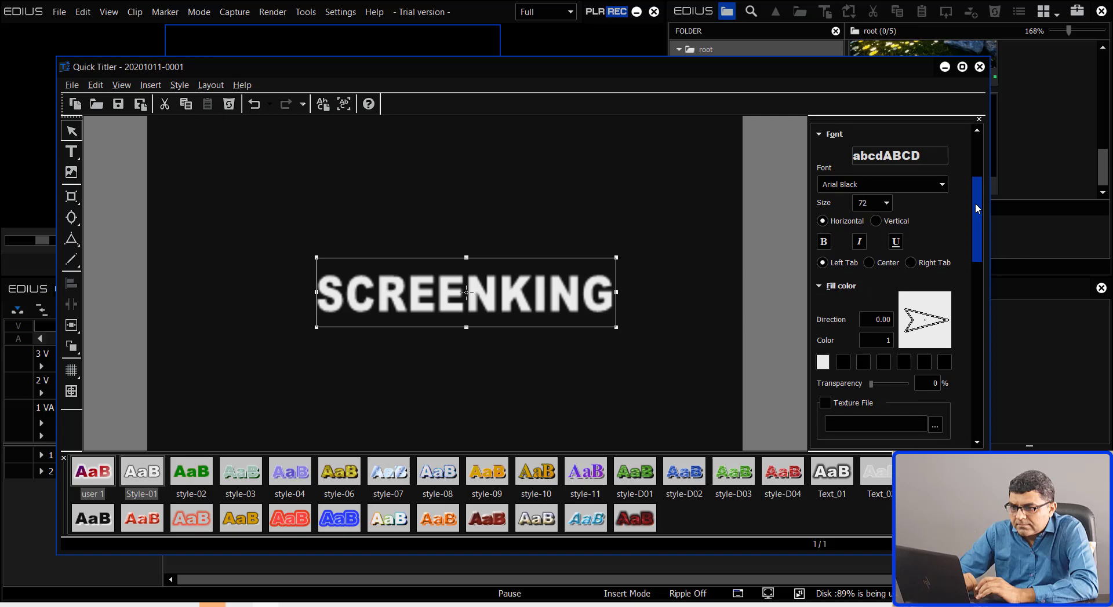
- Turn off the Edge of the SCREENKING text and close the title, keeping it in the bin
{"action": "left_click_drag", "start_coordinate": [975, 203], "coordinate": [964, 255]}
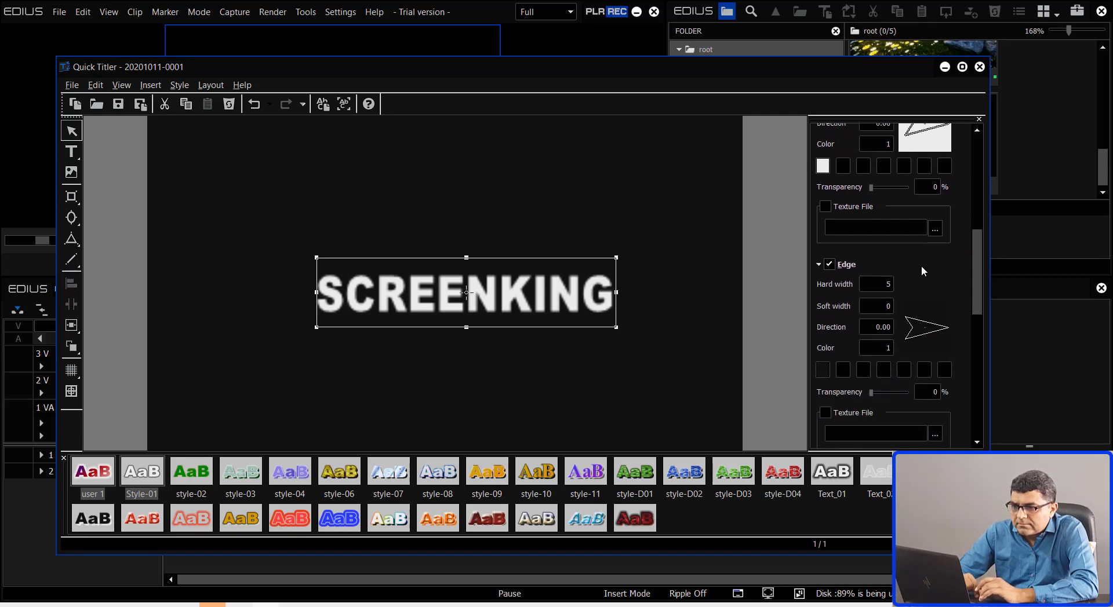
{"action": "left_click", "coordinate": [830, 265]}
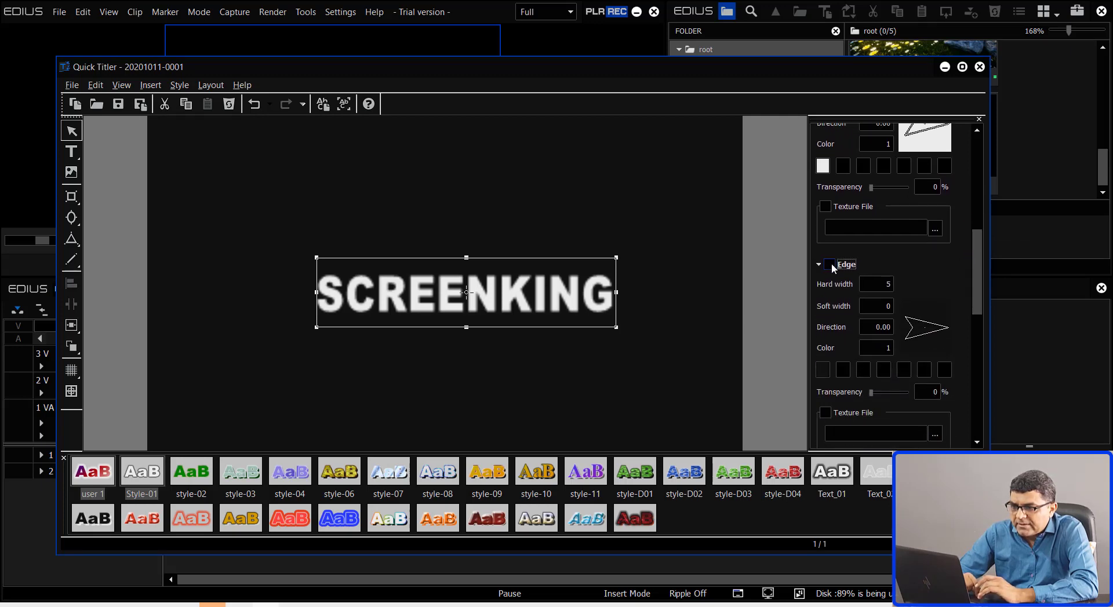
{"action": "left_click_drag", "start_coordinate": [982, 252], "coordinate": [957, 369]}
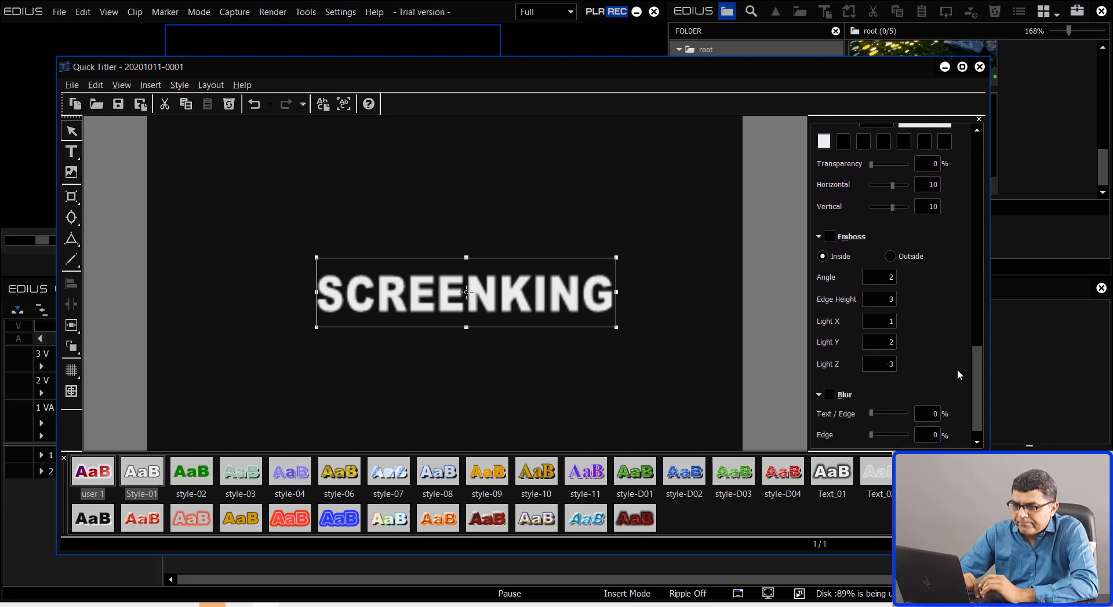
{"action": "key", "text": "alt+F4"}
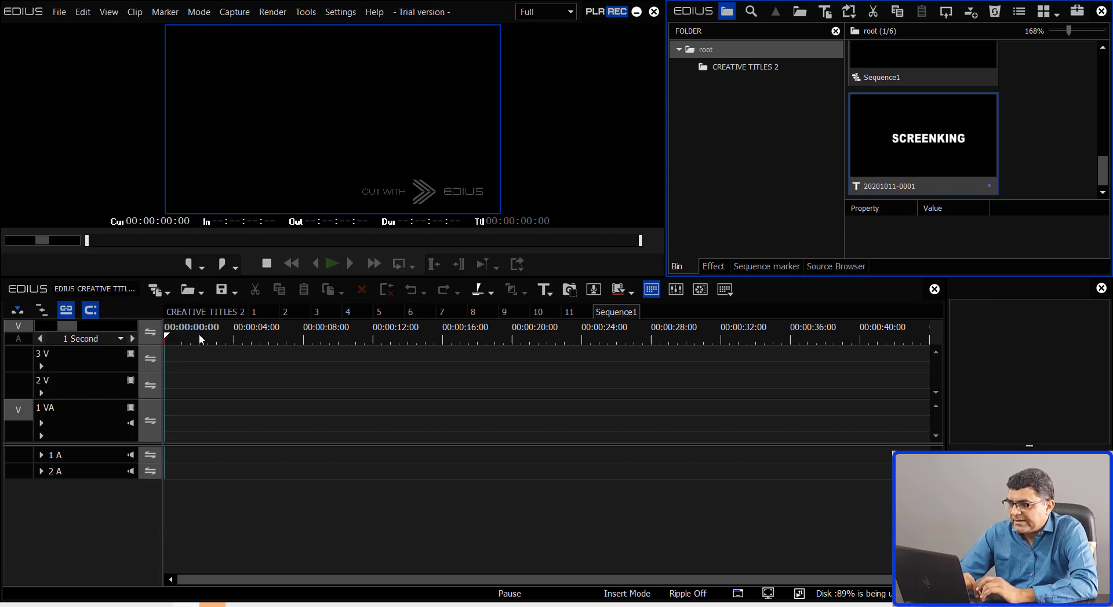
- Add a new title to the bin with the text MULTIMEDIA in Style-01
{"action": "right_click", "coordinate": [1033, 137]}
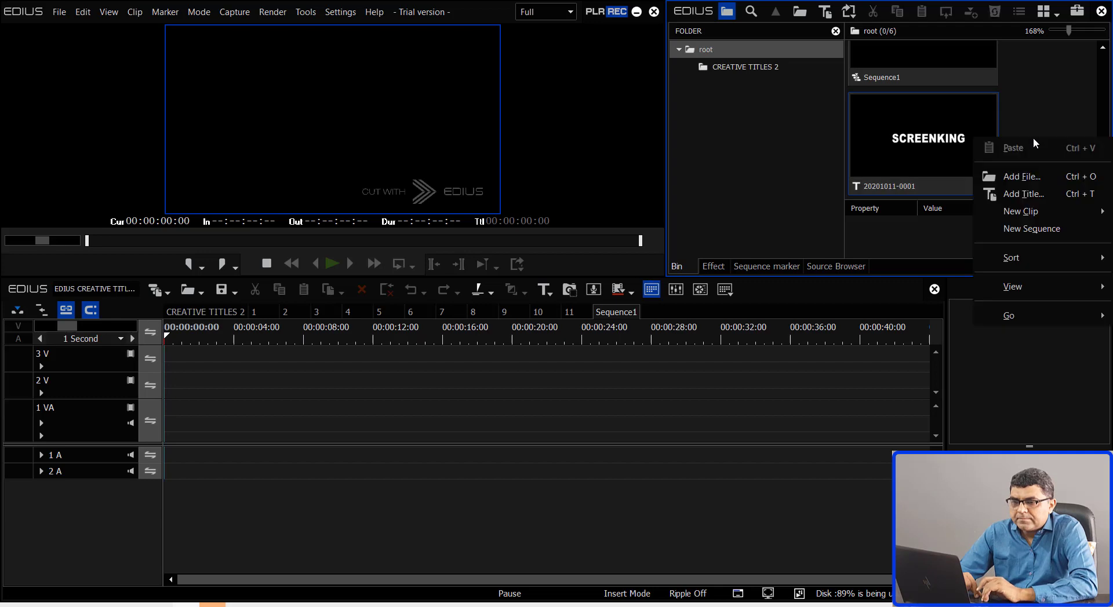
{"action": "left_click", "coordinate": [1023, 196]}
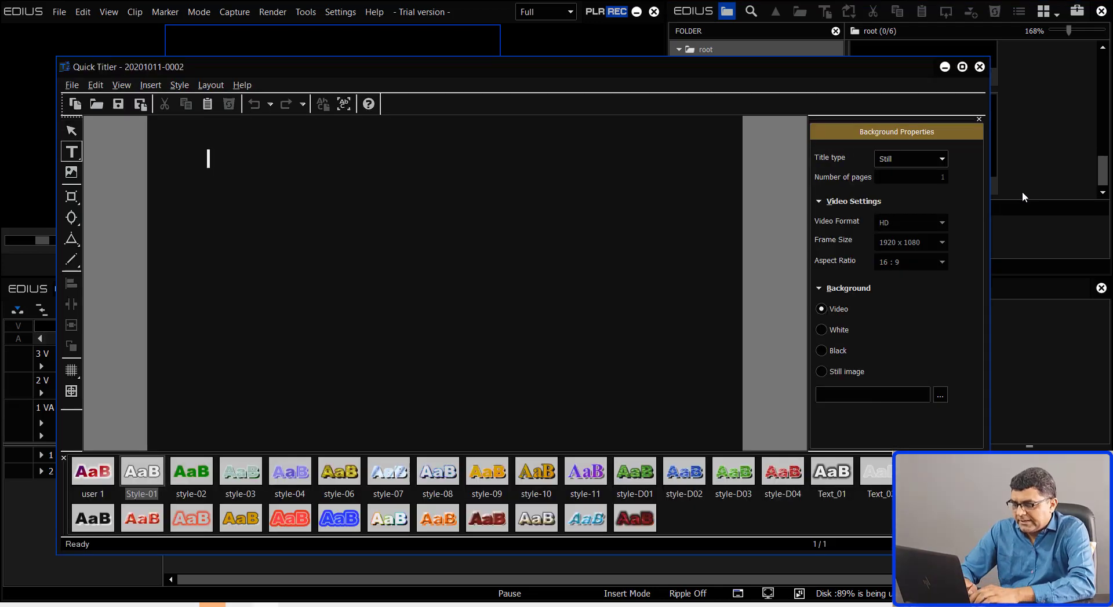
{"action": "type", "text": "MULTIMEDIA"}
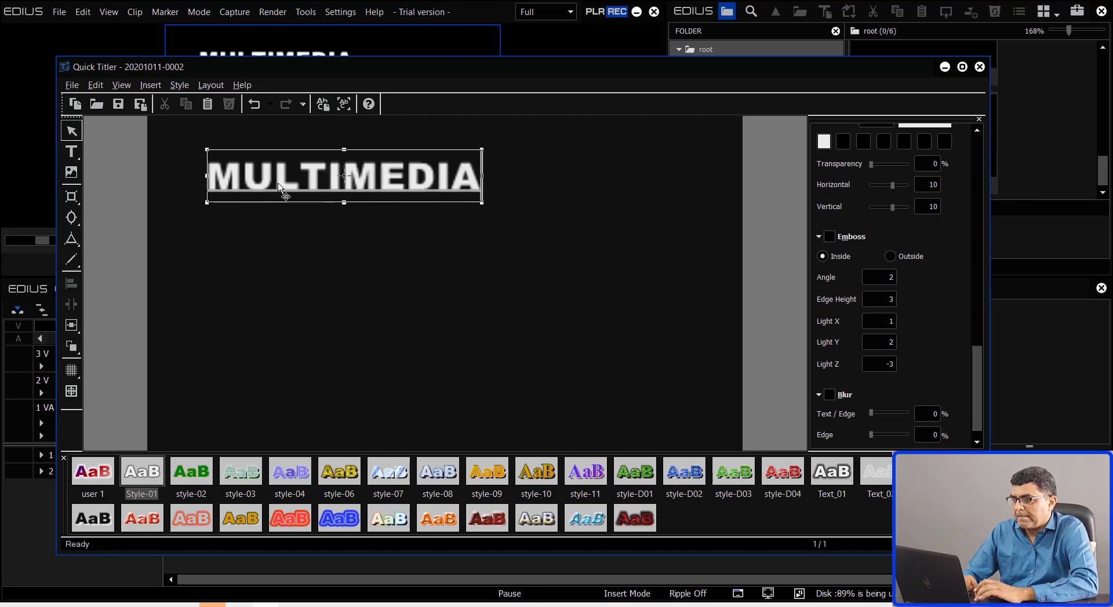
- Move the MULTIMEDIA text to the middle of the frame, then turn off its Edge and close the title
{"action": "left_click_drag", "start_coordinate": [275, 186], "coordinate": [363, 302]}
{"action": "left_click", "coordinate": [361, 263]}
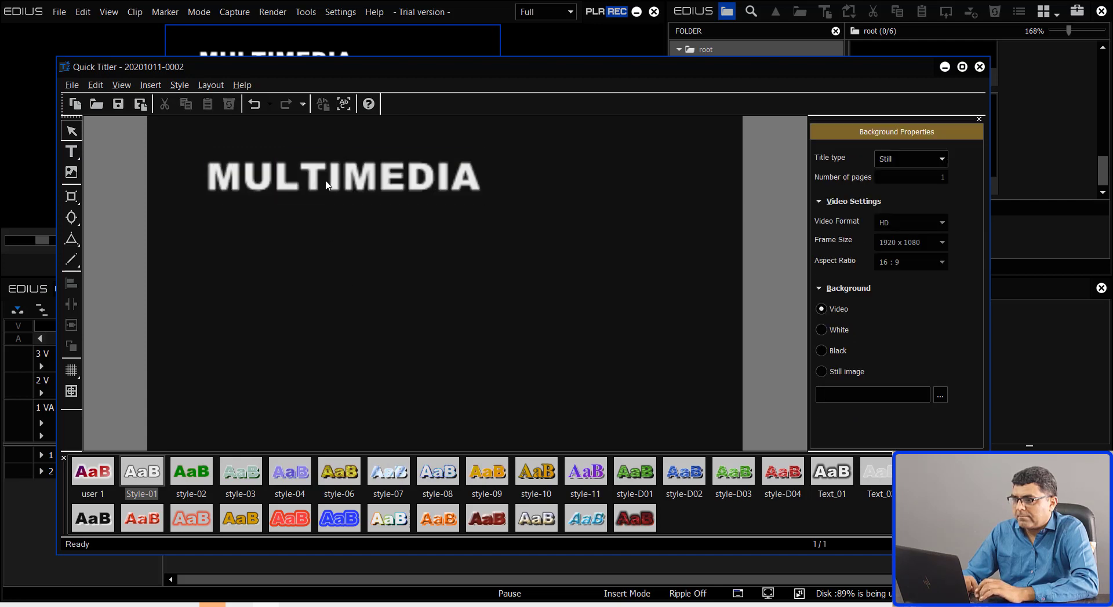
{"action": "left_click_drag", "start_coordinate": [309, 179], "coordinate": [421, 285]}
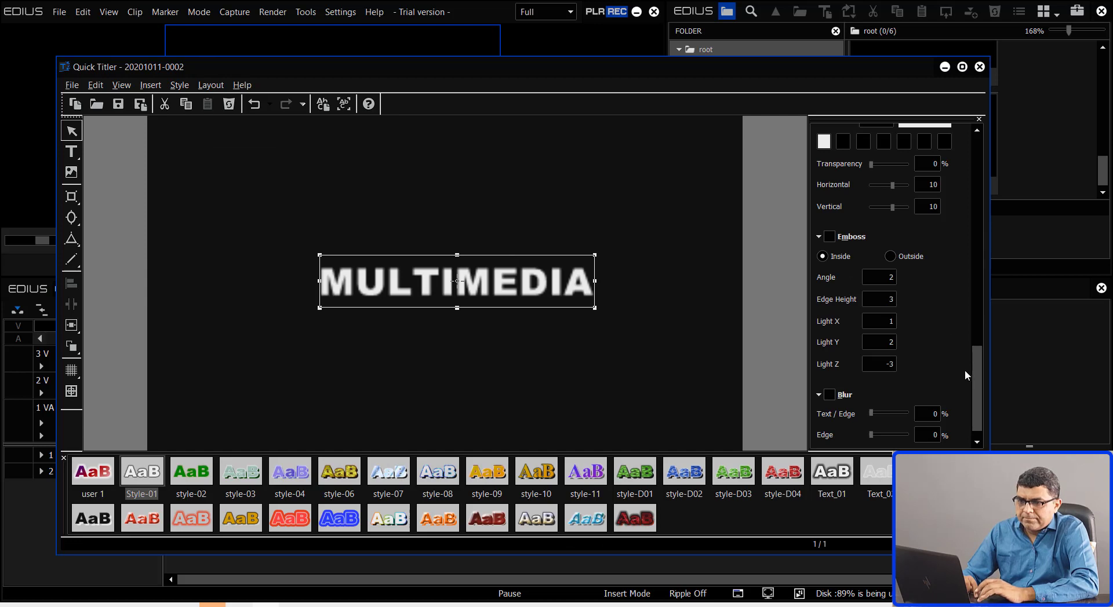
{"action": "left_click_drag", "start_coordinate": [976, 380], "coordinate": [973, 264]}
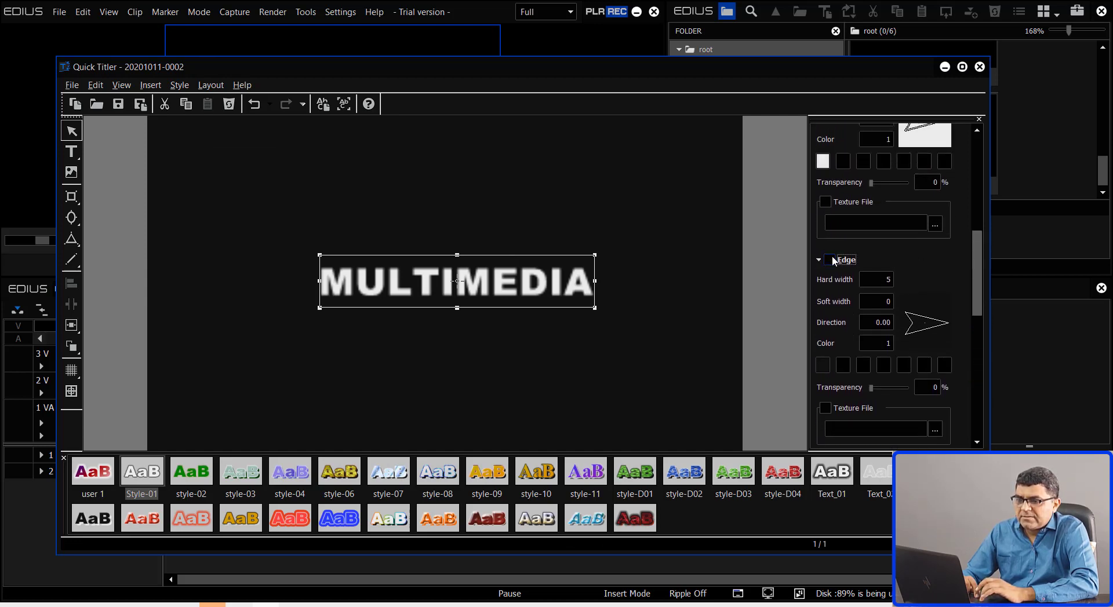
{"action": "left_click", "coordinate": [978, 68]}
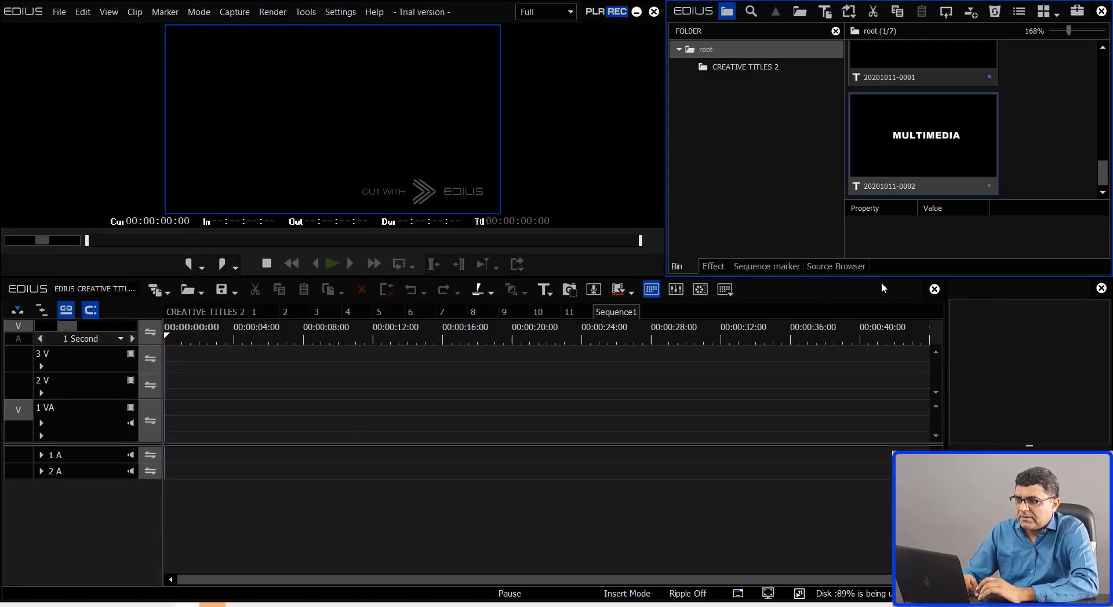
- Add another new title and draw a narrow vertical rectangle about 48 wide and 368 high near the middle of the frame
{"action": "left_click", "coordinate": [1027, 109]}
{"action": "right_click", "coordinate": [1027, 109]}
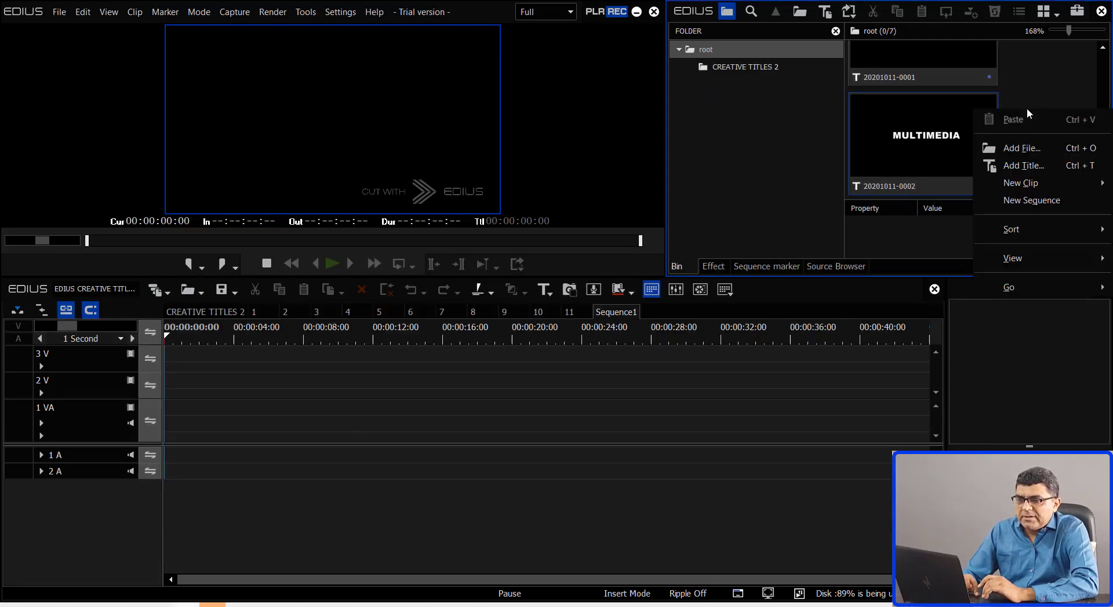
{"action": "left_click", "coordinate": [1050, 168]}
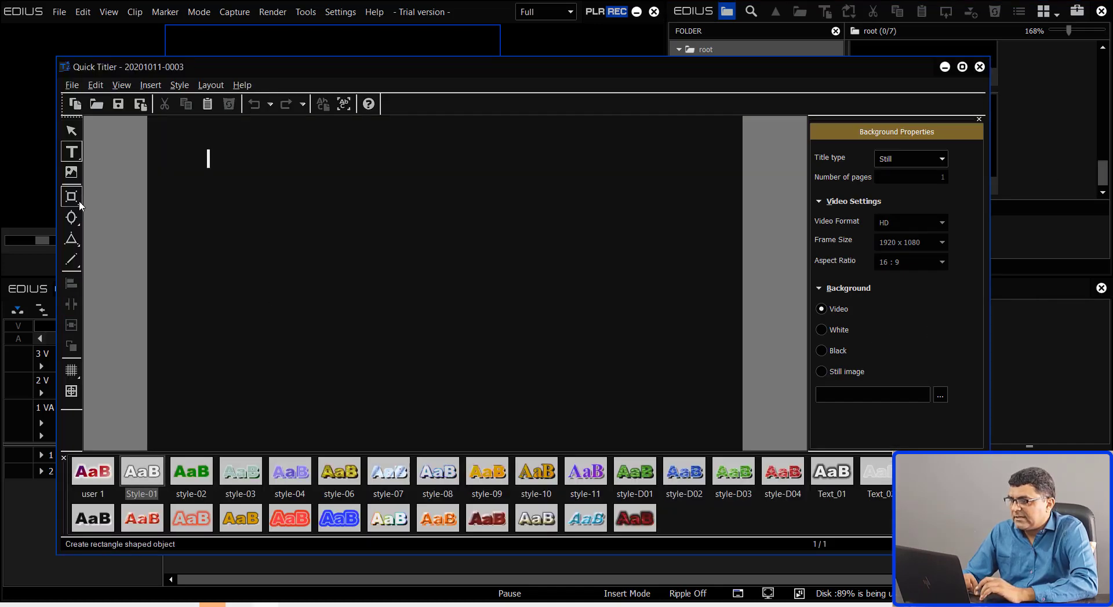
{"action": "left_click", "coordinate": [77, 204]}
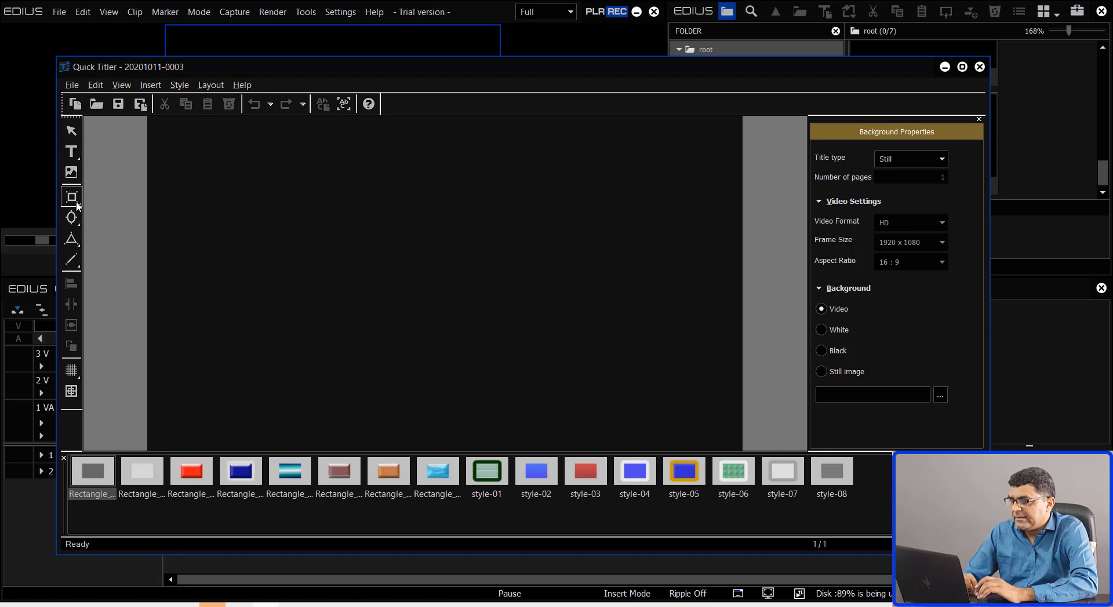
{"action": "left_click_drag", "start_coordinate": [383, 192], "coordinate": [398, 305]}
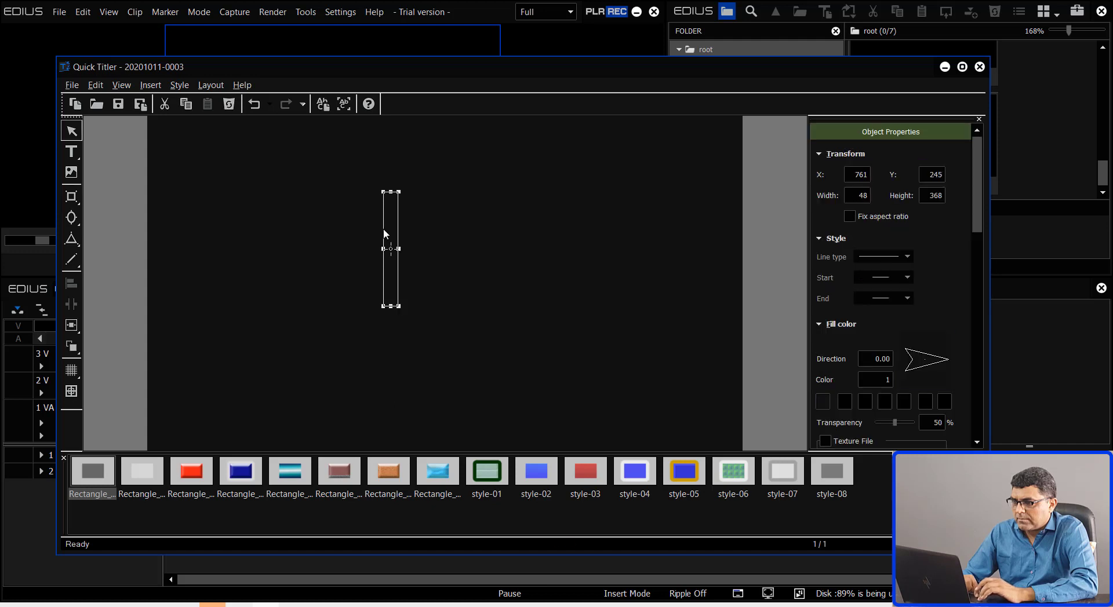
{"action": "mouse_move", "coordinate": [433, 225]}
{"action": "left_mouse_down"}
{"action": "mouse_move", "coordinate": [462, 237]}
{"action": "mouse_move", "coordinate": [450, 239]}
{"action": "left_mouse_up"}
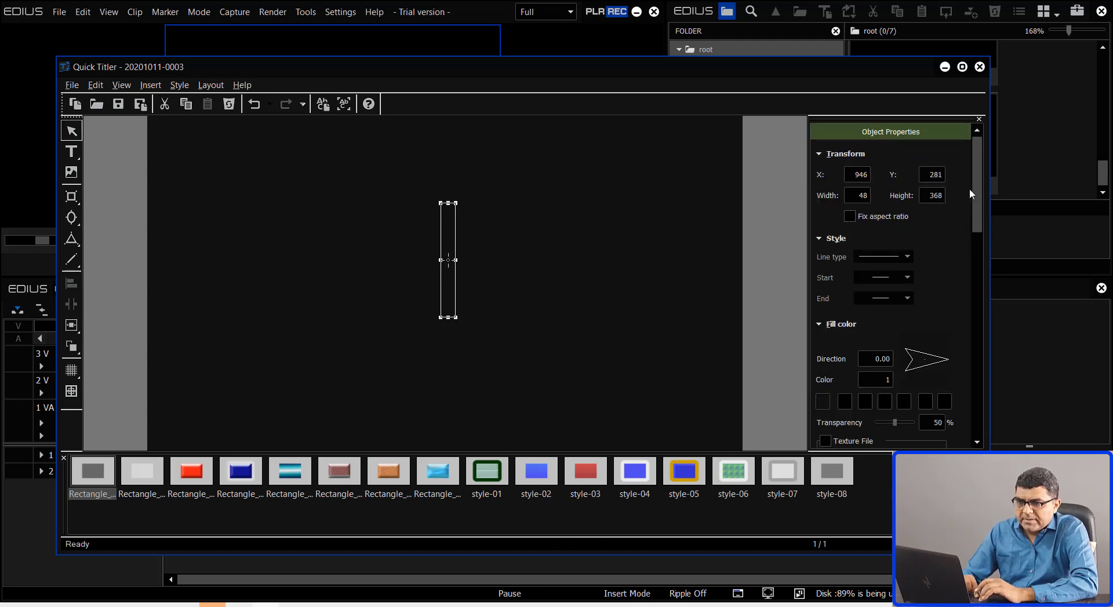
- Set the rectangle's fill colour to amber yellow and close the title, keeping it in the bin
{"action": "left_click_drag", "start_coordinate": [975, 187], "coordinate": [973, 234]}
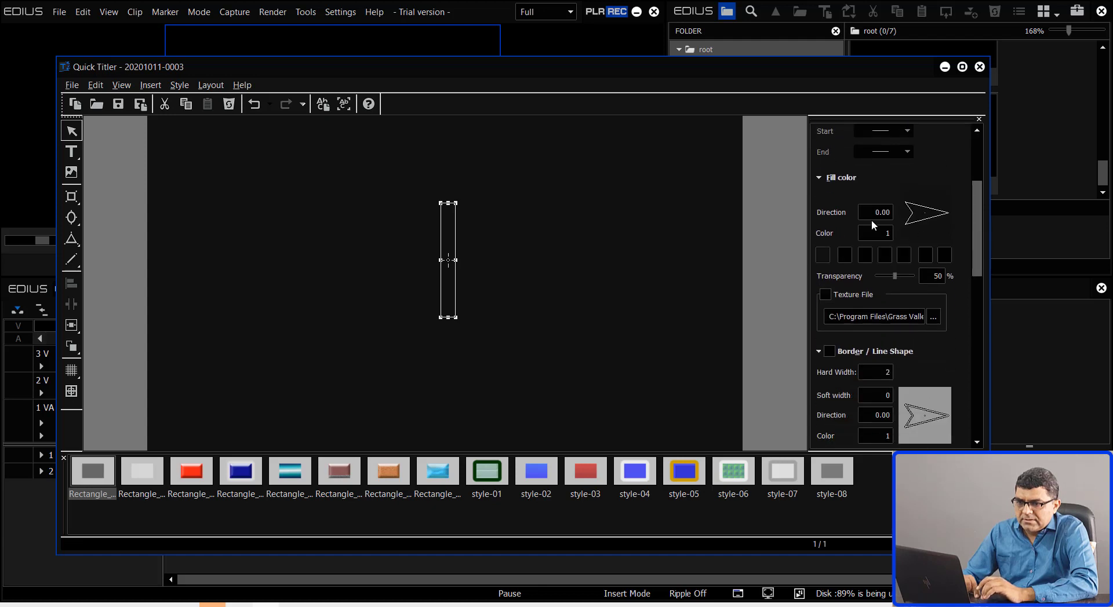
{"action": "left_click", "coordinate": [822, 255]}
{"action": "left_click", "coordinate": [632, 257]}
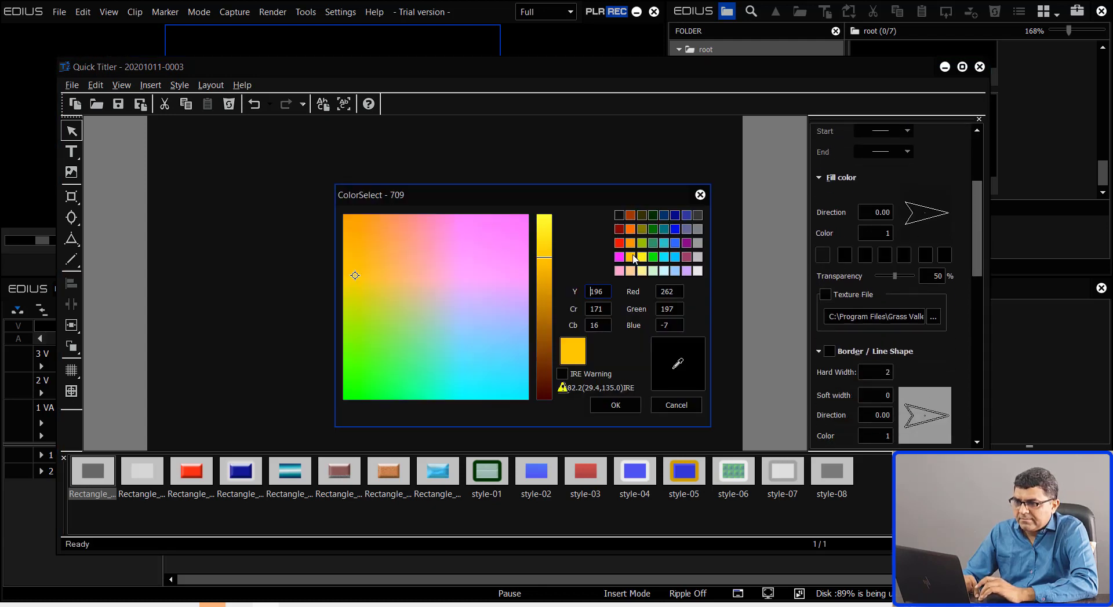
{"action": "left_click", "coordinate": [628, 409]}
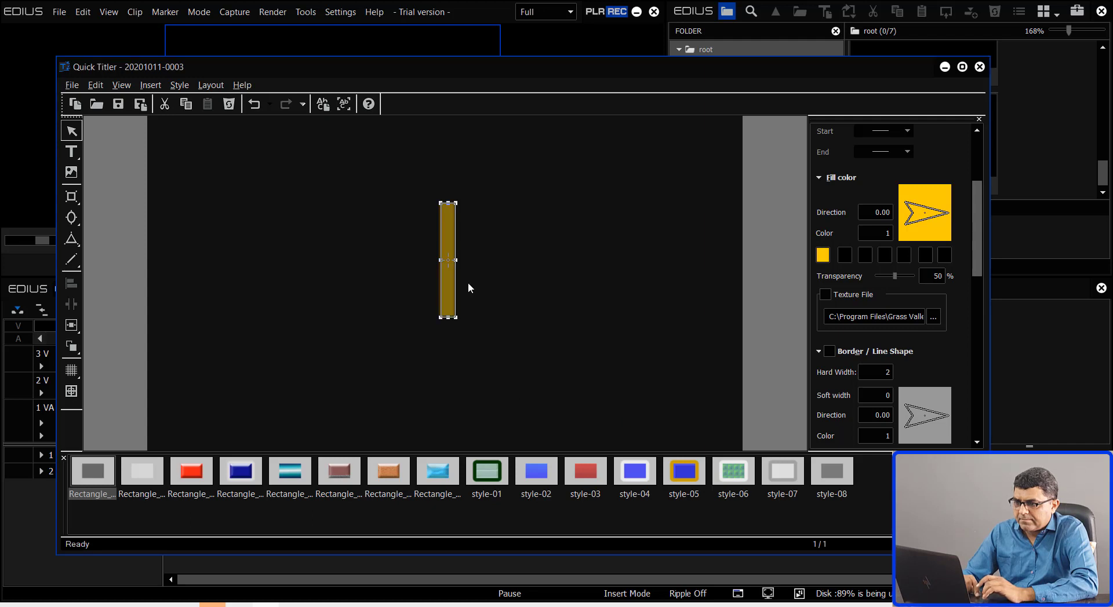
{"action": "left_click_drag", "start_coordinate": [446, 293], "coordinate": [444, 306]}
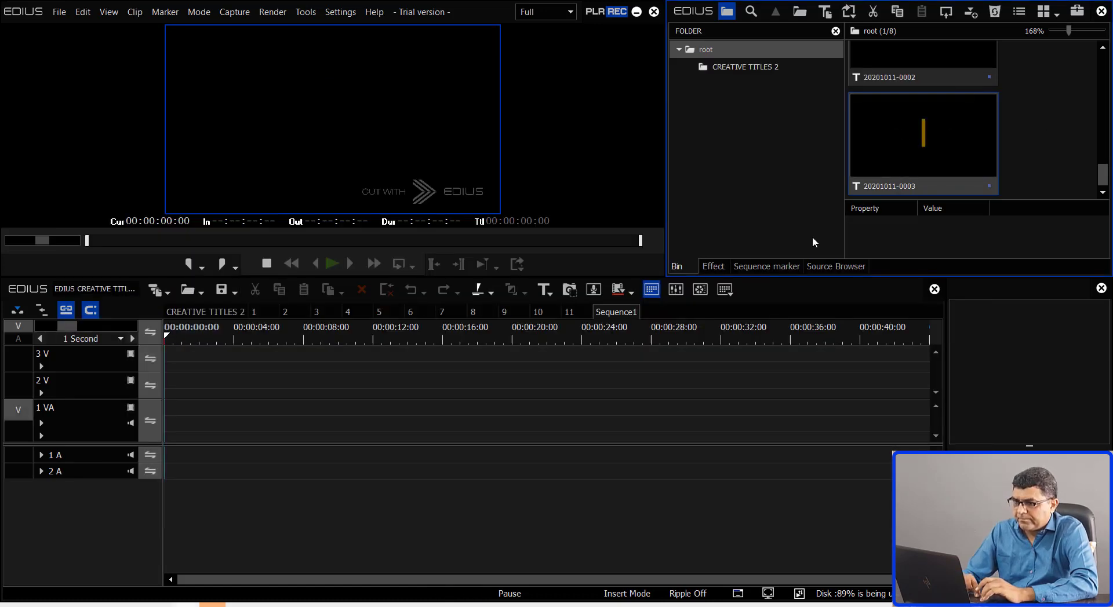
- Place the SCREENKING title at the start of track 1 VA and the MULTIMEDIA title above it on track 2 V
{"action": "left_click_drag", "start_coordinate": [1102, 182], "coordinate": [1102, 156]}
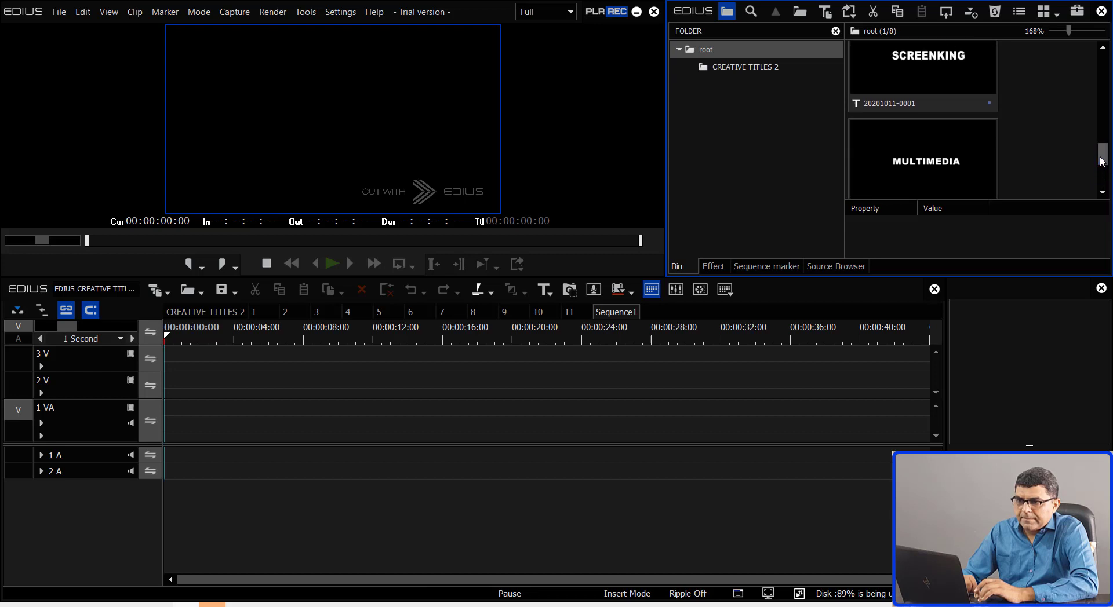
{"action": "left_click", "coordinate": [940, 86]}
{"action": "left_click_drag", "start_coordinate": [940, 81], "coordinate": [168, 433]}
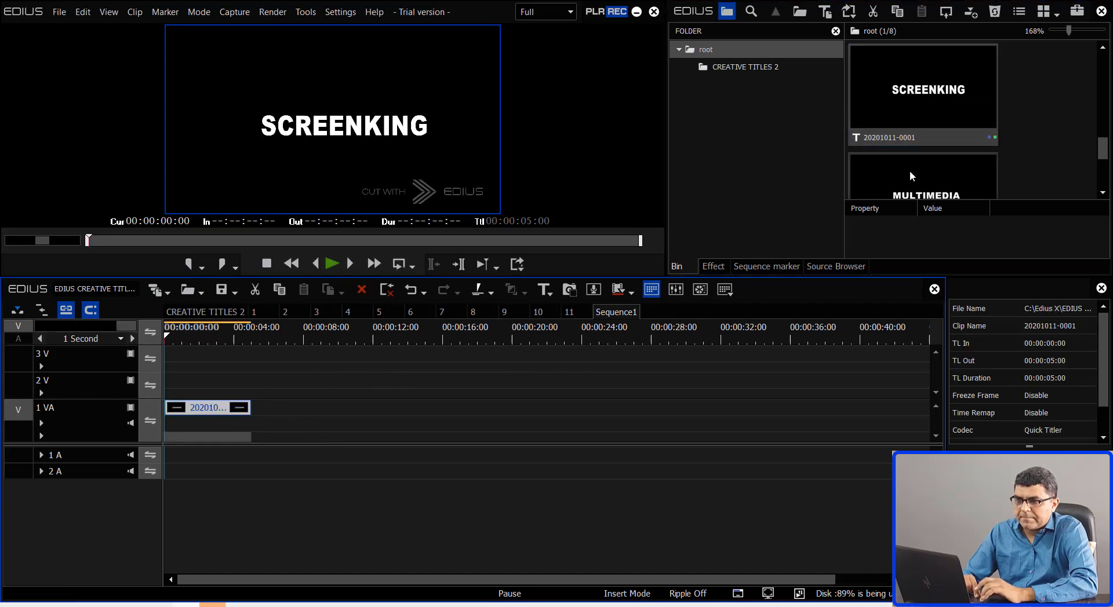
{"action": "left_click_drag", "start_coordinate": [910, 176], "coordinate": [165, 385]}
- Place the yellow bar title at the start of track 3 V and put the playhead at 00:00:02:15
{"action": "left_click_drag", "start_coordinate": [1095, 141], "coordinate": [1083, 168]}
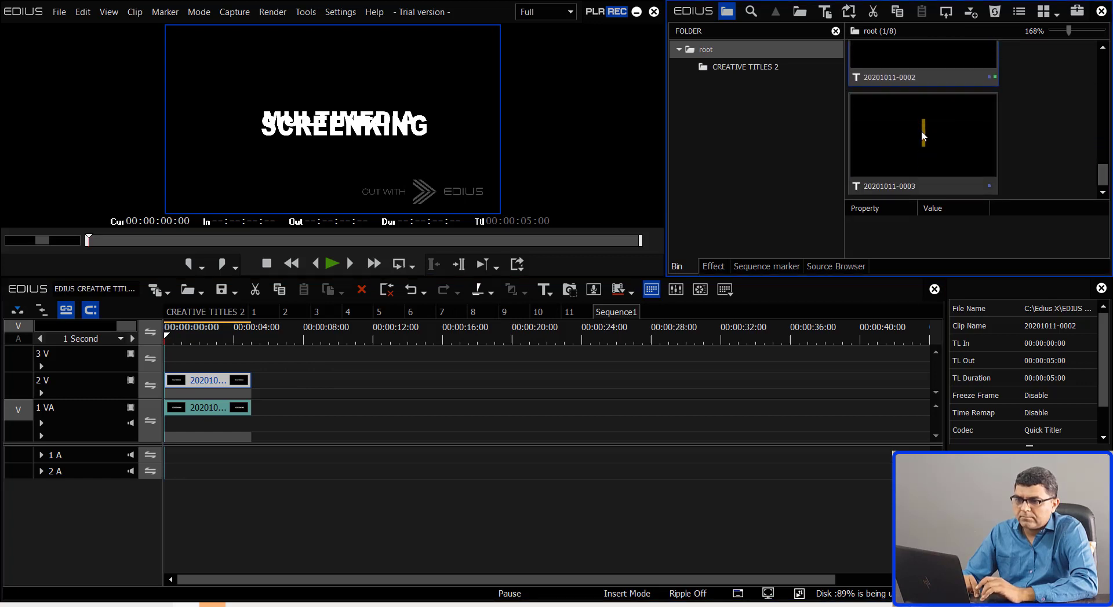
{"action": "left_click_drag", "start_coordinate": [956, 145], "coordinate": [204, 351]}
{"action": "left_click", "coordinate": [205, 331]}
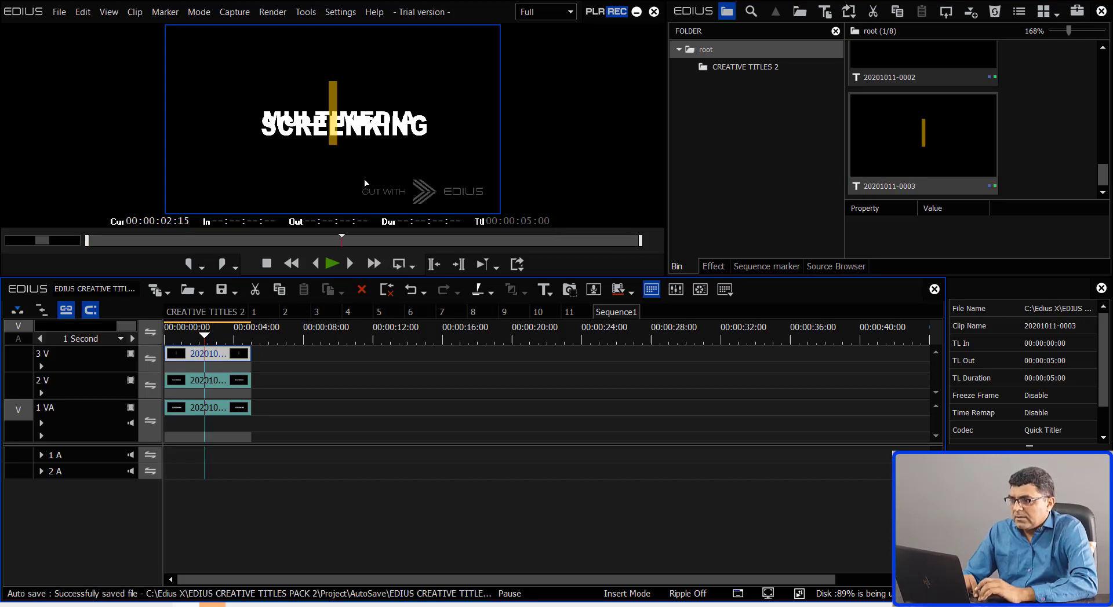
{"action": "left_click", "coordinate": [360, 160]}
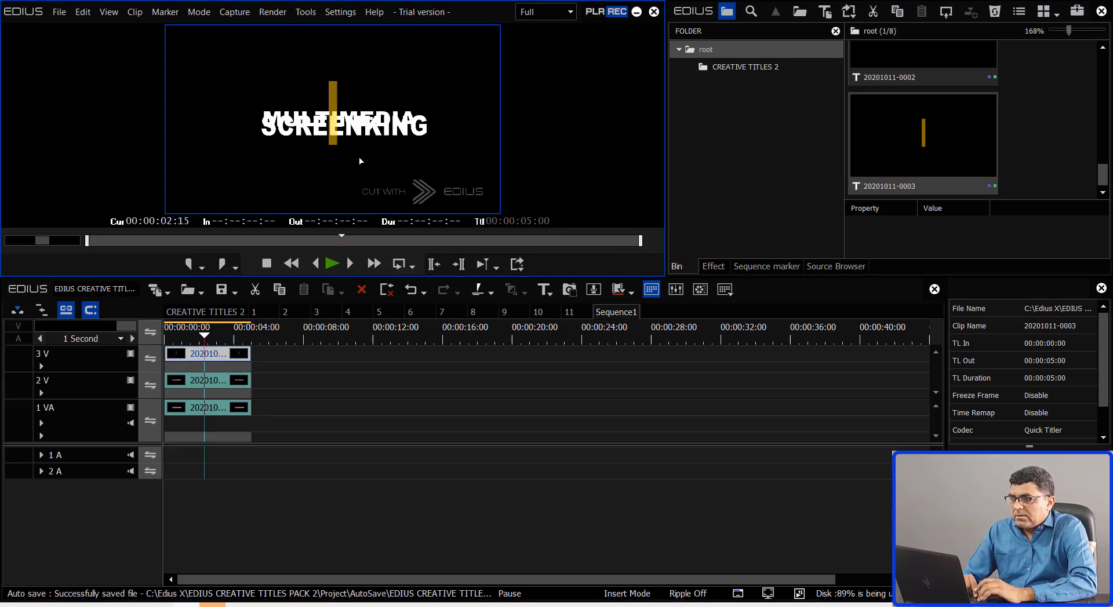
- In the Layouter, move the yellow bar clip to about X -570, Y 31 px and scale it to about 1322 × 744 px
{"action": "left_click", "coordinate": [216, 357]}
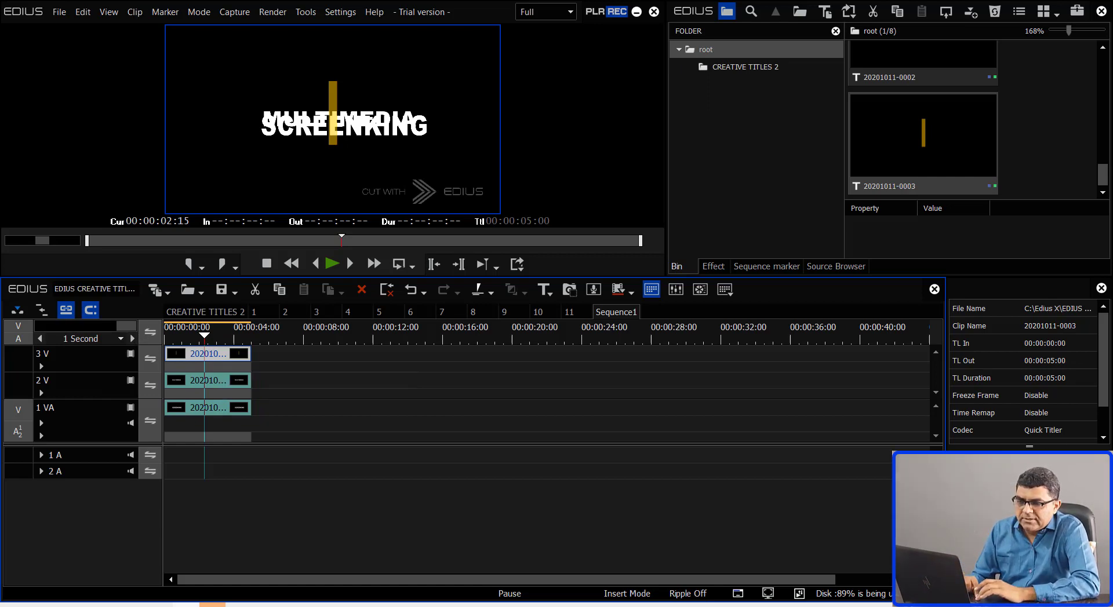
{"action": "key", "text": "F7"}
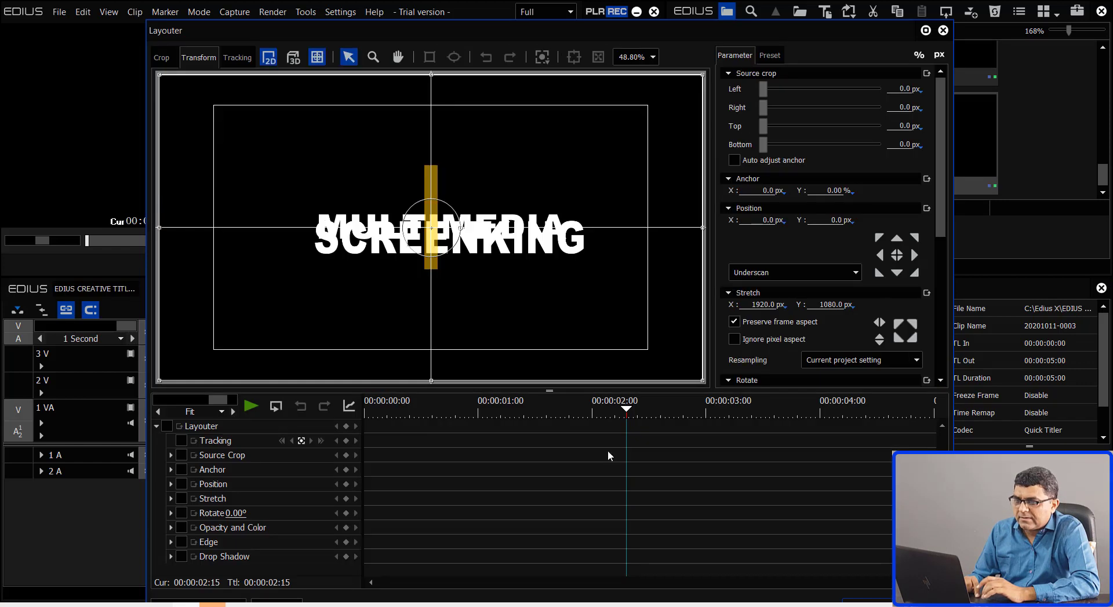
{"action": "left_click_drag", "start_coordinate": [412, 200], "coordinate": [270, 223]}
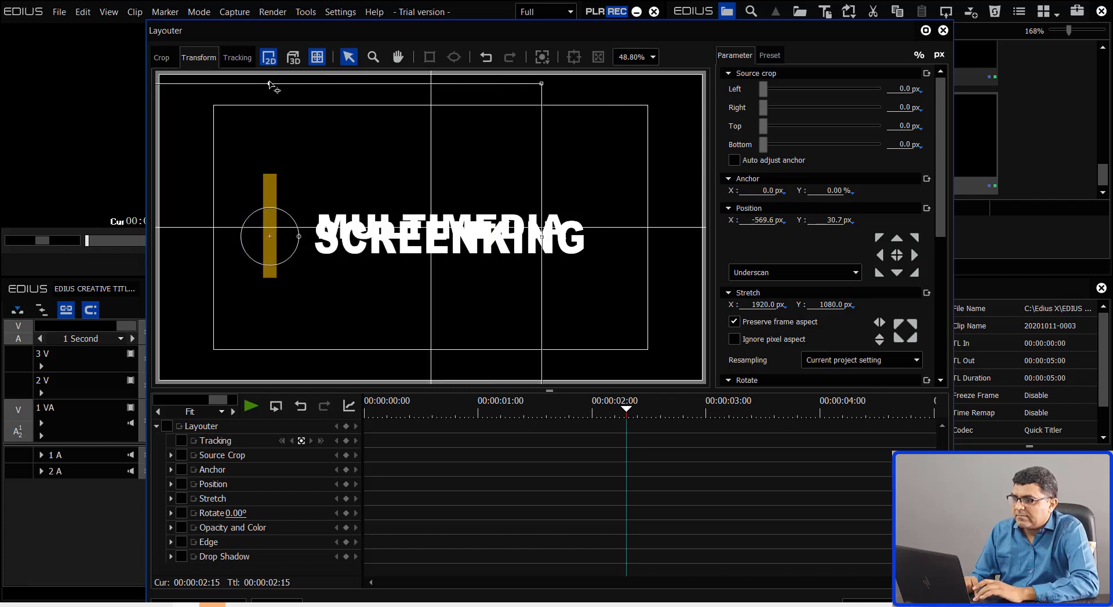
{"action": "left_click_drag", "start_coordinate": [270, 85], "coordinate": [271, 132]}
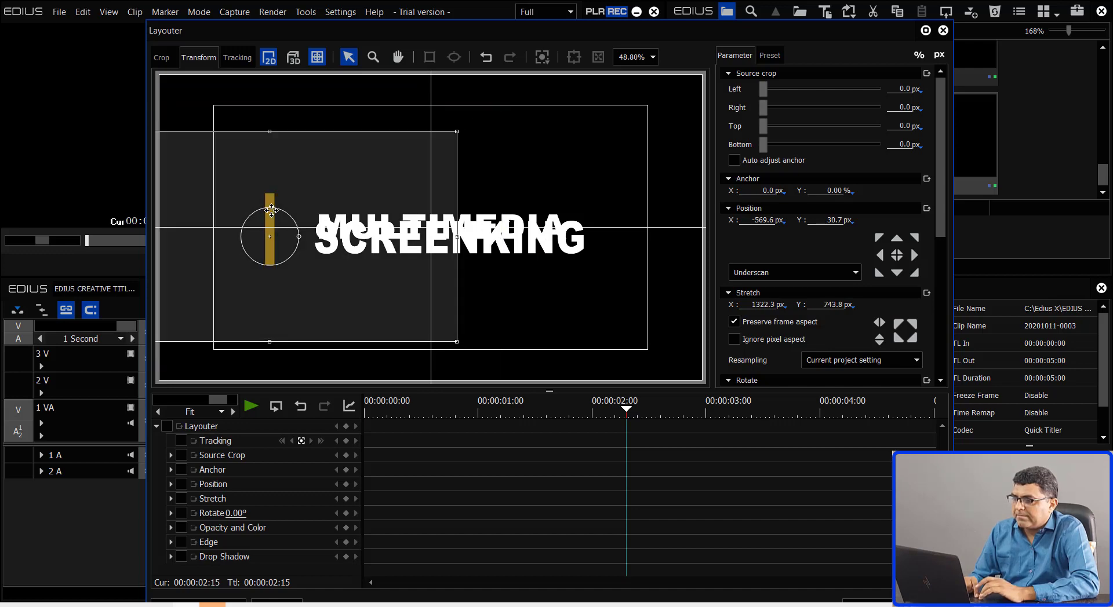
- Move the yellow bar to about X -439, Y 37 px, scale it to about 1264 × 711 px, and apply the layout
{"action": "left_click_drag", "start_coordinate": [271, 210], "coordinate": [309, 212]}
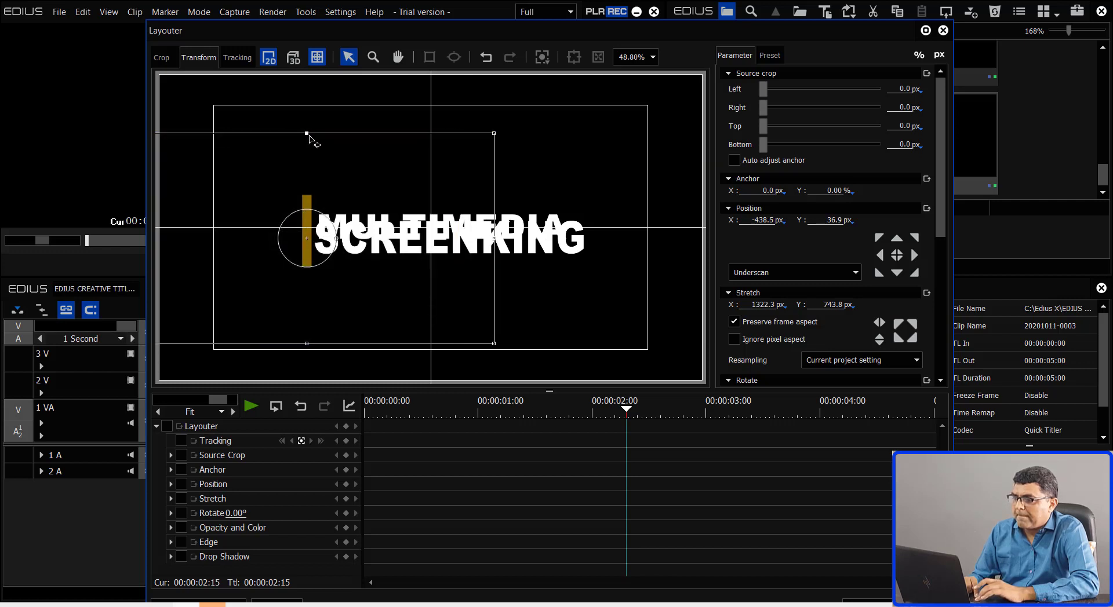
{"action": "left_click_drag", "start_coordinate": [309, 137], "coordinate": [311, 141]}
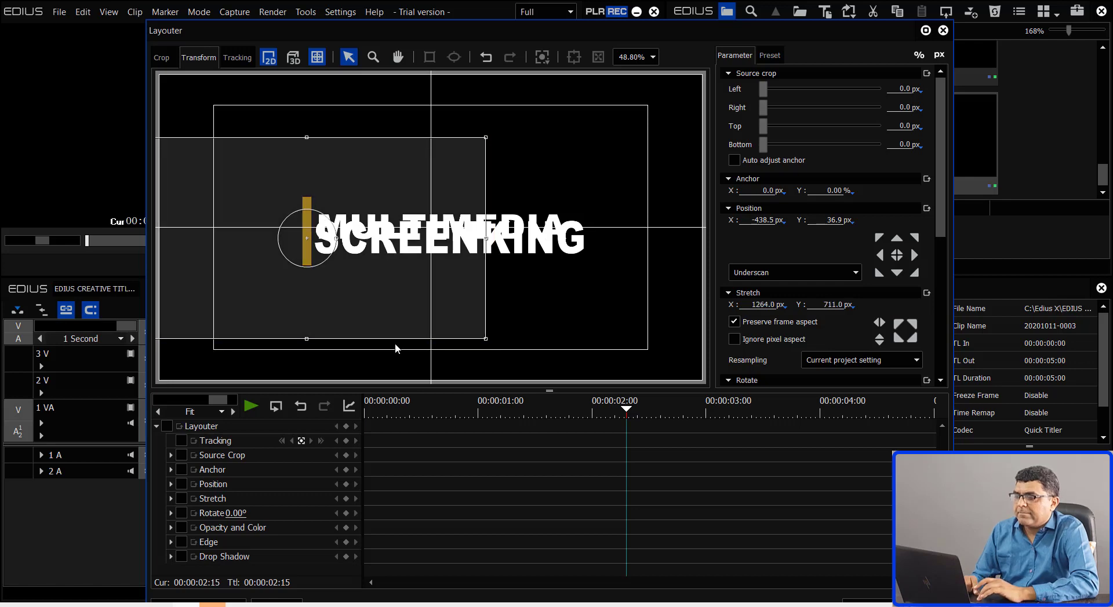
{"action": "left_click_drag", "start_coordinate": [626, 408], "coordinate": [316, 412]}
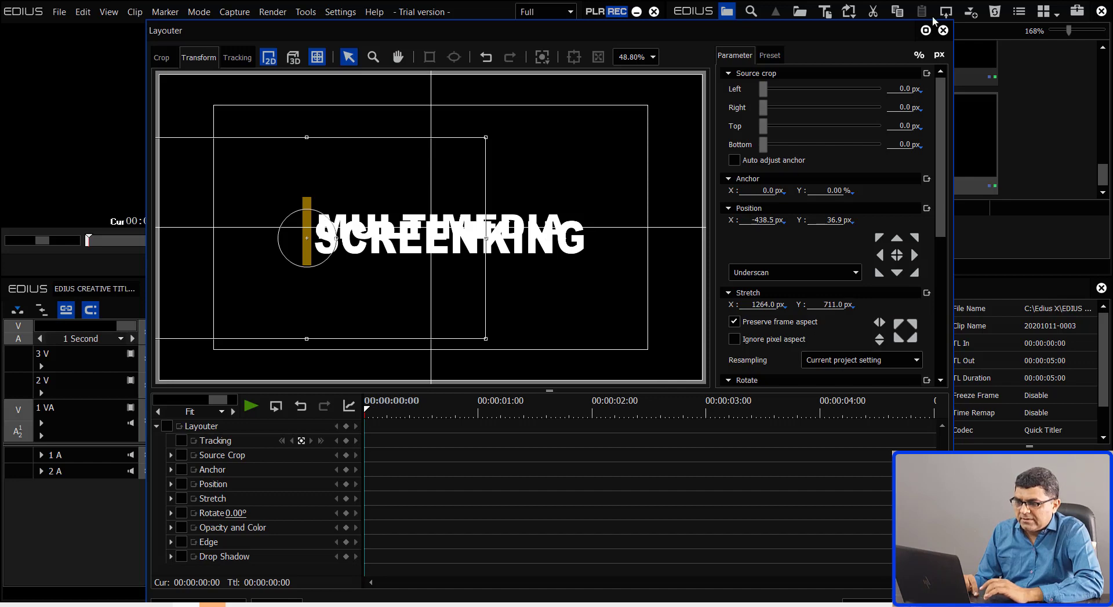
{"action": "left_click", "coordinate": [944, 30]}
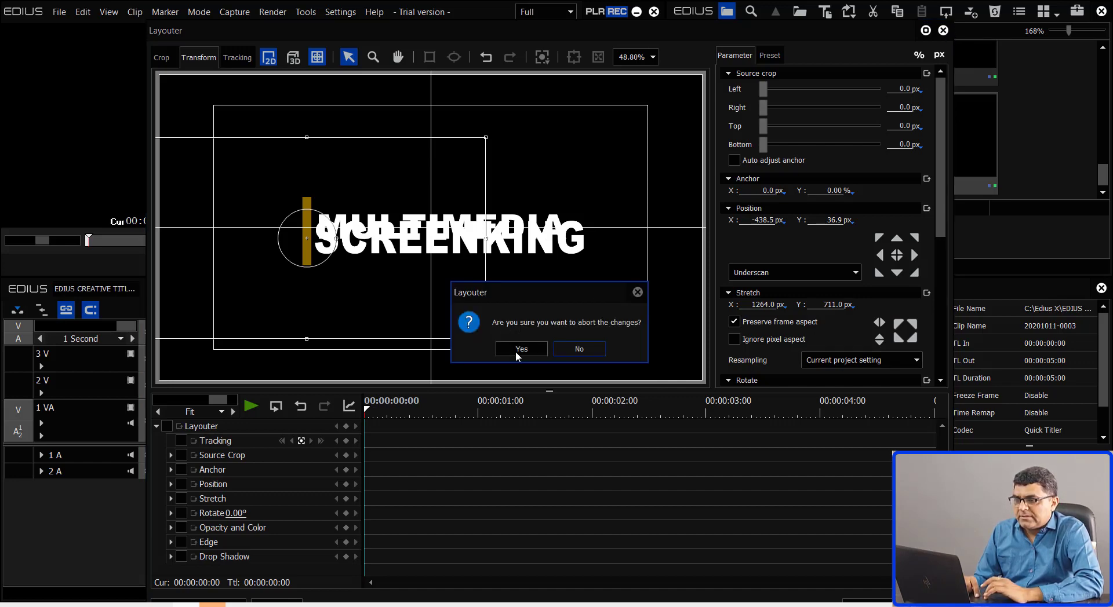
{"action": "left_click", "coordinate": [594, 348]}
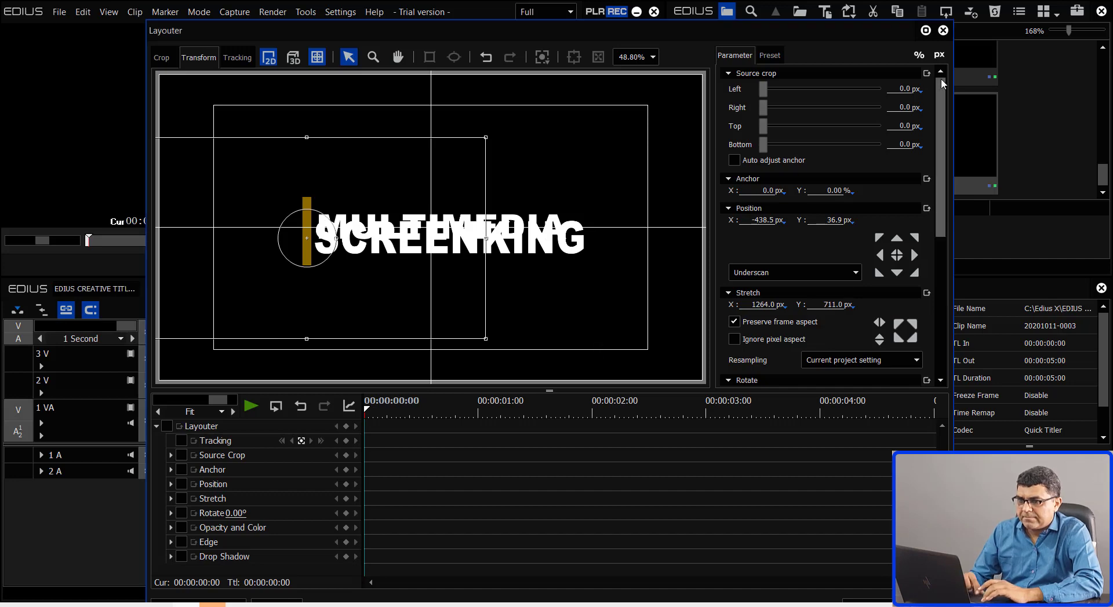
{"action": "left_click_drag", "start_coordinate": [802, 33], "coordinate": [813, 4]}
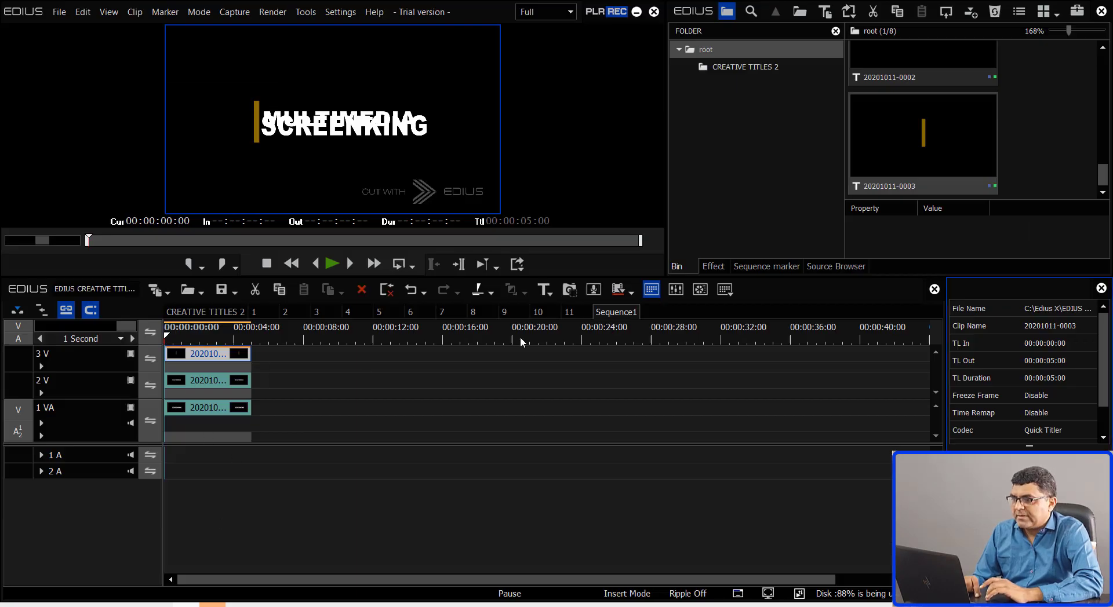
- Apply the Mask video filter to the yellow bar clip and draw a rectangular mask around the bar at about X -441, Y 10 px
{"action": "left_click", "coordinate": [709, 267]}
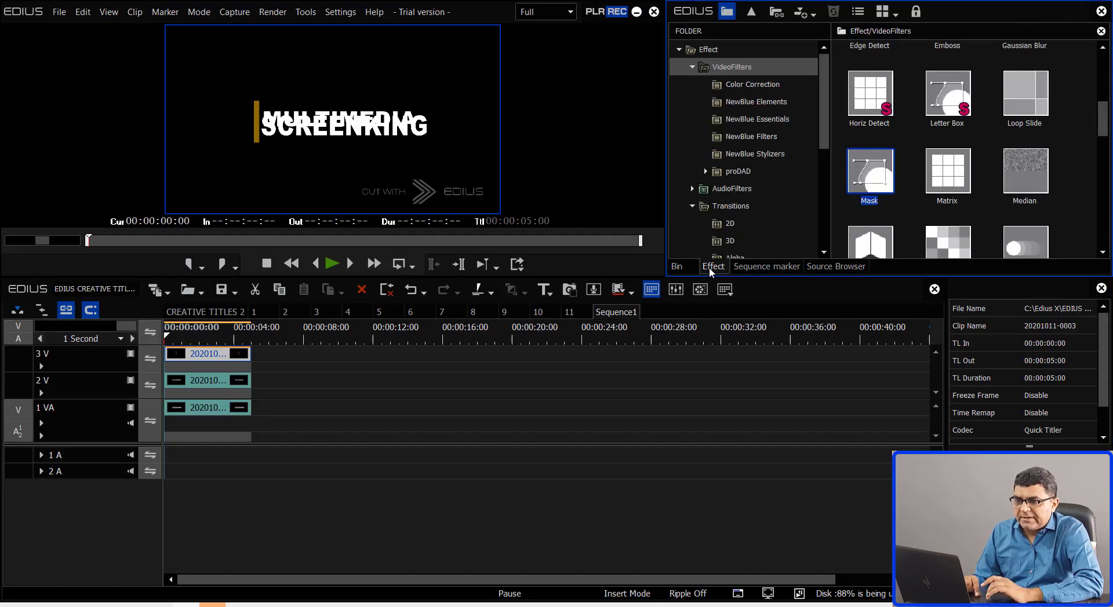
{"action": "scroll", "coordinate": [929, 429], "scroll_direction": "right", "scroll_amount": 2}
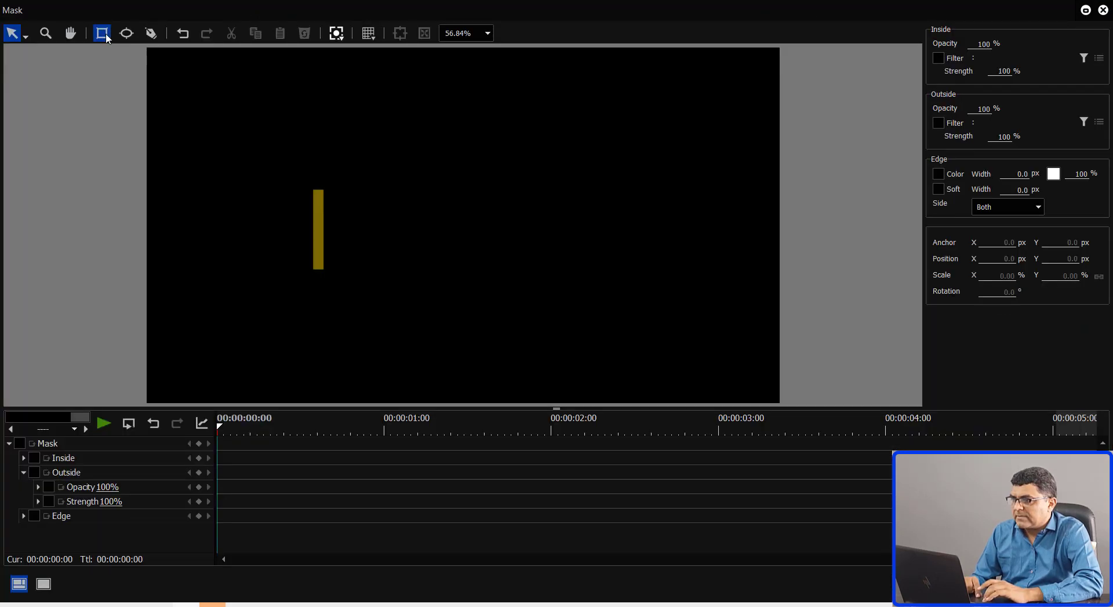
{"action": "left_click", "coordinate": [102, 33]}
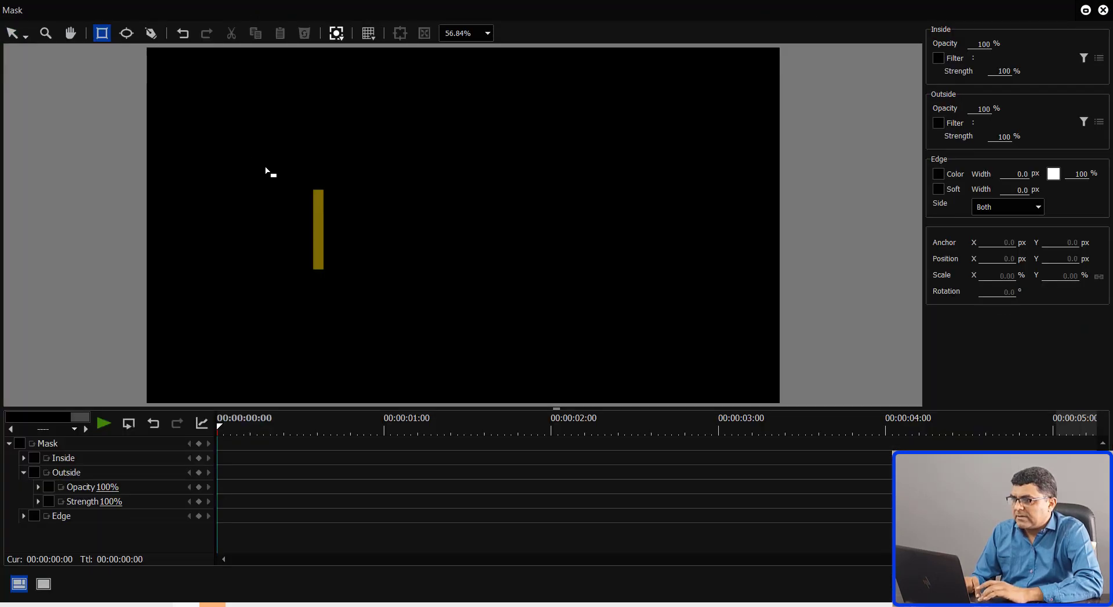
{"action": "left_click_drag", "start_coordinate": [292, 179], "coordinate": [344, 281]}
{"action": "left_click_drag", "start_coordinate": [344, 282], "coordinate": [344, 282]}
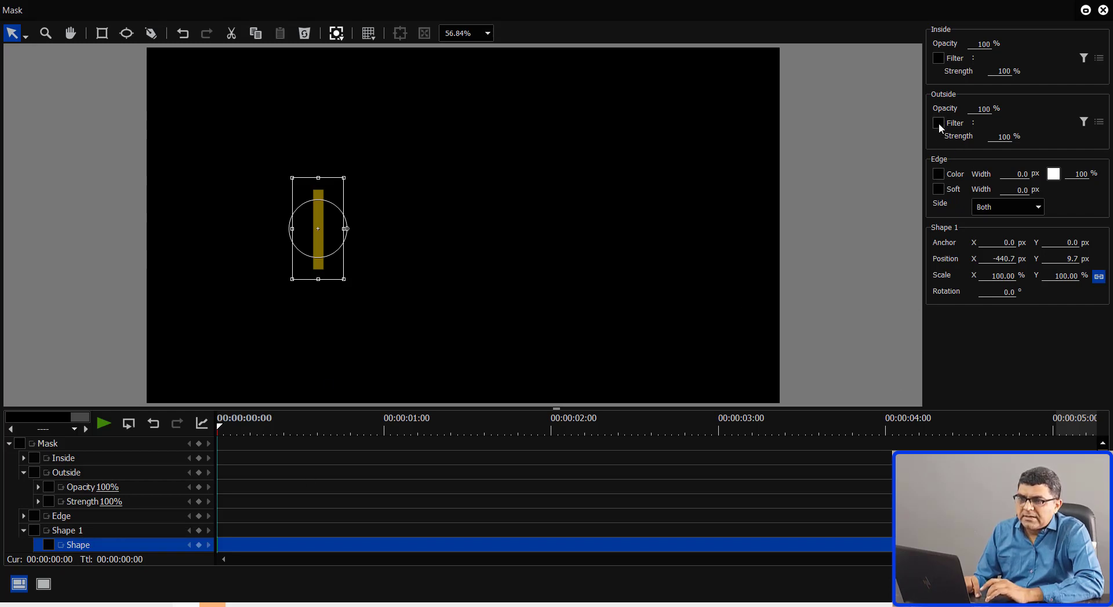
- Enable the filter for the area outside the mask and set the outside opacity to 0%
{"action": "left_click", "coordinate": [991, 113]}
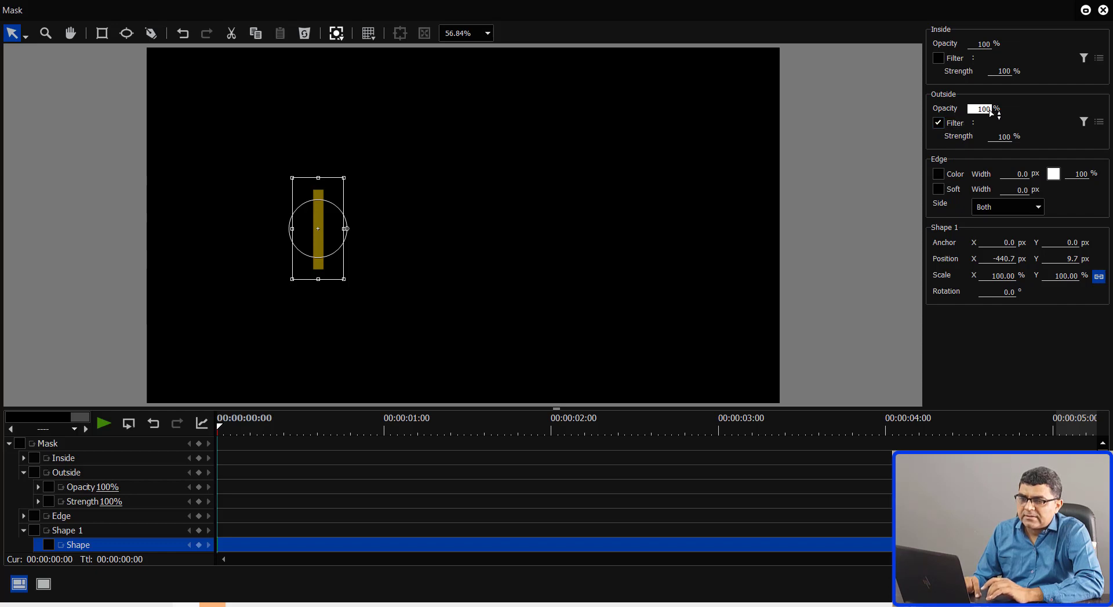
{"action": "key", "text": "BackSpace"}
{"action": "key", "text": "BackSpace"}
{"action": "key", "text": "BackSpace"}
{"action": "type", "text": "0"}
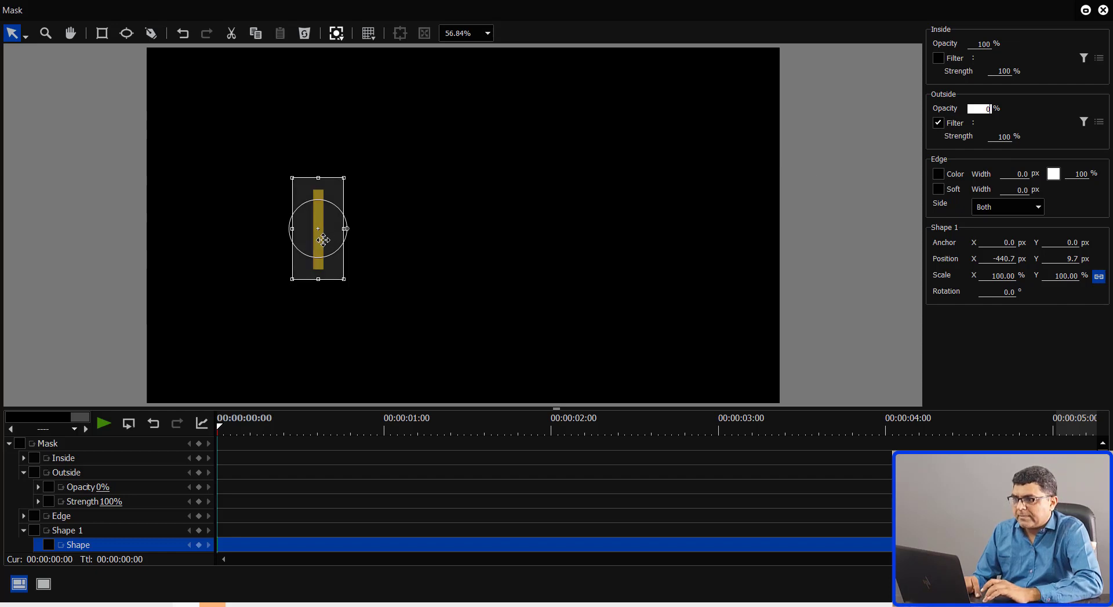
- Test the mask by shifting its rectangle down the yellow bar and back around it while checking the preview
{"action": "left_click_drag", "start_coordinate": [323, 240], "coordinate": [324, 270]}
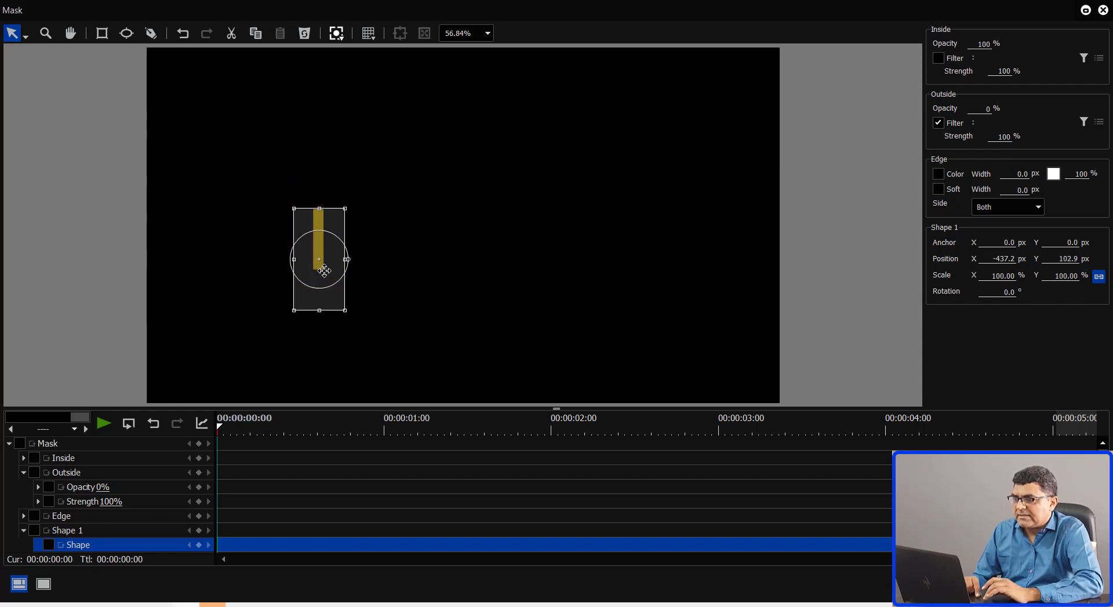
{"action": "double_click", "coordinate": [832, 12]}
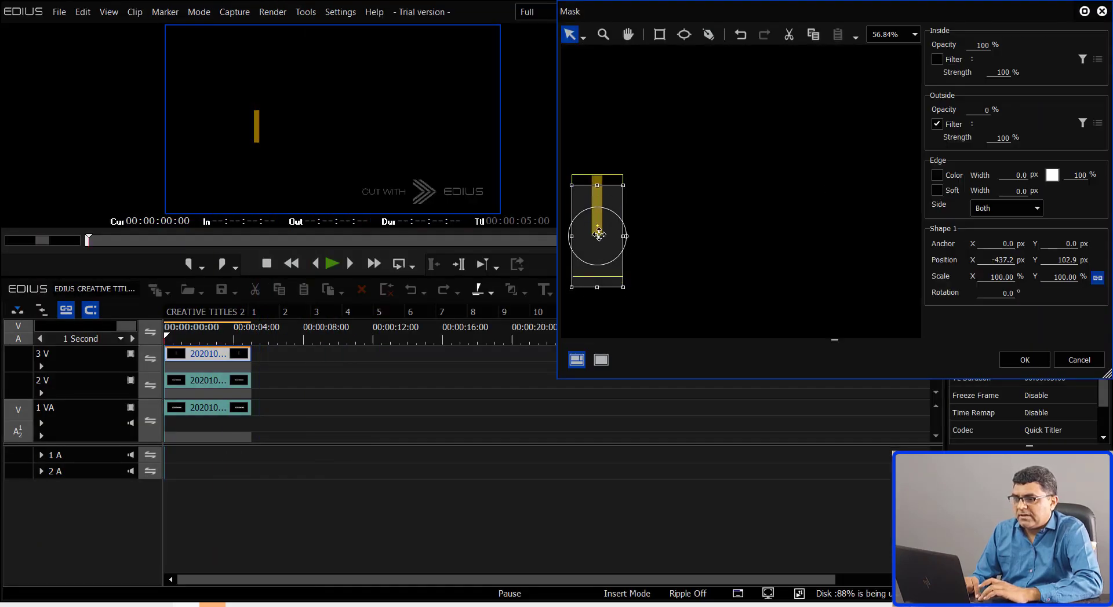
{"action": "left_click_drag", "start_coordinate": [599, 234], "coordinate": [601, 189]}
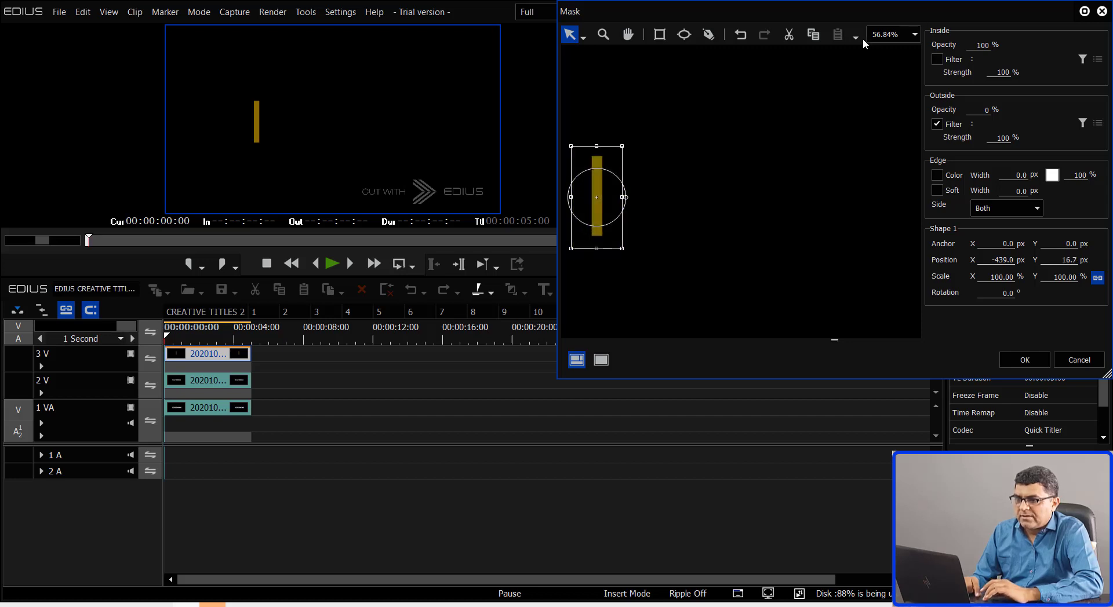
{"action": "left_click", "coordinate": [1083, 12]}
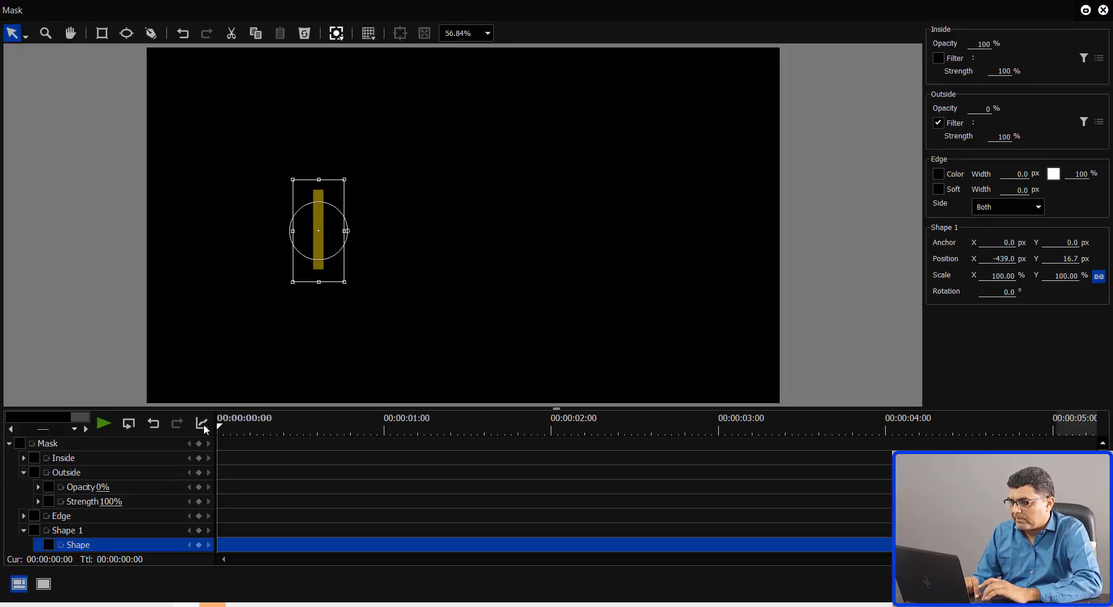
- Enable all mask keyframes, add them at 00:00:00:00, and move the mask rectangle straight down below the bar to about Y 305 px
{"action": "left_click", "coordinate": [23, 458]}
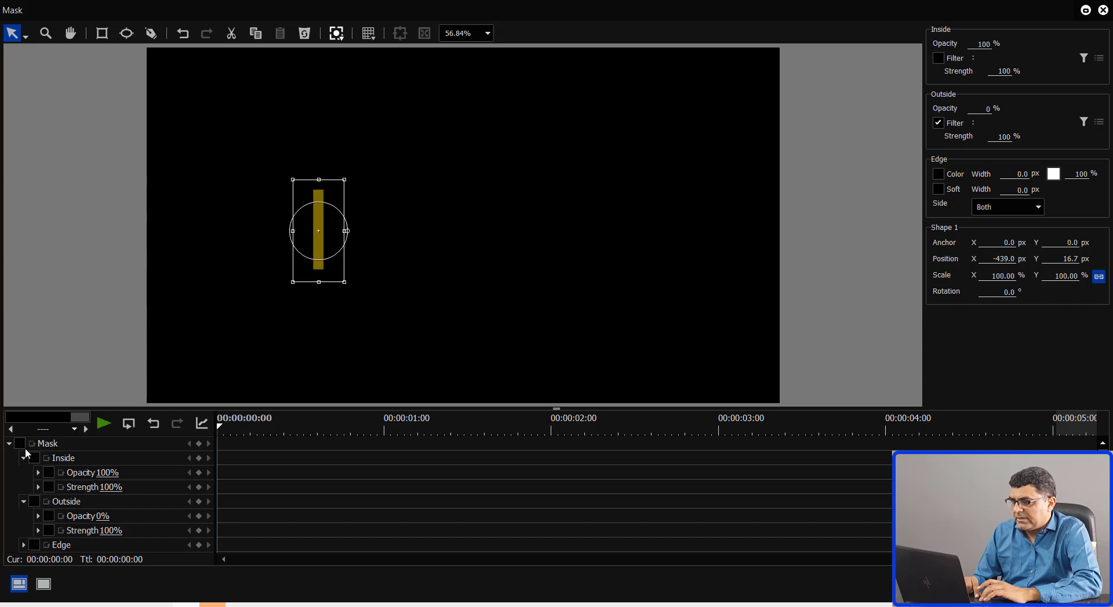
{"action": "left_click", "coordinate": [23, 446]}
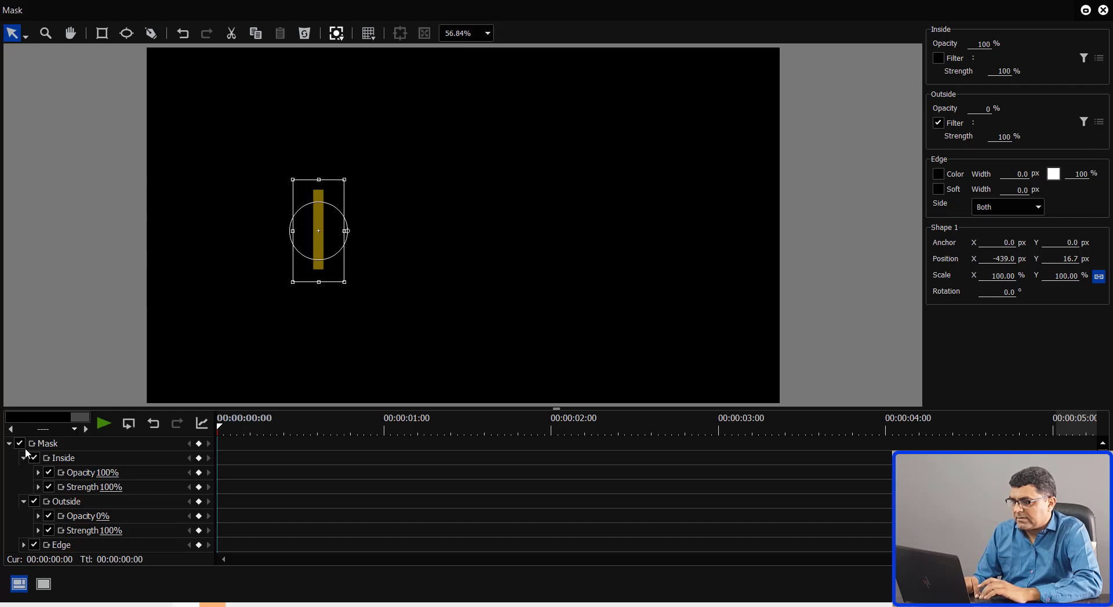
{"action": "left_click", "coordinate": [199, 444]}
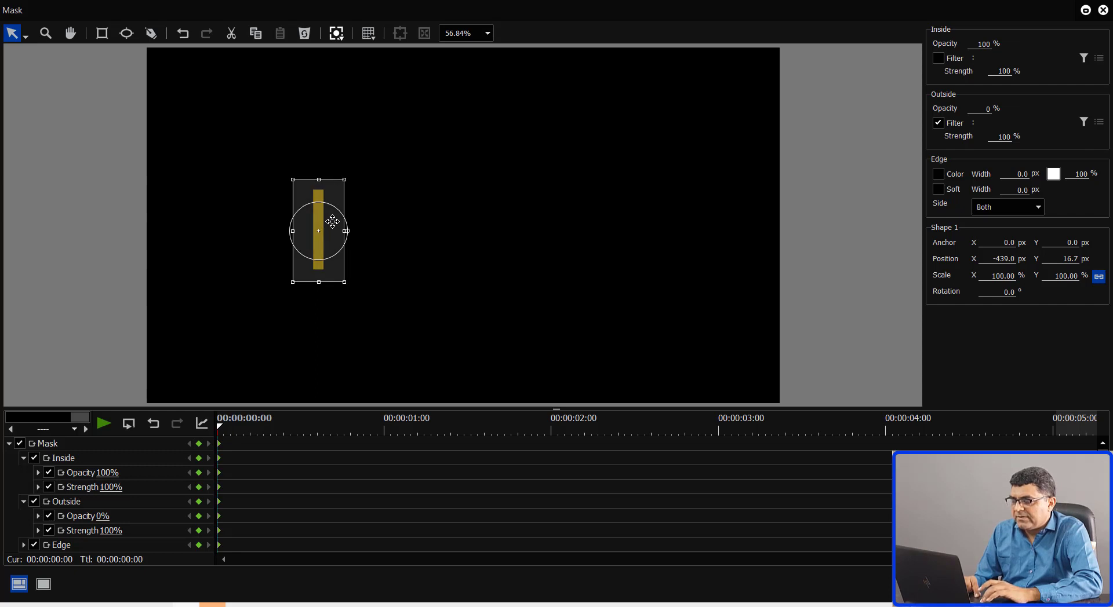
{"action": "left_click_drag", "start_coordinate": [332, 222], "coordinate": [331, 317]}
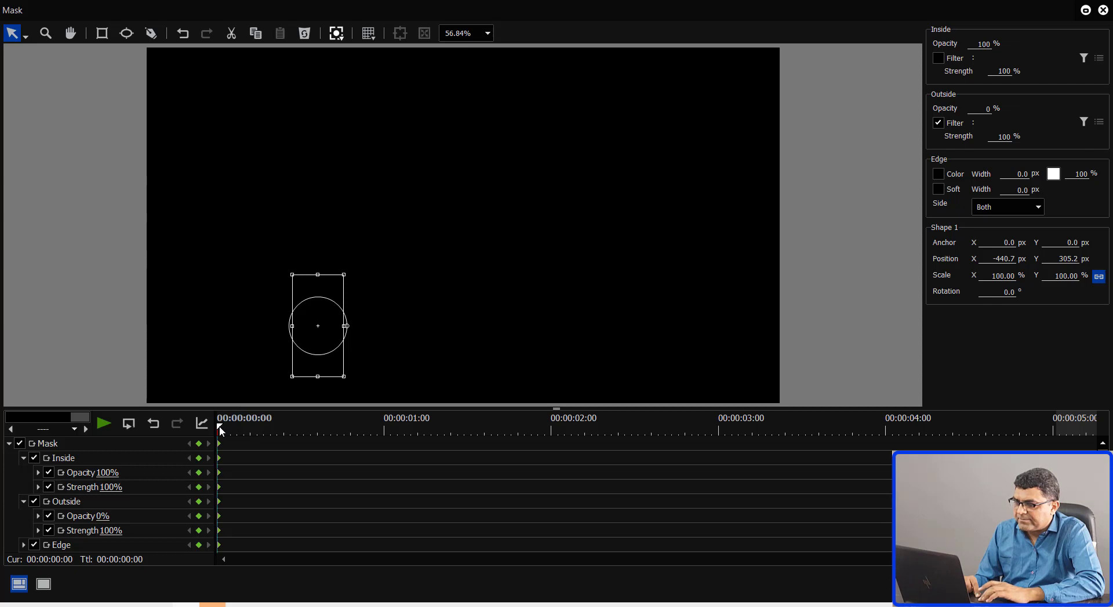
- At 00:00:02:00, move the mask rectangle back up over the bar to about Y 20 px and apply the mask
{"action": "left_click_drag", "start_coordinate": [223, 426], "coordinate": [551, 461]}
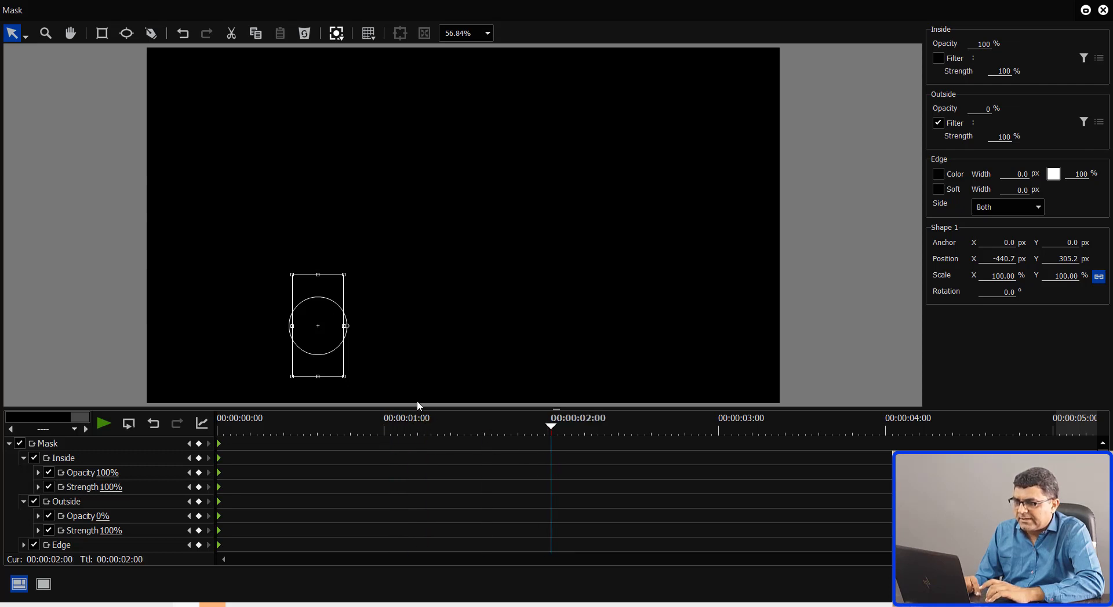
{"action": "left_click_drag", "start_coordinate": [328, 358], "coordinate": [328, 264]}
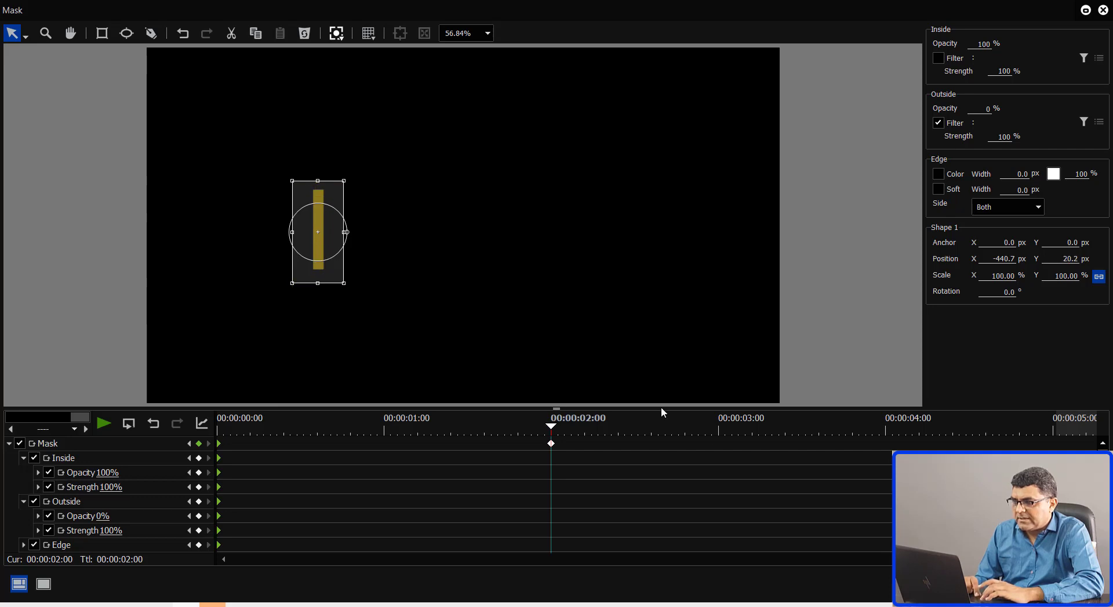
{"action": "key", "text": "Return"}
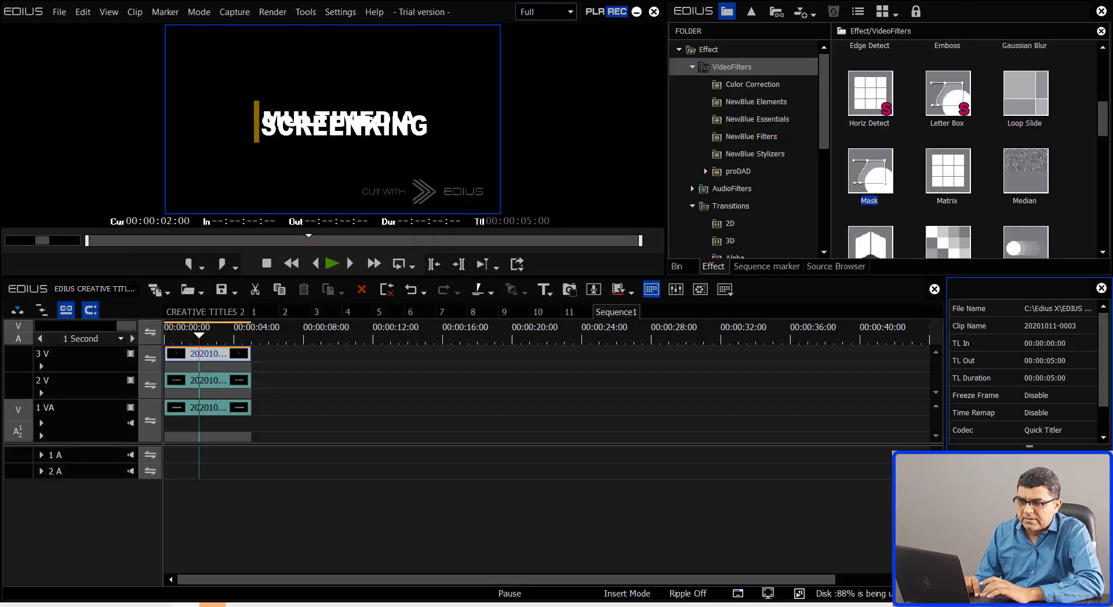
- Play the timeline from the start to review the yellow bar's mask animation
{"action": "left_click", "coordinate": [197, 338]}
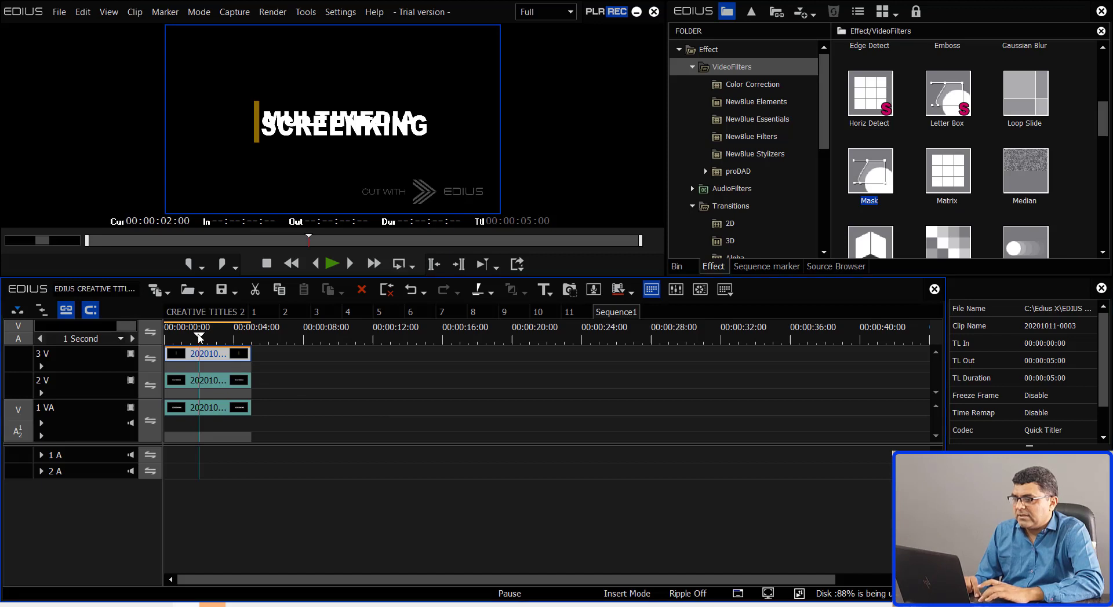
{"action": "key", "text": "Home"}
{"action": "key", "text": "space"}
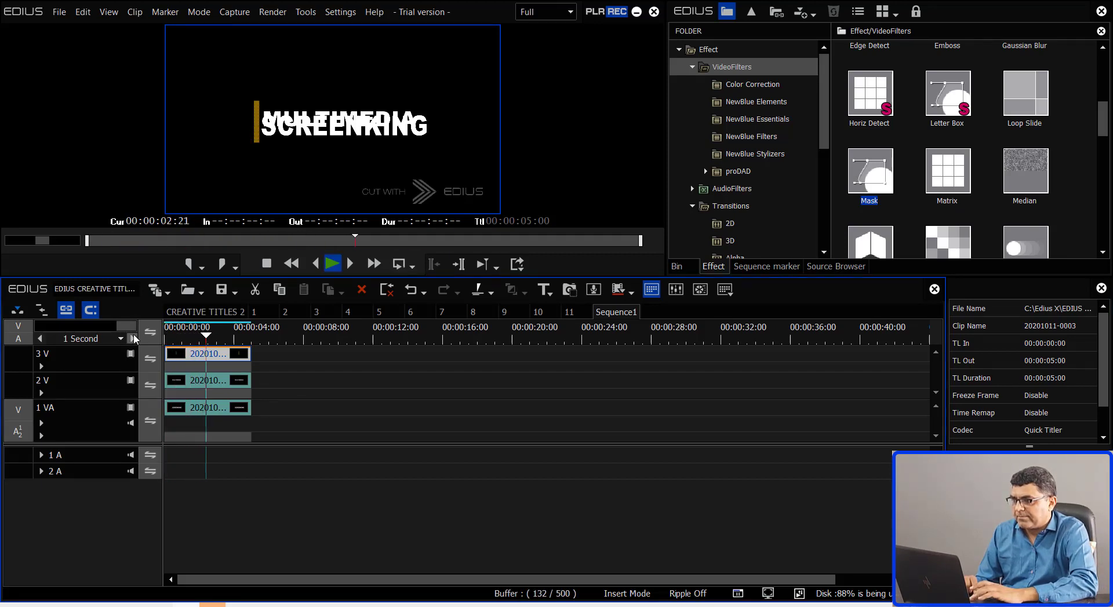
{"action": "key", "text": "space"}
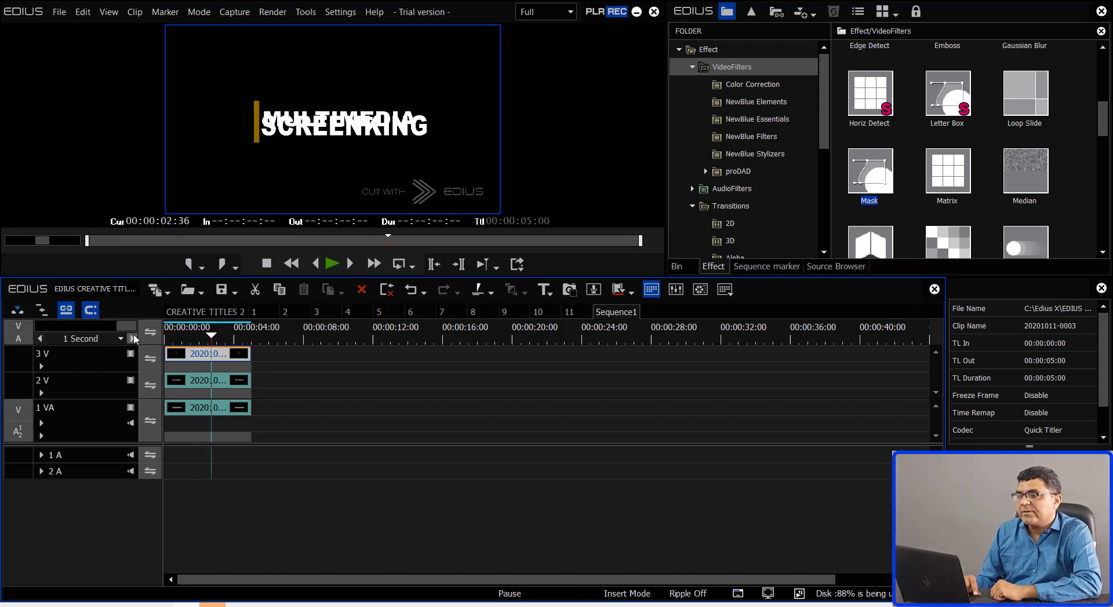
- Hide the MULTIMEDIA title's track 2 V and select the SCREENKING clip on track 1 VA
{"action": "left_click", "coordinate": [211, 382]}
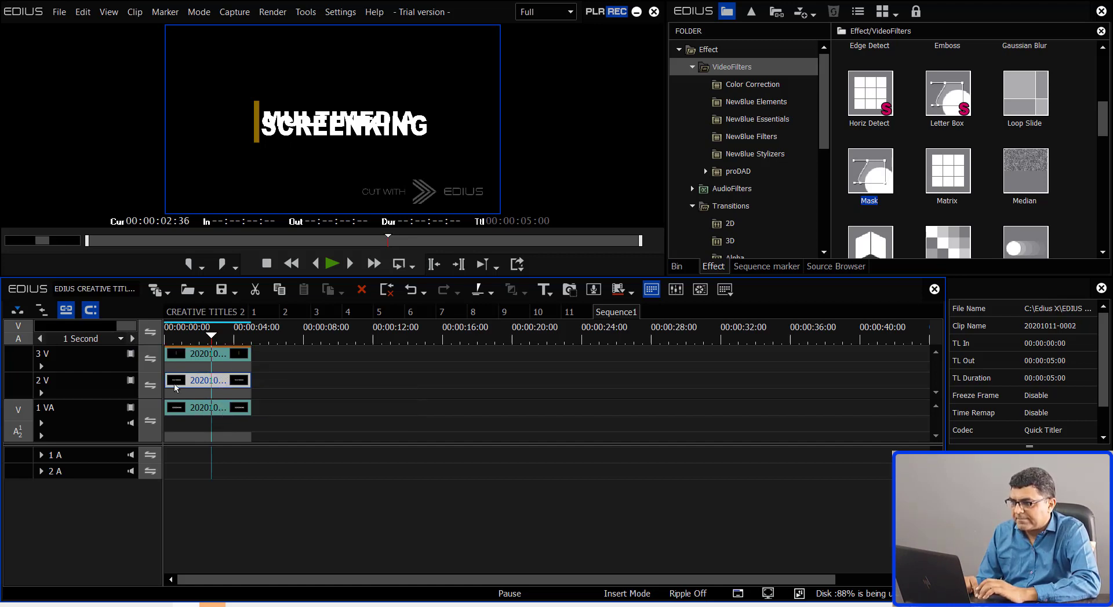
{"action": "left_click", "coordinate": [130, 382]}
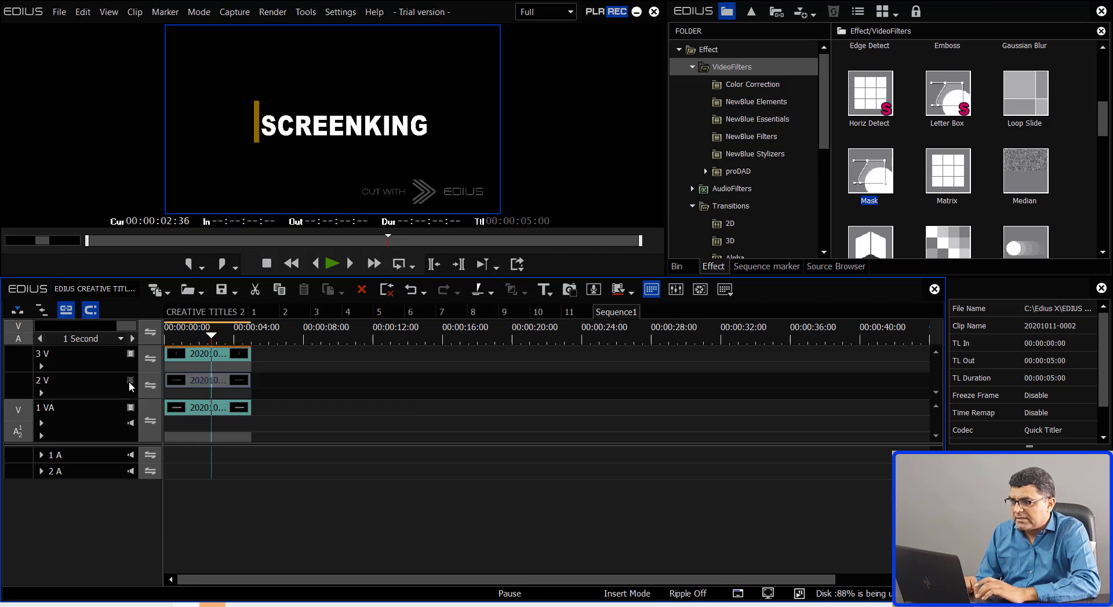
{"action": "left_click", "coordinate": [129, 382]}
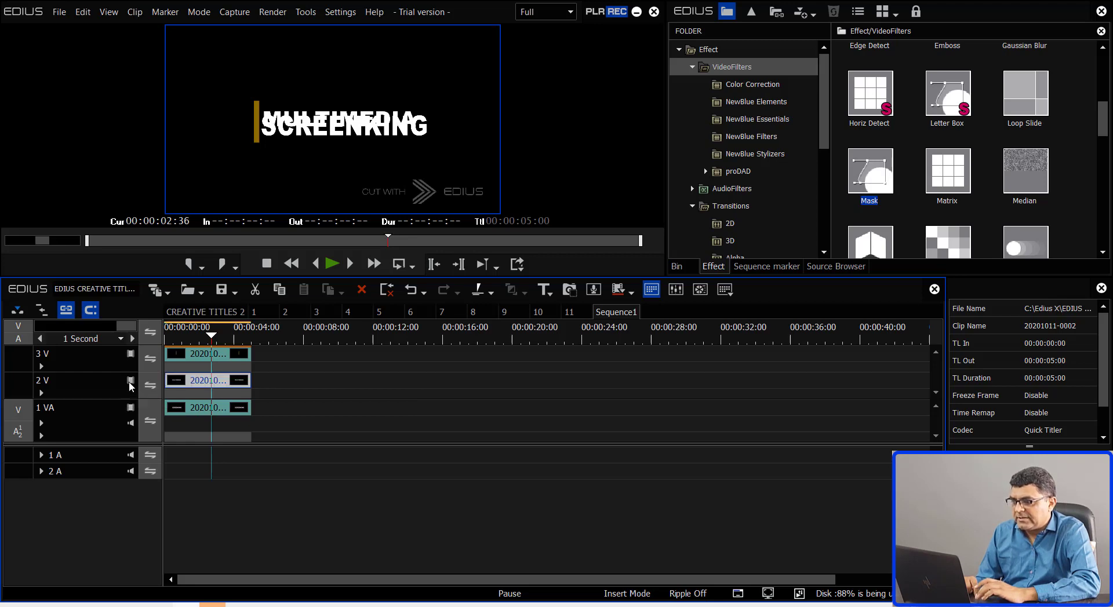
{"action": "left_click", "coordinate": [203, 412]}
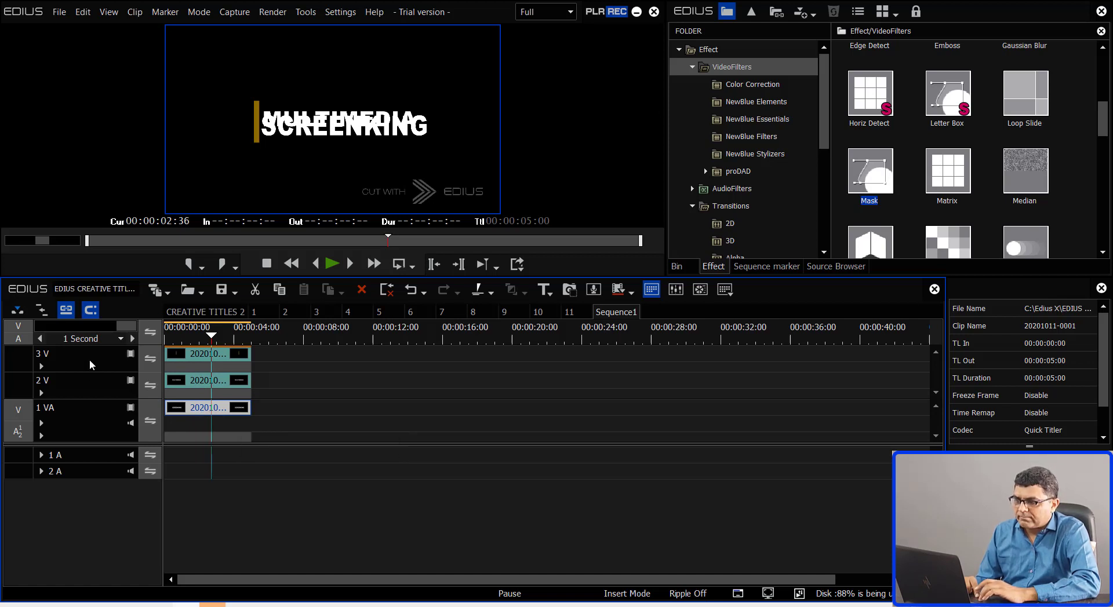
{"action": "left_click", "coordinate": [130, 381]}
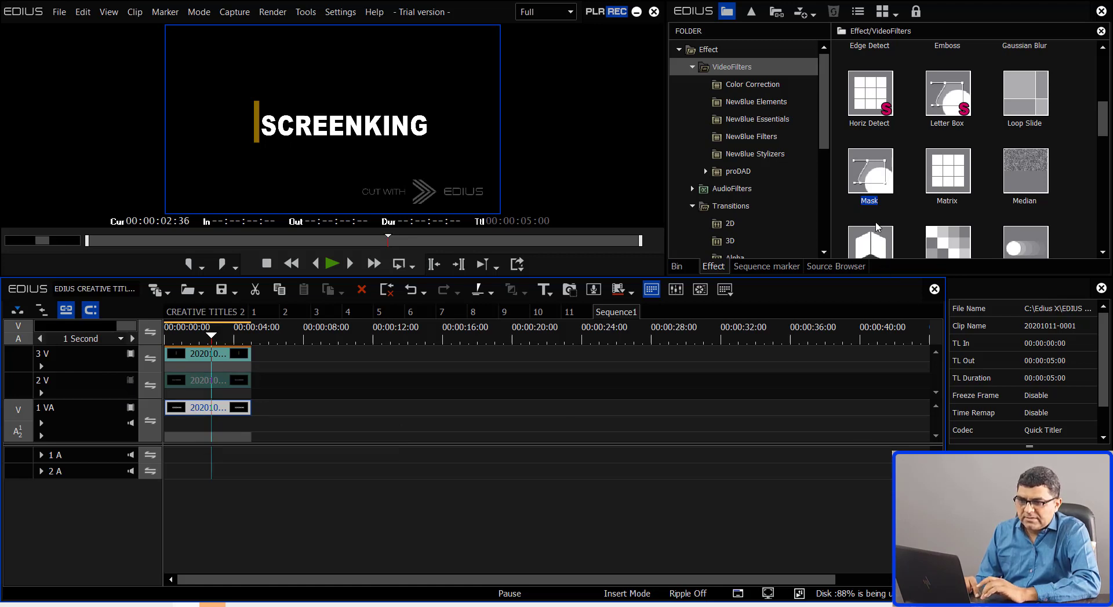
- Apply the Mask filter to the SCREENKING clip and draw a rectangular mask around the text at about X 64, Y 40 px
{"action": "left_click_drag", "start_coordinate": [878, 178], "coordinate": [779, 206]}
{"action": "left_click_drag", "start_coordinate": [262, 393], "coordinate": [226, 412]}
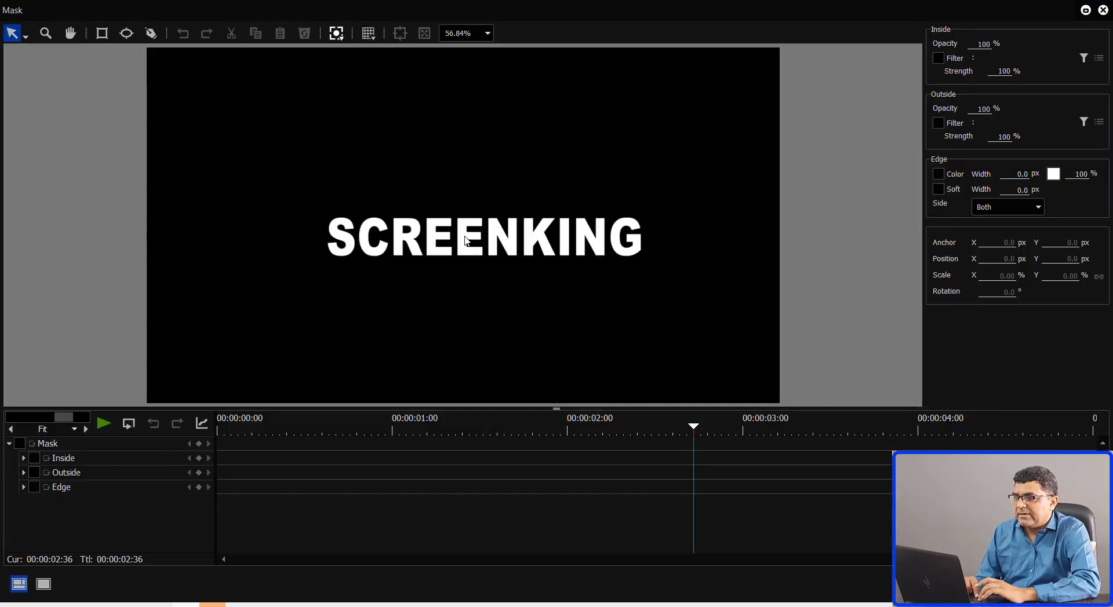
{"action": "left_click", "coordinate": [104, 30]}
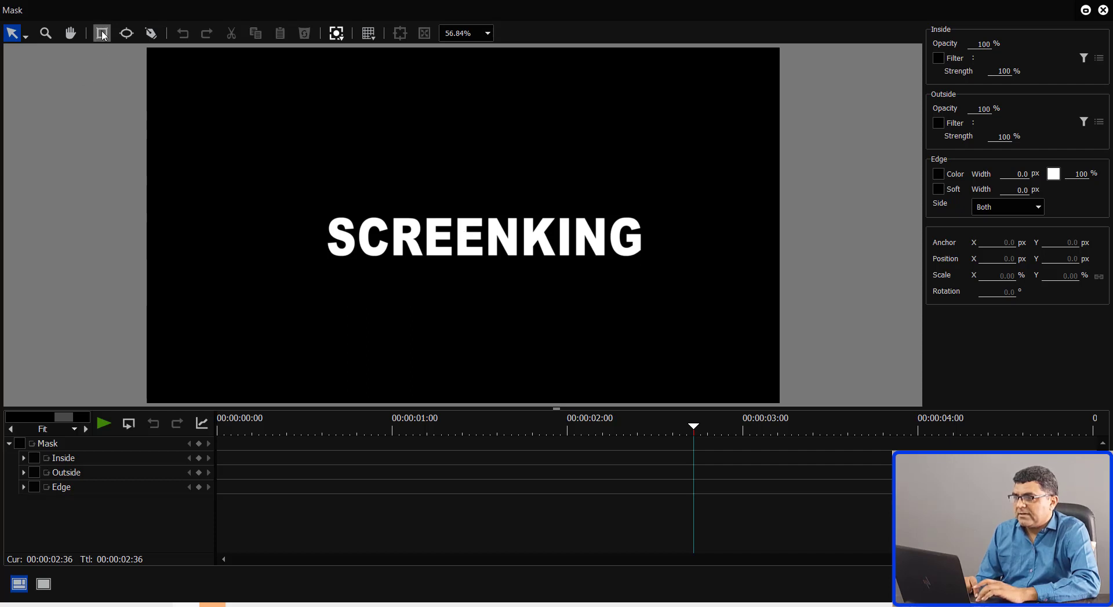
{"action": "left_click_drag", "start_coordinate": [314, 213], "coordinate": [656, 270]}
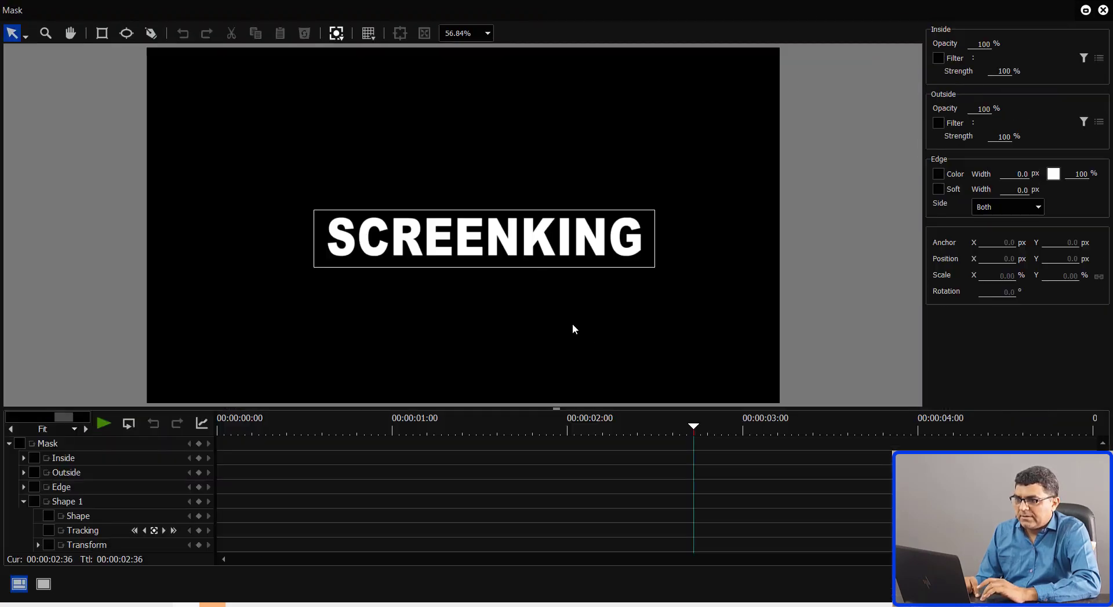
{"action": "left_click", "coordinate": [555, 234]}
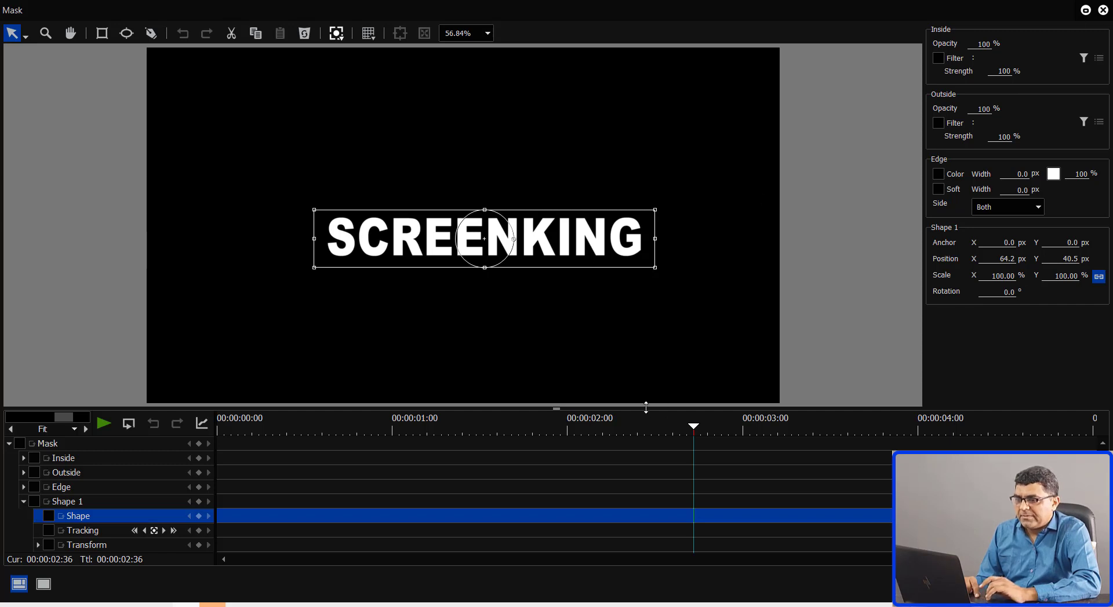
- Enable keyframing for the mask, add a keyframe at 00:00:02:00 and move the rectangle left off SCREENKING to about X -993 px
{"action": "left_click_drag", "start_coordinate": [693, 429], "coordinate": [534, 438]}
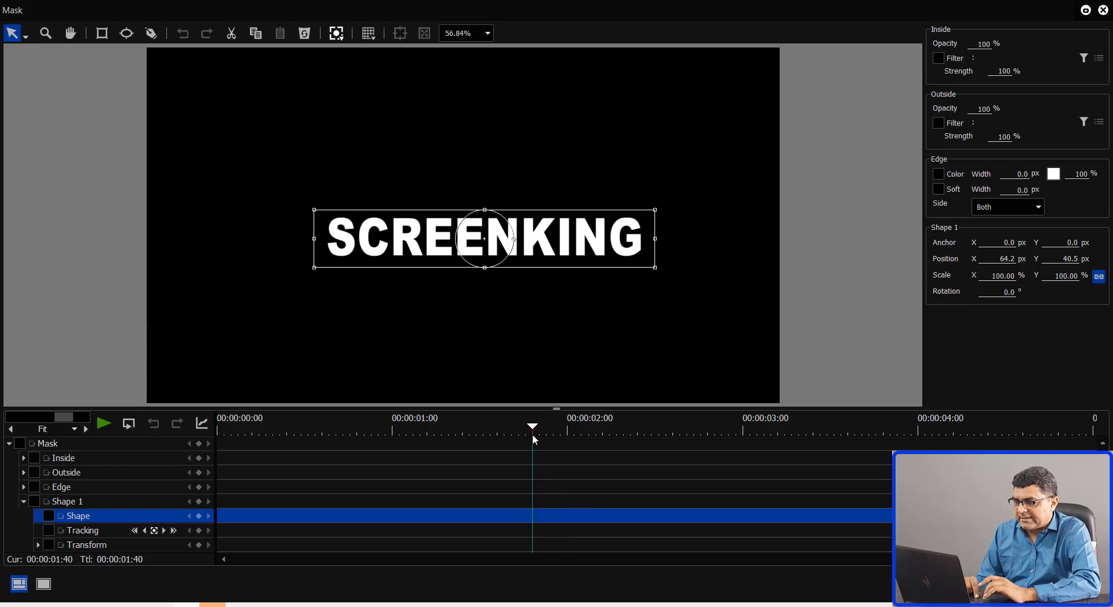
{"action": "left_click", "coordinate": [20, 444]}
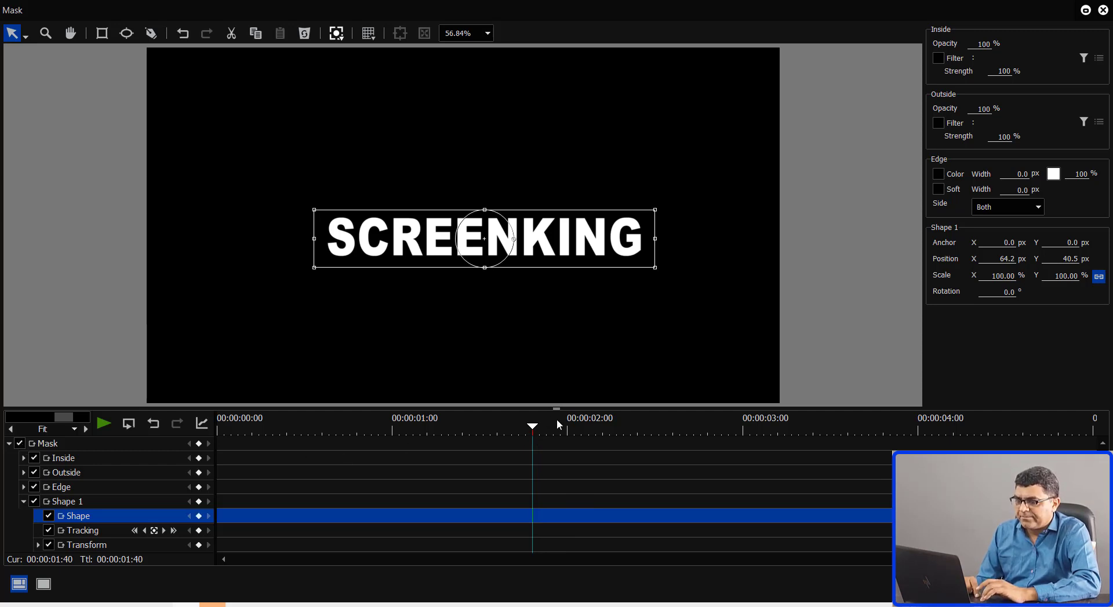
{"action": "left_click_drag", "start_coordinate": [535, 432], "coordinate": [569, 433]}
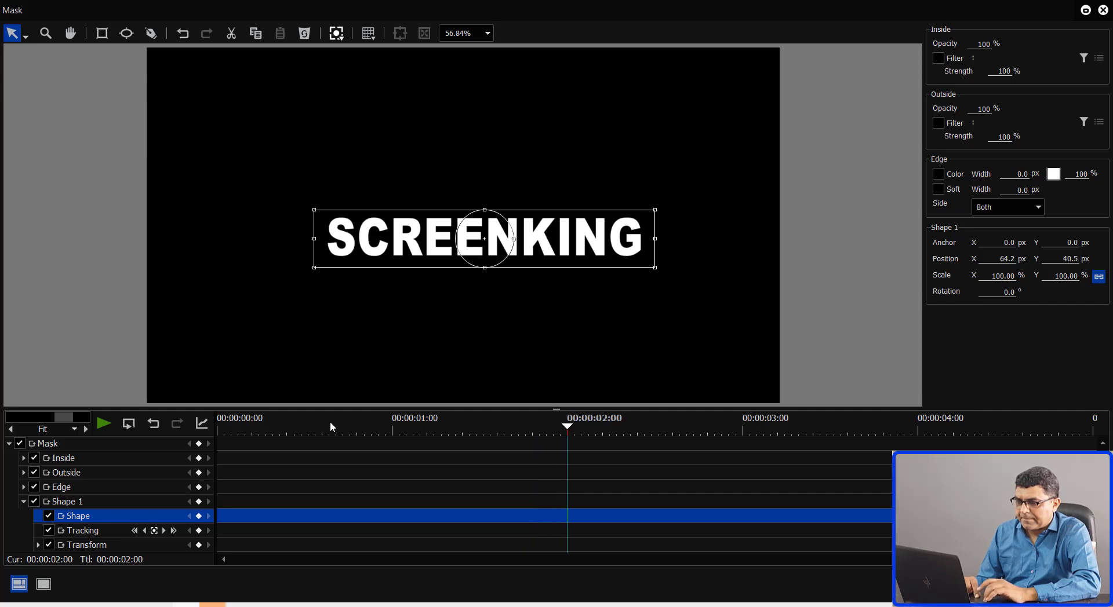
{"action": "left_click", "coordinate": [200, 444]}
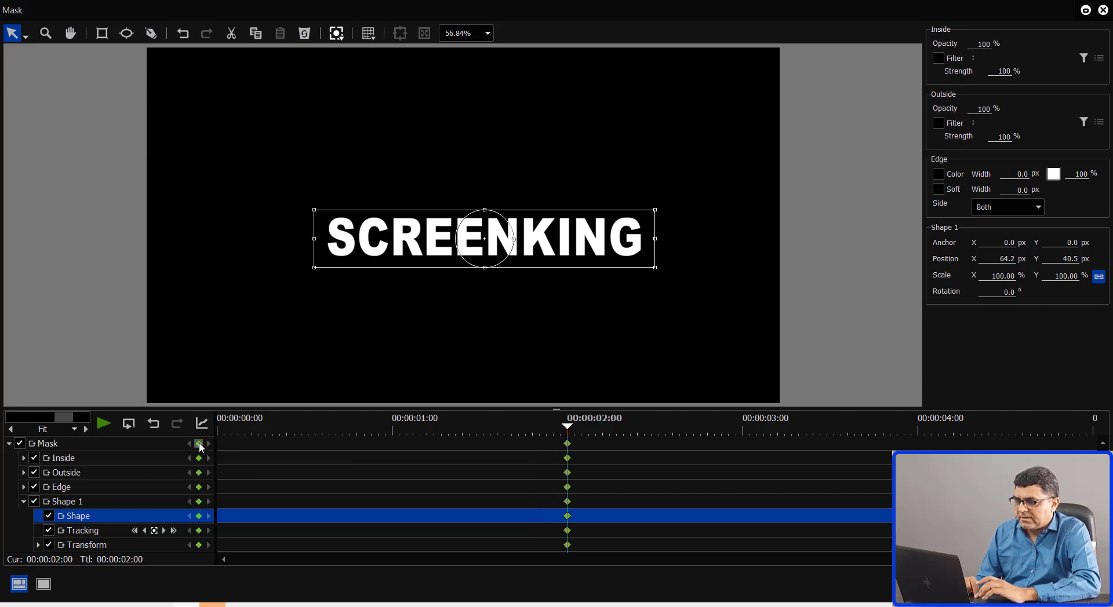
{"action": "left_click_drag", "start_coordinate": [595, 253], "coordinate": [246, 253]}
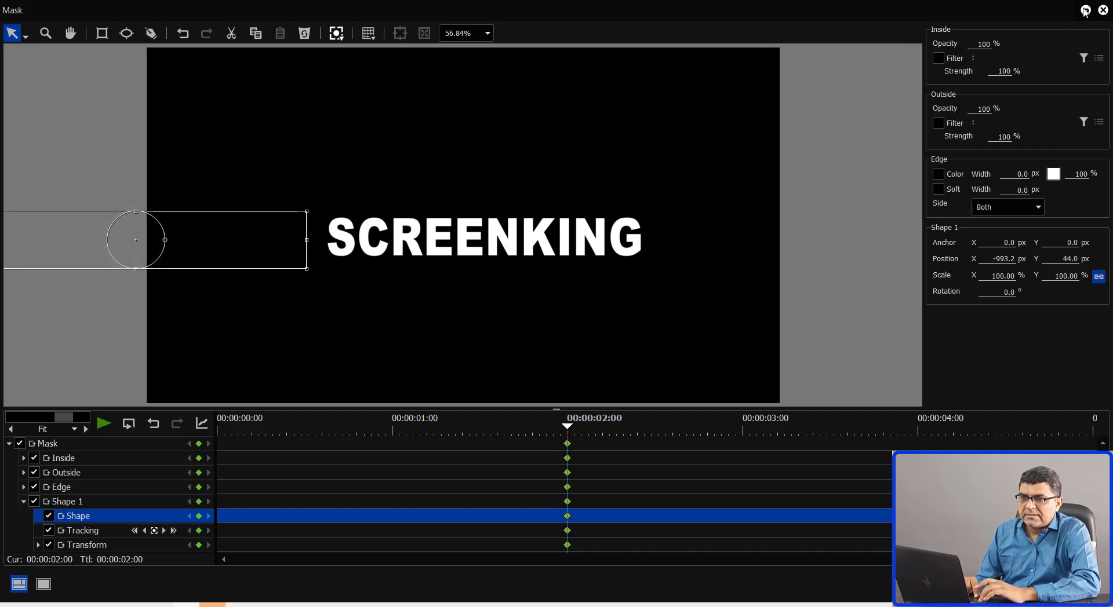
- Set the mask's outside opacity to 0%
{"action": "left_click", "coordinate": [1085, 11]}
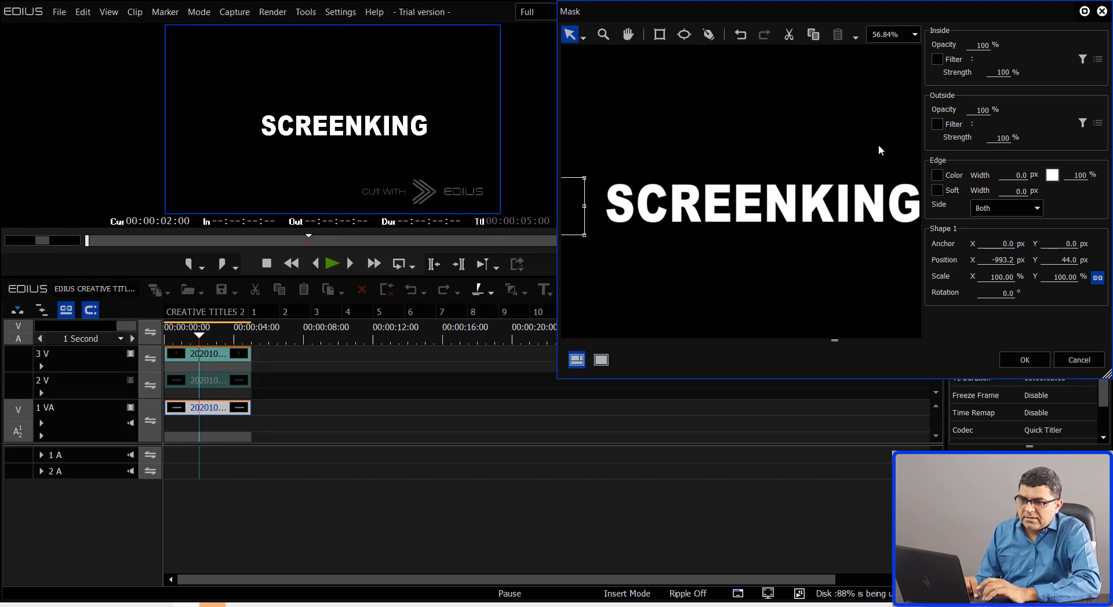
{"action": "left_click", "coordinate": [1084, 12]}
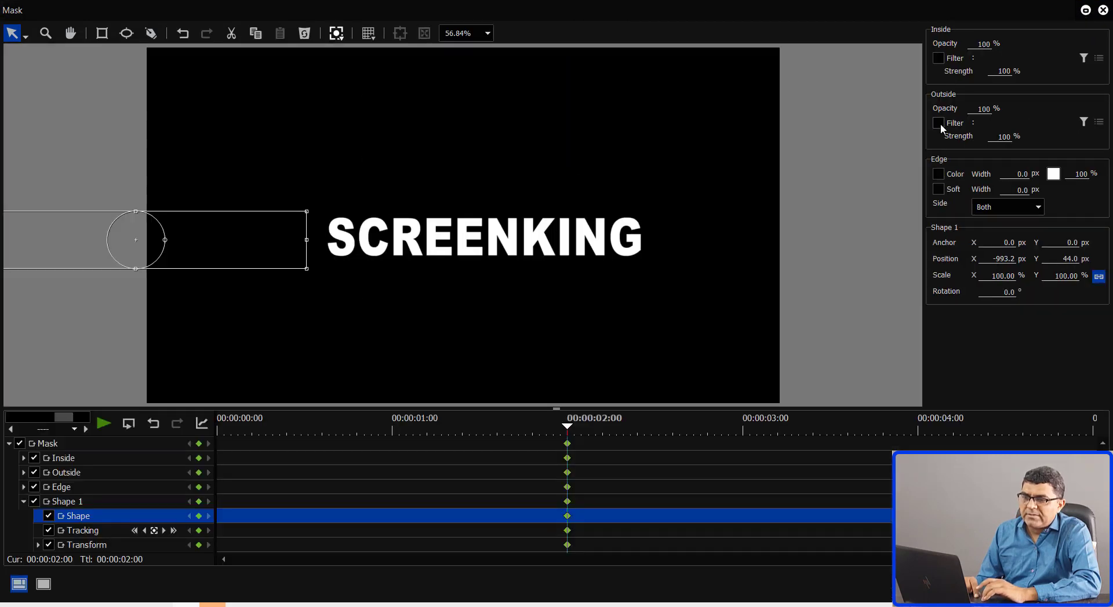
{"action": "left_click", "coordinate": [980, 113]}
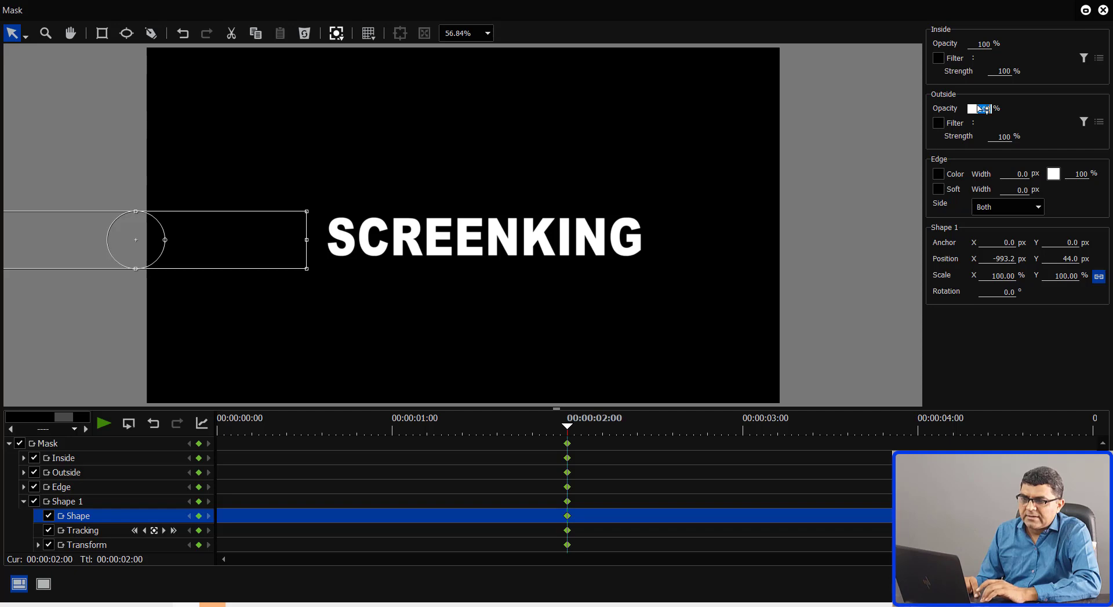
{"action": "type", "text": "0"}
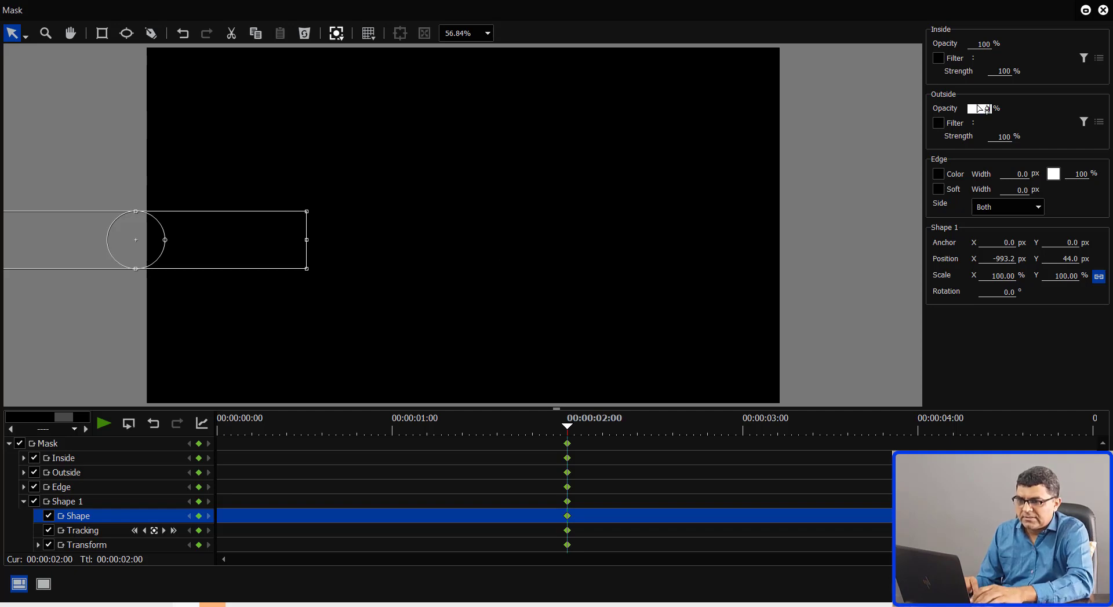
{"action": "left_click", "coordinate": [1085, 10]}
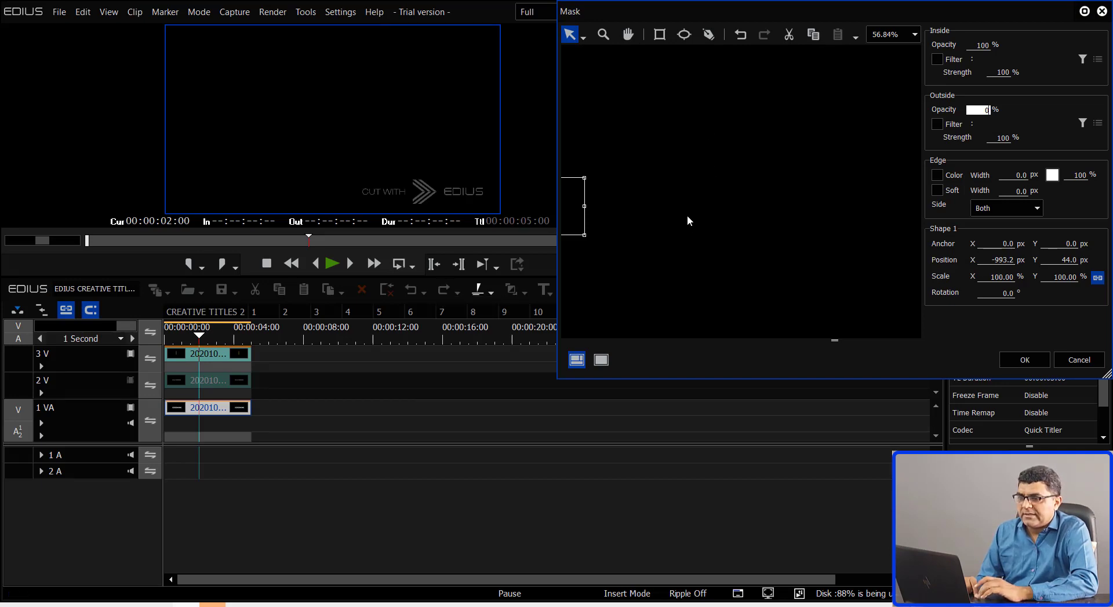
{"action": "left_click", "coordinate": [1083, 12]}
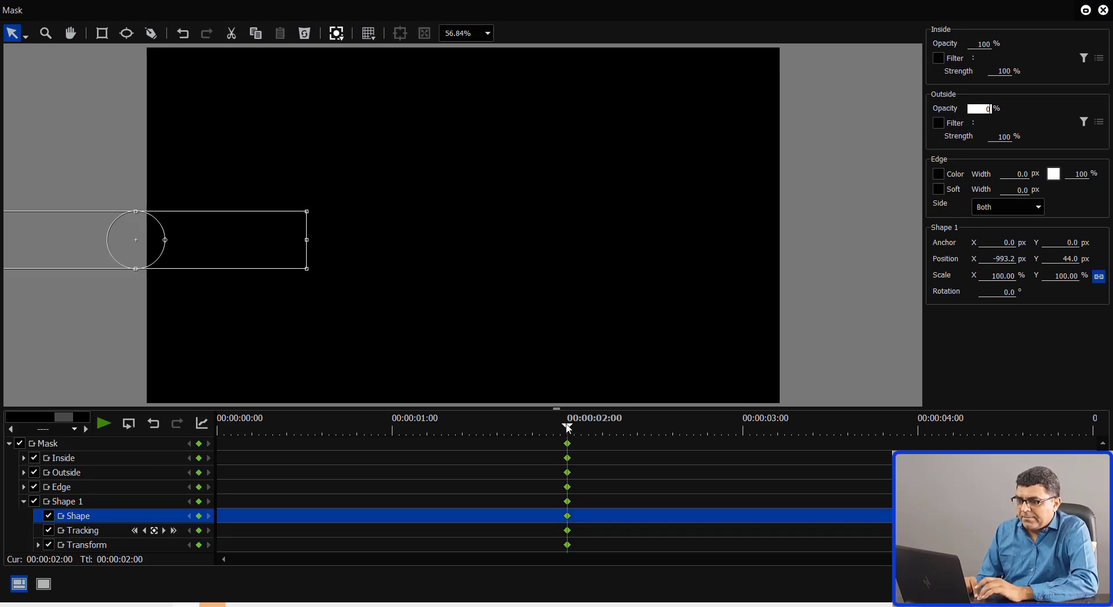
- At 00:00:05:00, move the mask rectangle back over SCREENKING to about X 70, Y 40 px and apply the mask
{"action": "left_click", "coordinate": [666, 428]}
{"action": "left_click_drag", "start_coordinate": [699, 428], "coordinate": [1101, 443]}
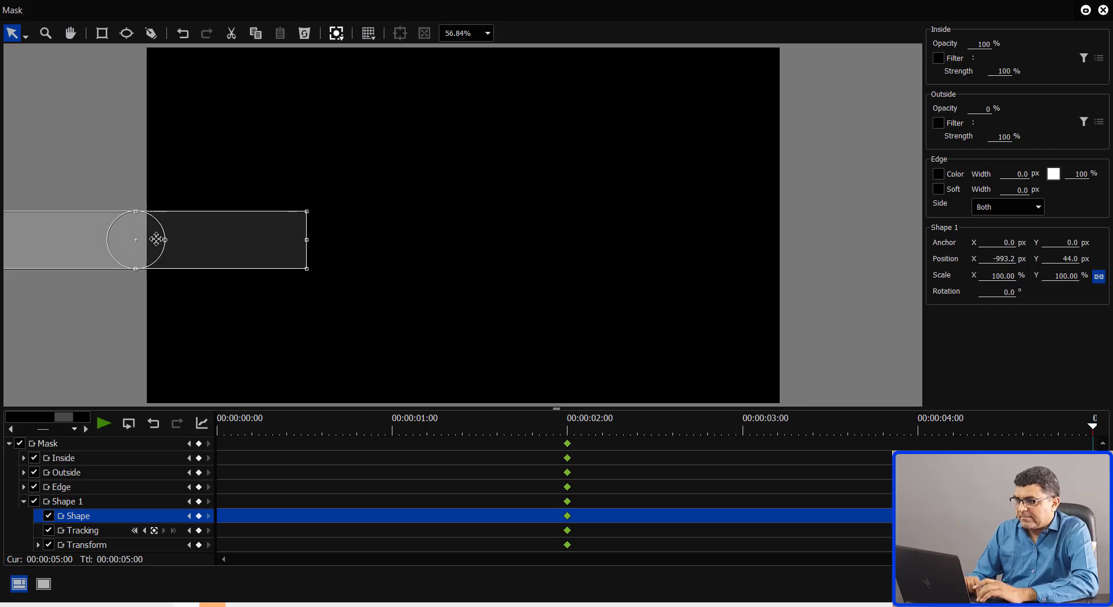
{"action": "left_click_drag", "start_coordinate": [155, 240], "coordinate": [499, 239]}
{"action": "left_click_drag", "start_coordinate": [499, 239], "coordinate": [501, 238]}
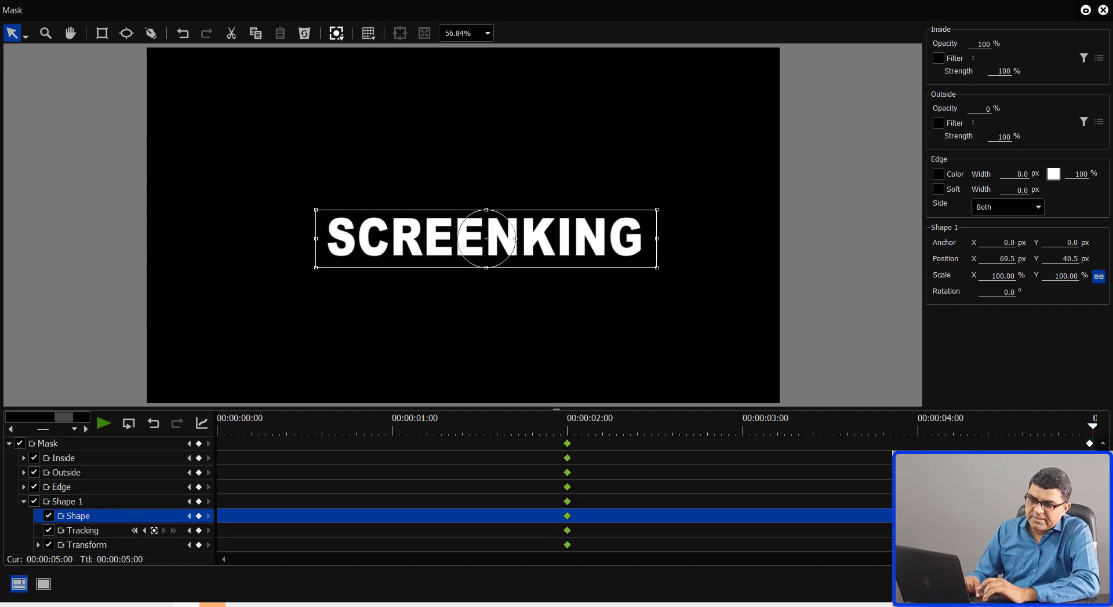
{"action": "key", "text": "Return"}
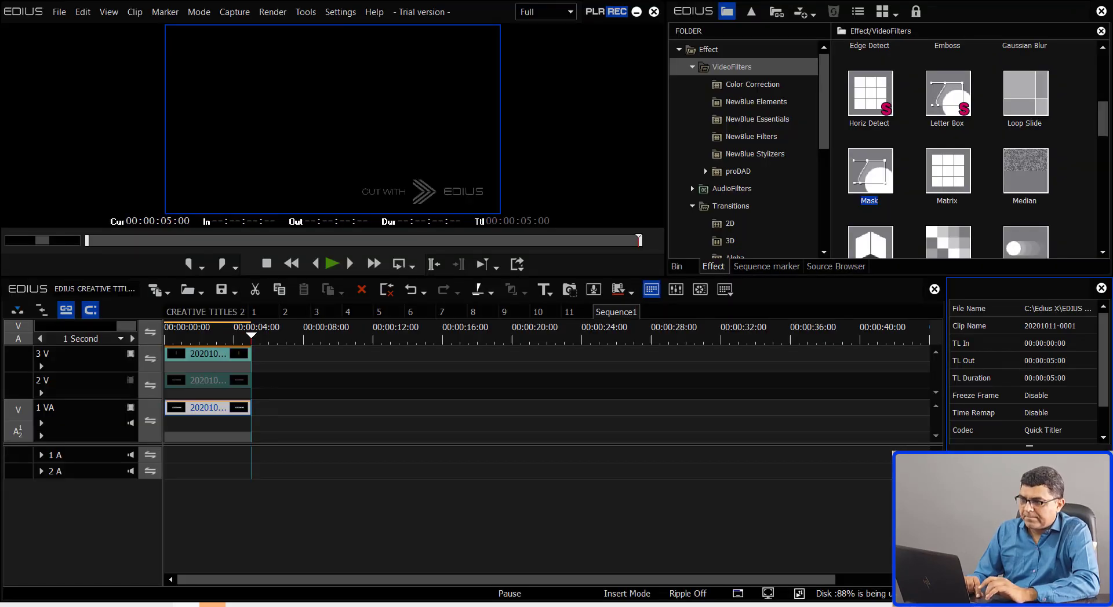
- Play the timeline from the start to review SCREENKING's reveal beside the yellow bar
{"action": "key", "text": "Home"}
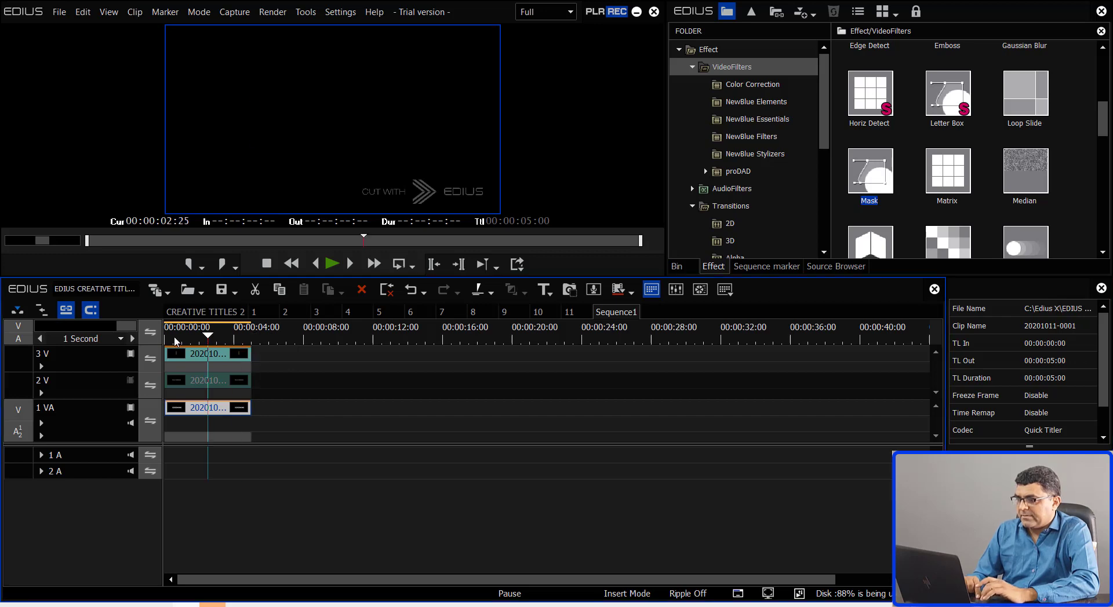
{"action": "key", "text": "space"}
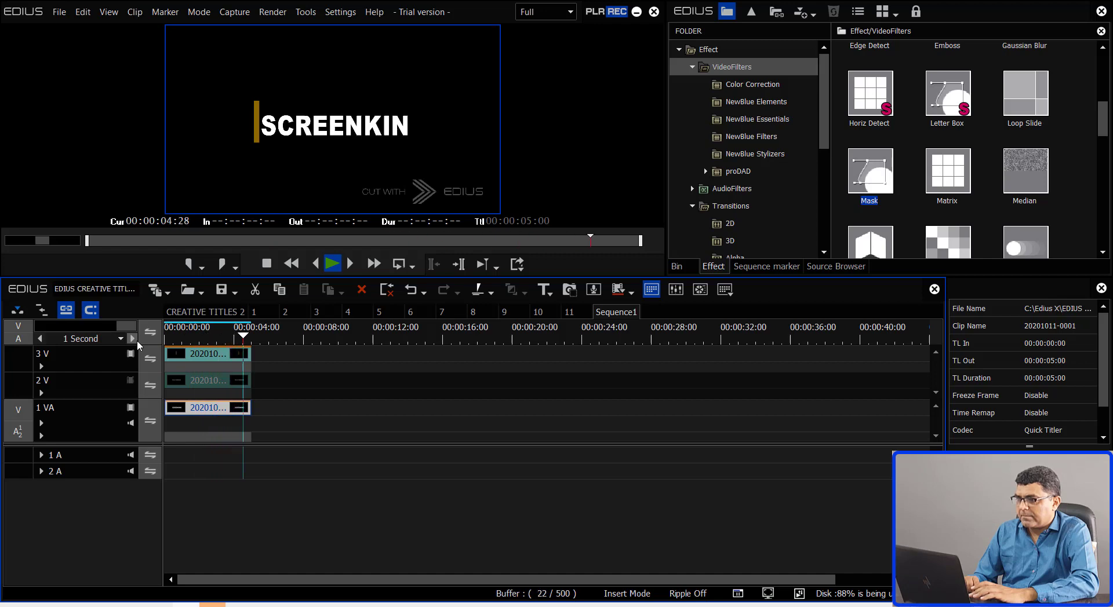
{"action": "key", "text": "Home"}
{"action": "key", "text": "space"}
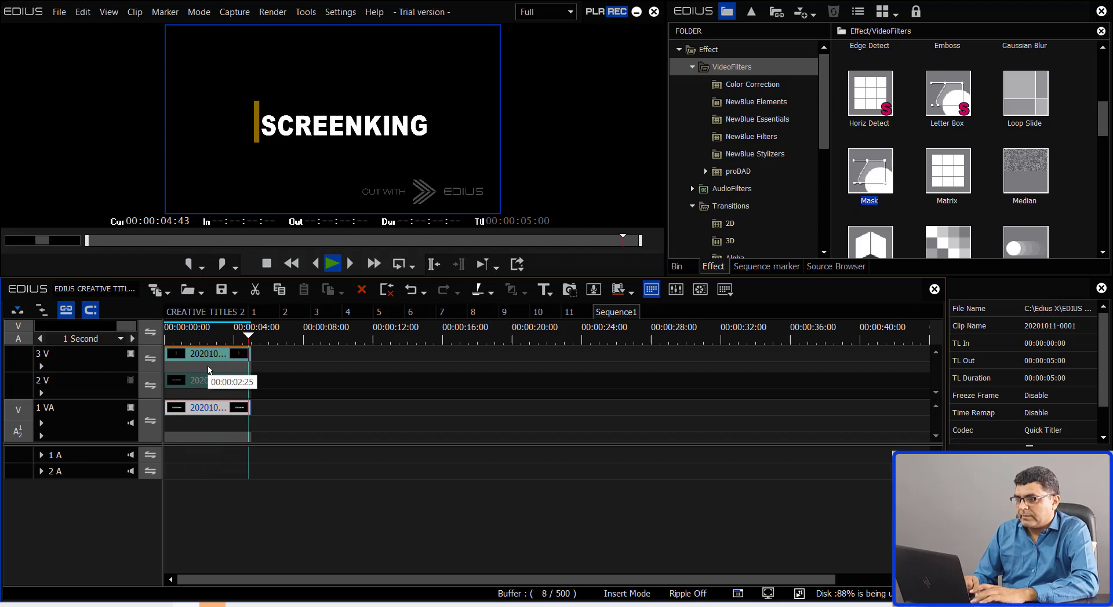
- Raise the SCREENKING text in the Layouter to about X -4, Y -55 px and apply the layout
{"action": "left_click", "coordinate": [213, 342]}
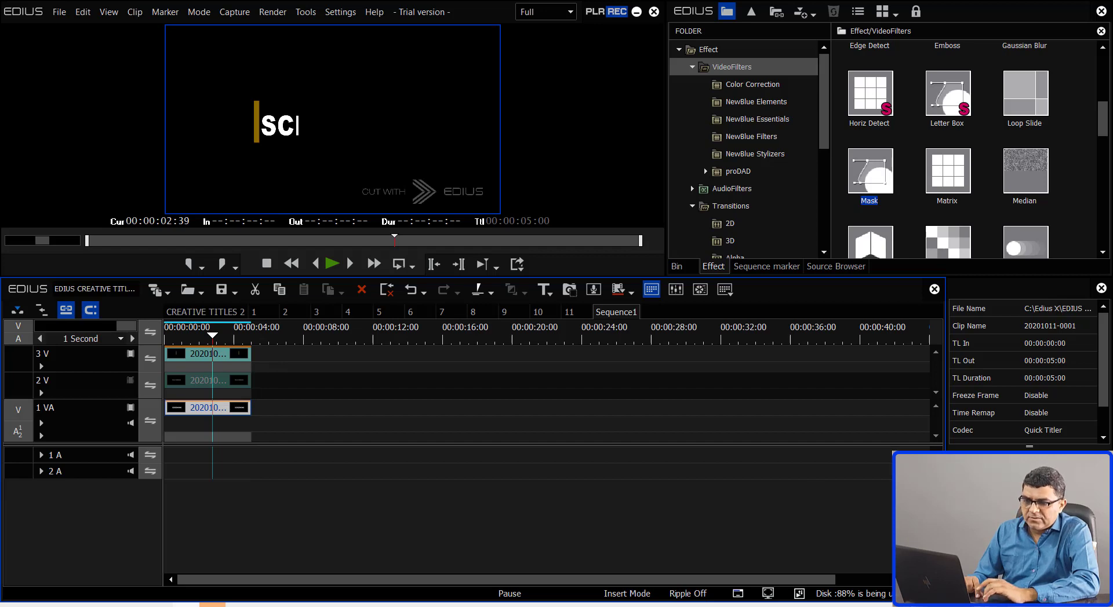
{"action": "double_click", "coordinate": [214, 409]}
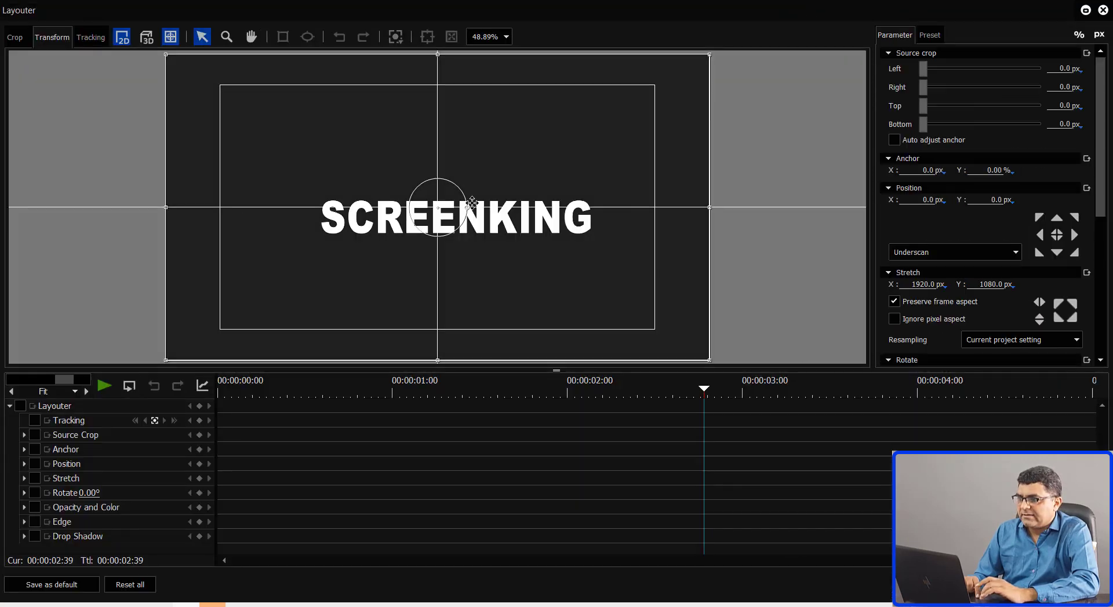
{"action": "left_click_drag", "start_coordinate": [498, 221], "coordinate": [496, 205]}
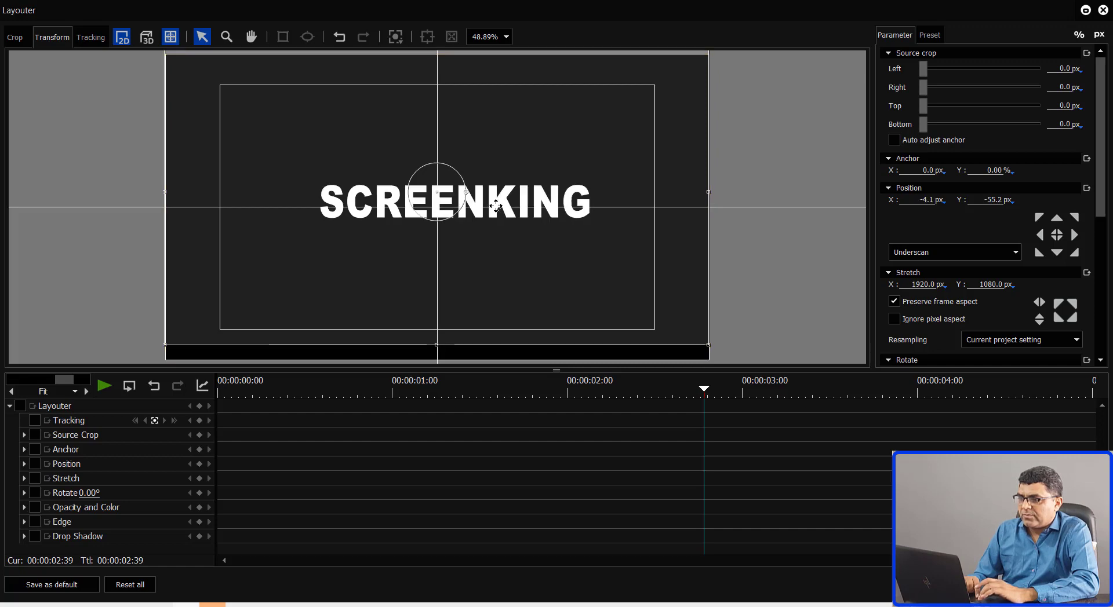
{"action": "key", "text": "Return"}
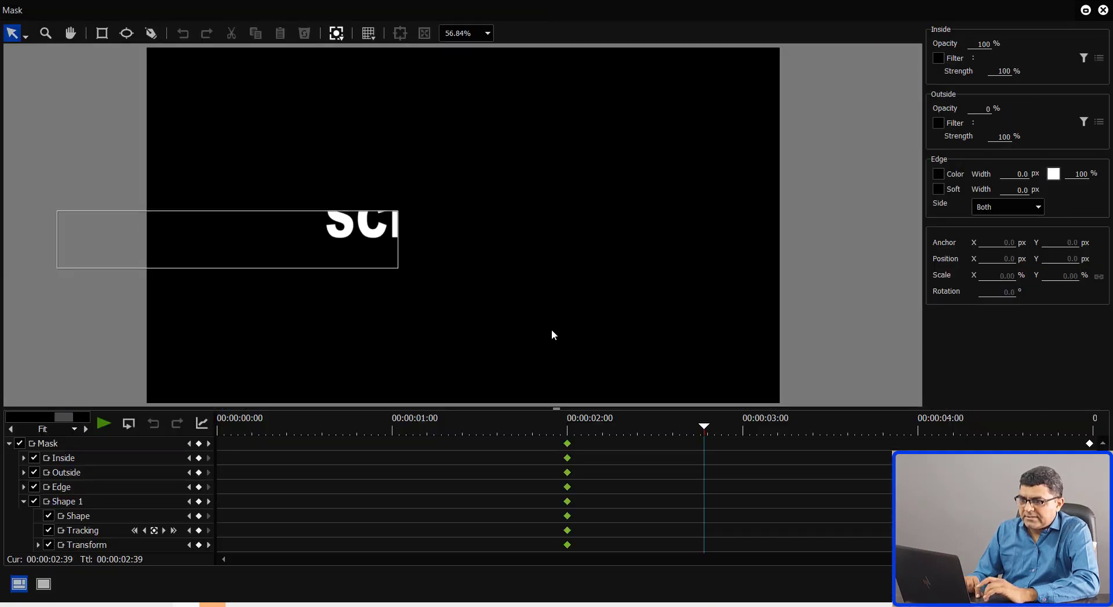
{"action": "left_click", "coordinate": [283, 234]}
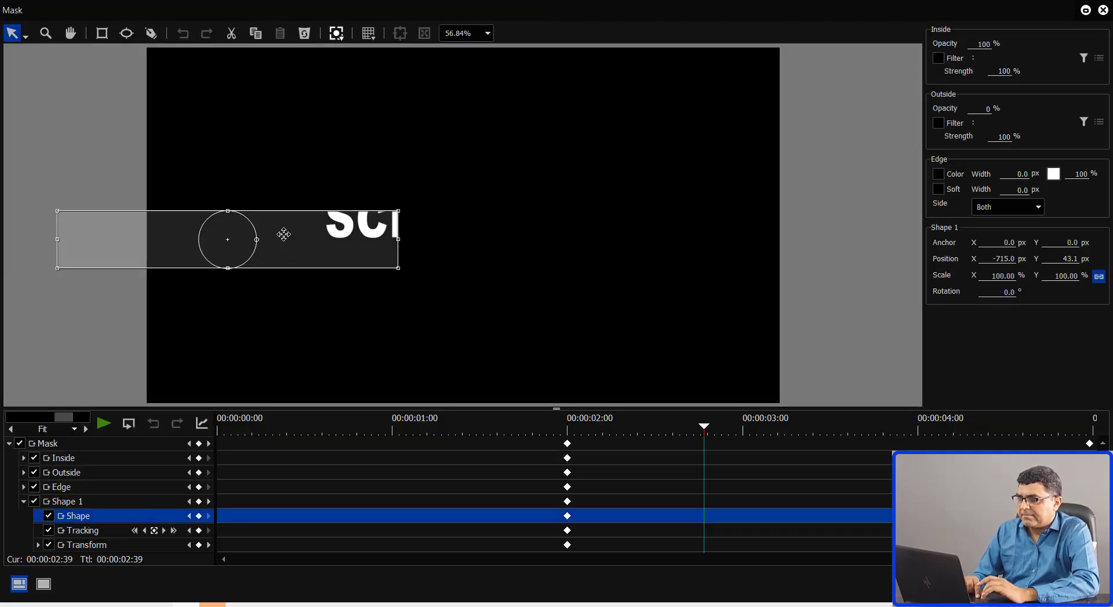
{"action": "left_click_drag", "start_coordinate": [283, 234], "coordinate": [283, 210]}
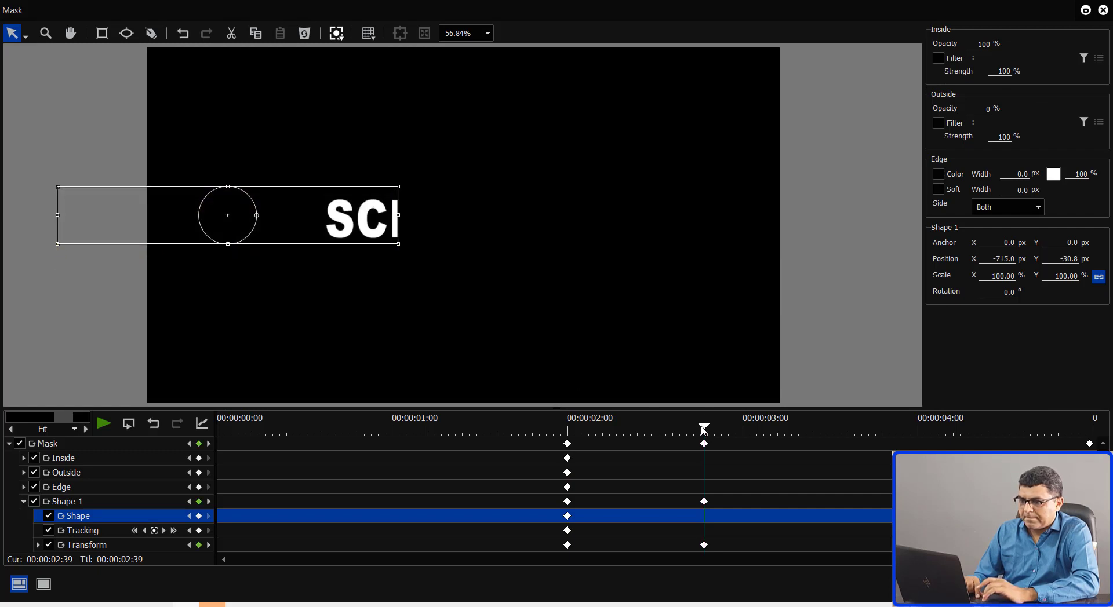
{"action": "mouse_move", "coordinate": [702, 430]}
{"action": "left_mouse_down"}
{"action": "mouse_move", "coordinate": [569, 436]}
{"action": "mouse_move", "coordinate": [720, 430]}
{"action": "mouse_move", "coordinate": [710, 436]}
{"action": "left_mouse_up"}
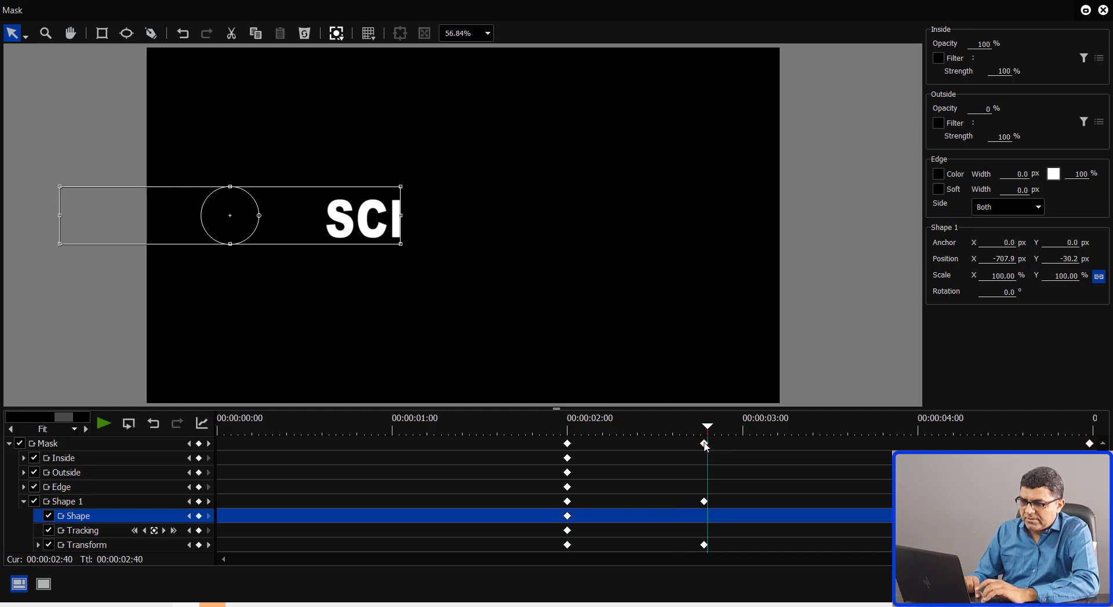
{"action": "left_click", "coordinate": [704, 444]}
{"action": "key", "text": "Delete"}
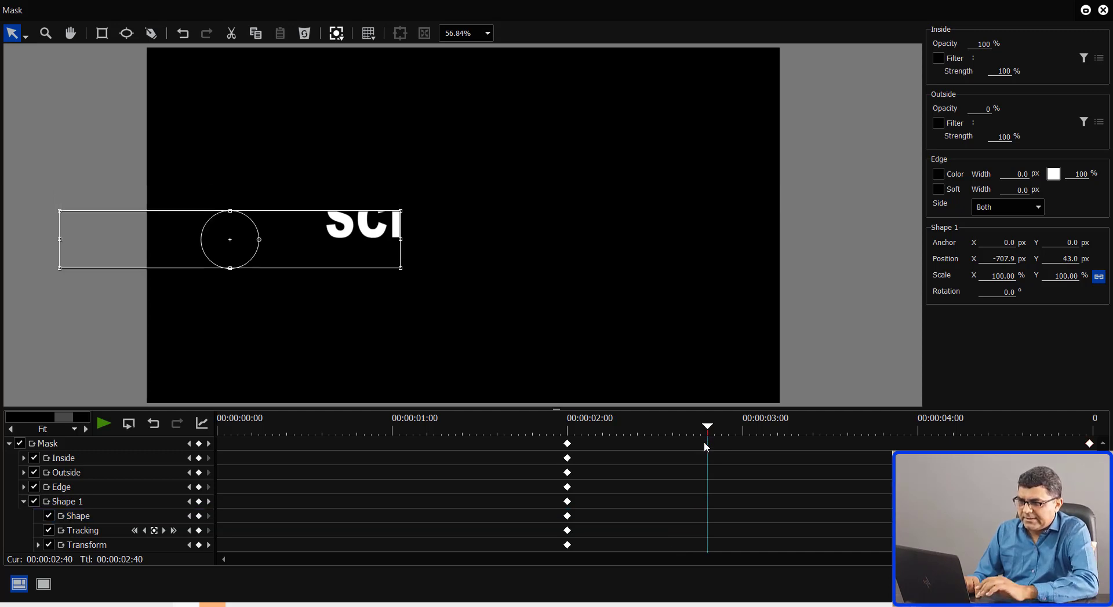
- Raise the mask rectangle to about Y -46 px at the 00:00:02:00 keyframe and about Y -16 px at the last keyframe
{"action": "left_click", "coordinate": [189, 444]}
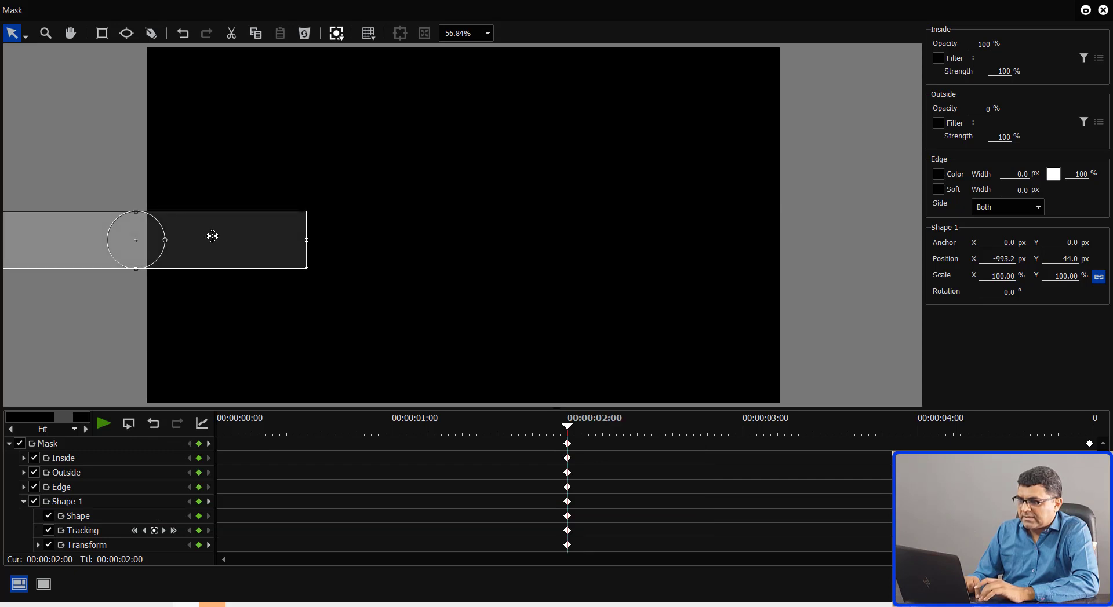
{"action": "left_click_drag", "start_coordinate": [213, 236], "coordinate": [212, 207]}
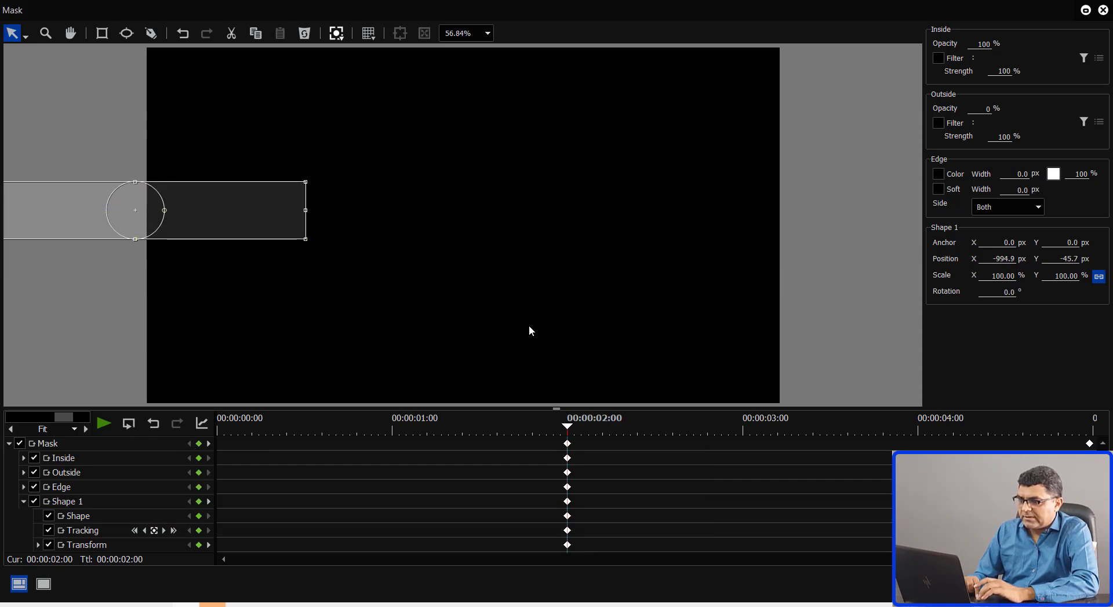
{"action": "left_click", "coordinate": [208, 444]}
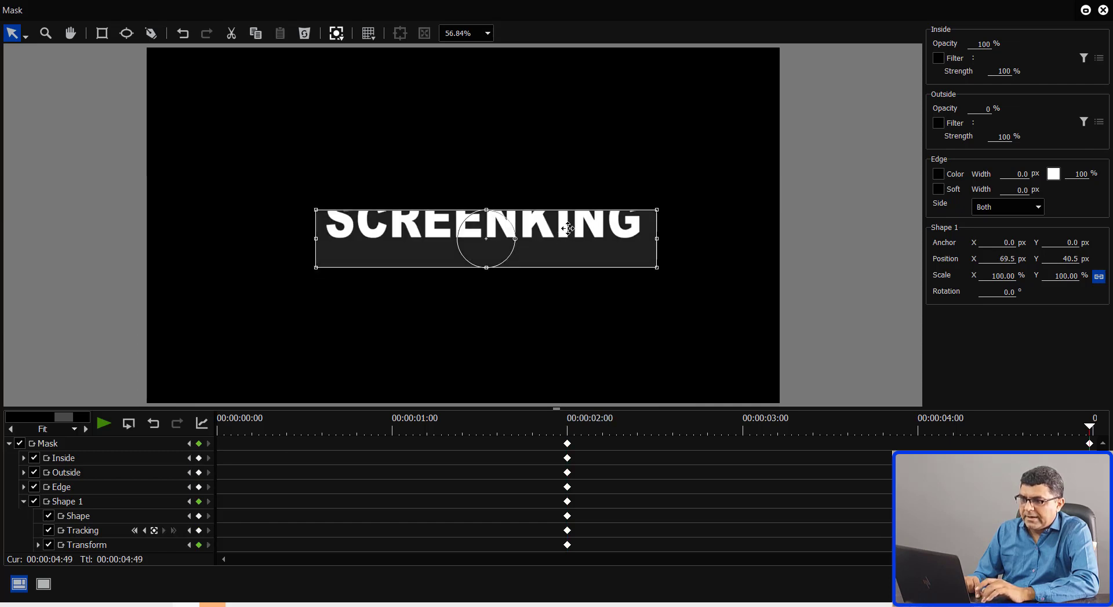
{"action": "left_click_drag", "start_coordinate": [568, 227], "coordinate": [565, 209]}
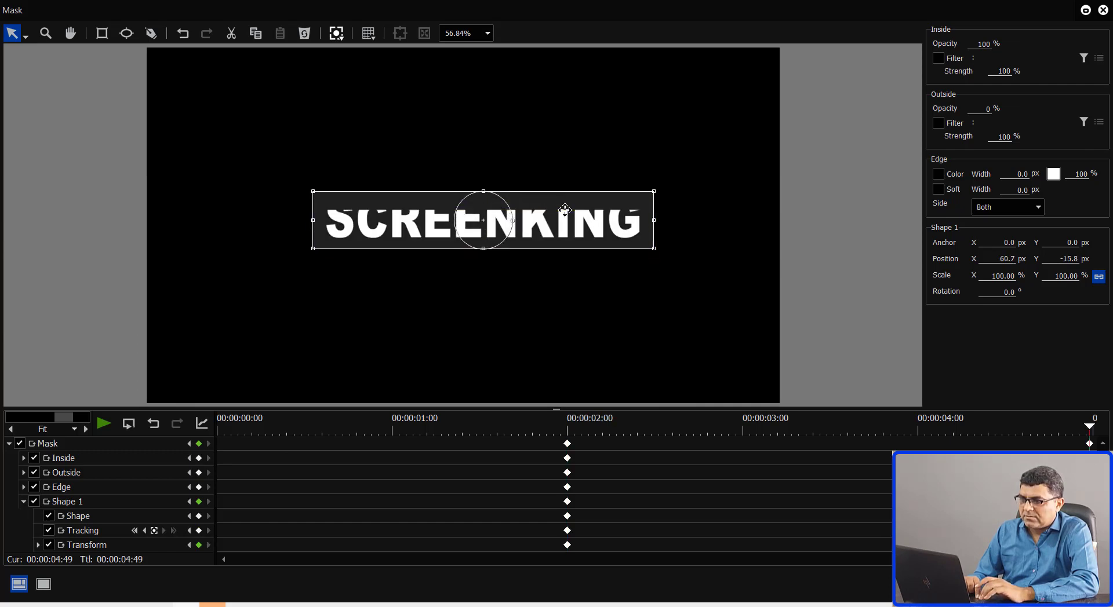
- Check the raised mask across its keyframes, apply it and play the timeline from the start
{"action": "left_click", "coordinate": [568, 429]}
{"action": "left_click_drag", "start_coordinate": [577, 425], "coordinate": [1082, 378]}
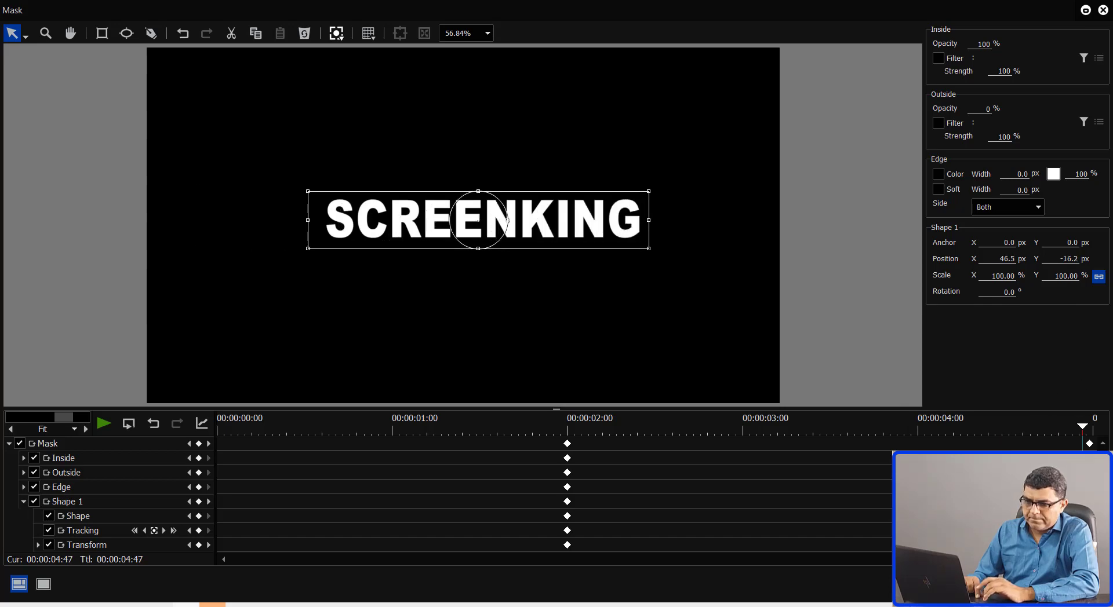
{"action": "key", "text": "Return"}
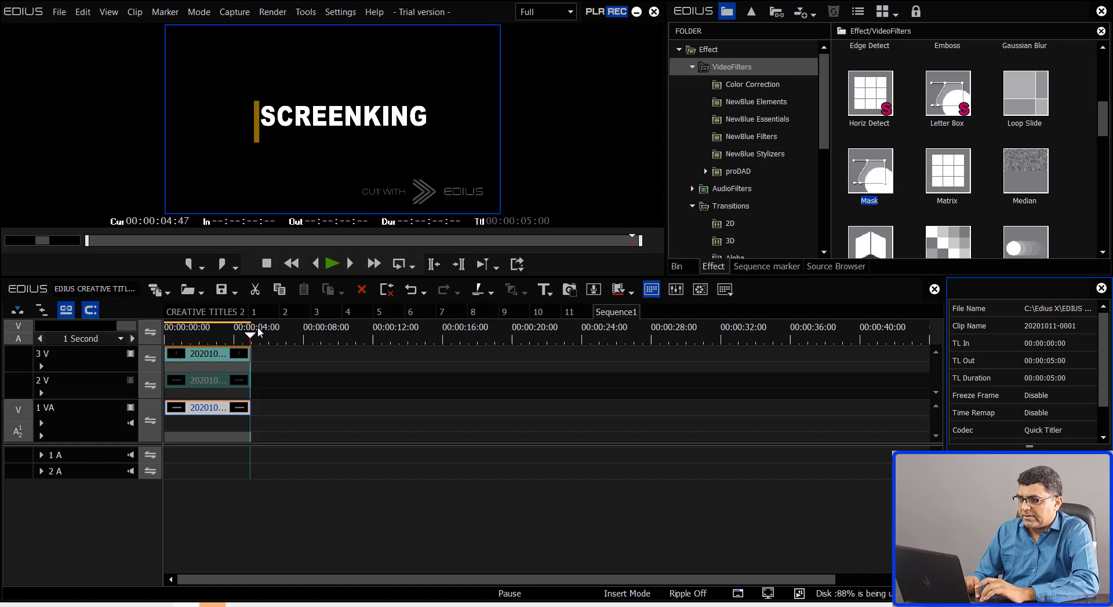
{"action": "key", "text": "Home"}
{"action": "key", "text": "space"}
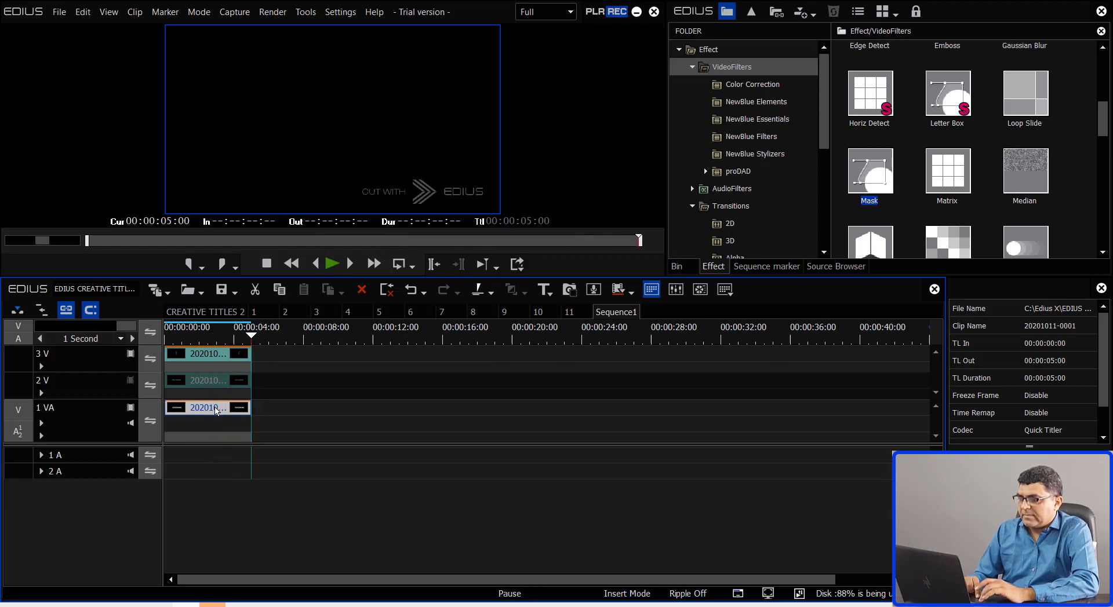
- Extend the SCREENKING clip on track 1 VA to 00:00:12:05 and show the MULTIMEDIA title's track 2 V again
{"action": "left_click_drag", "start_coordinate": [259, 409], "coordinate": [374, 392]}
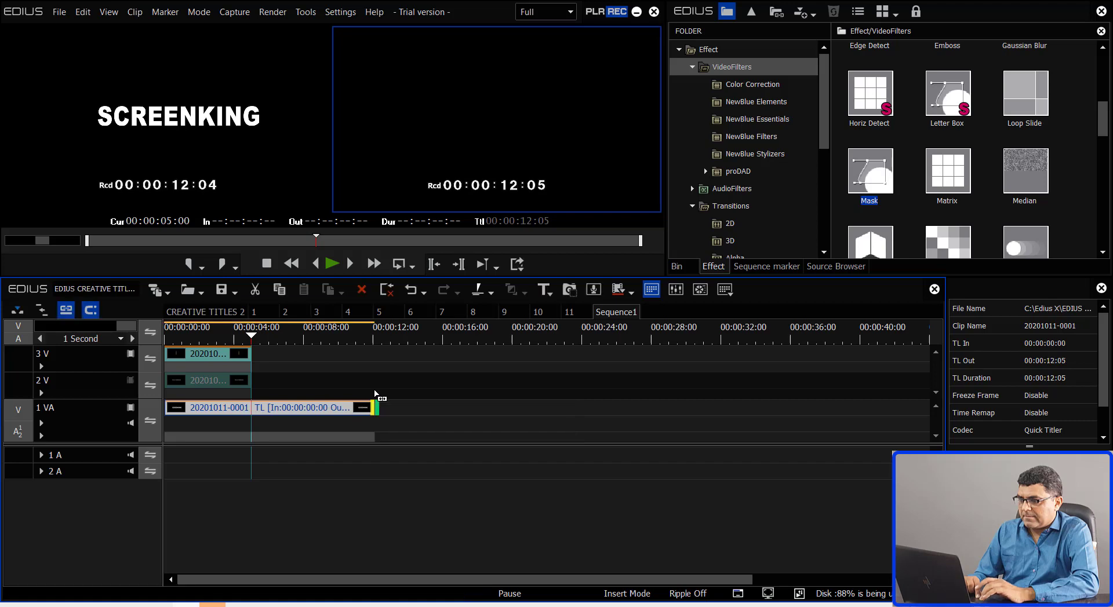
{"action": "left_click", "coordinate": [196, 331]}
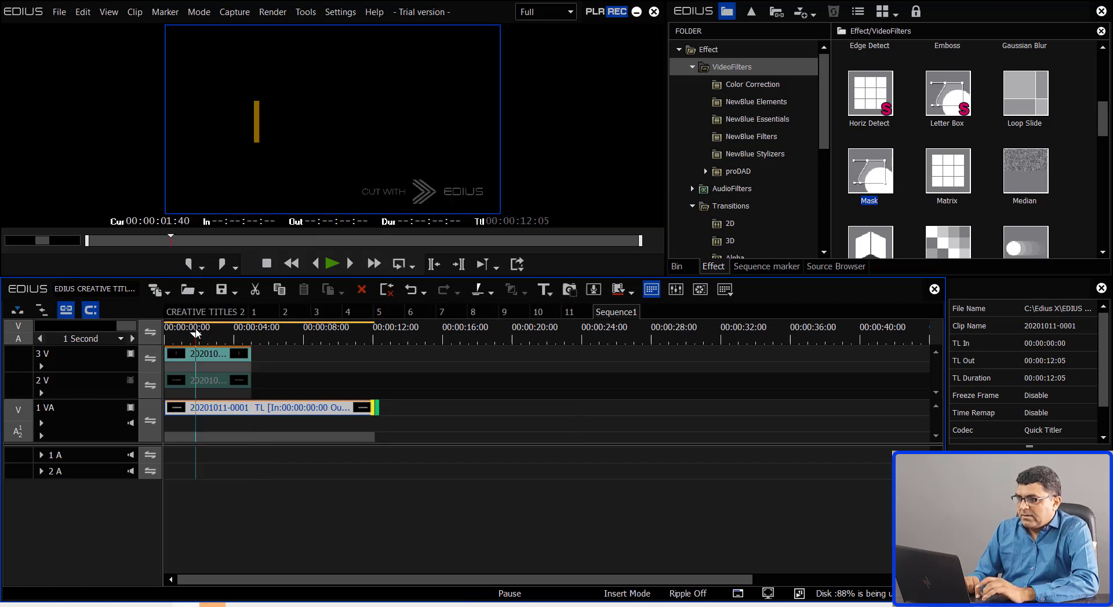
{"action": "left_click", "coordinate": [132, 382]}
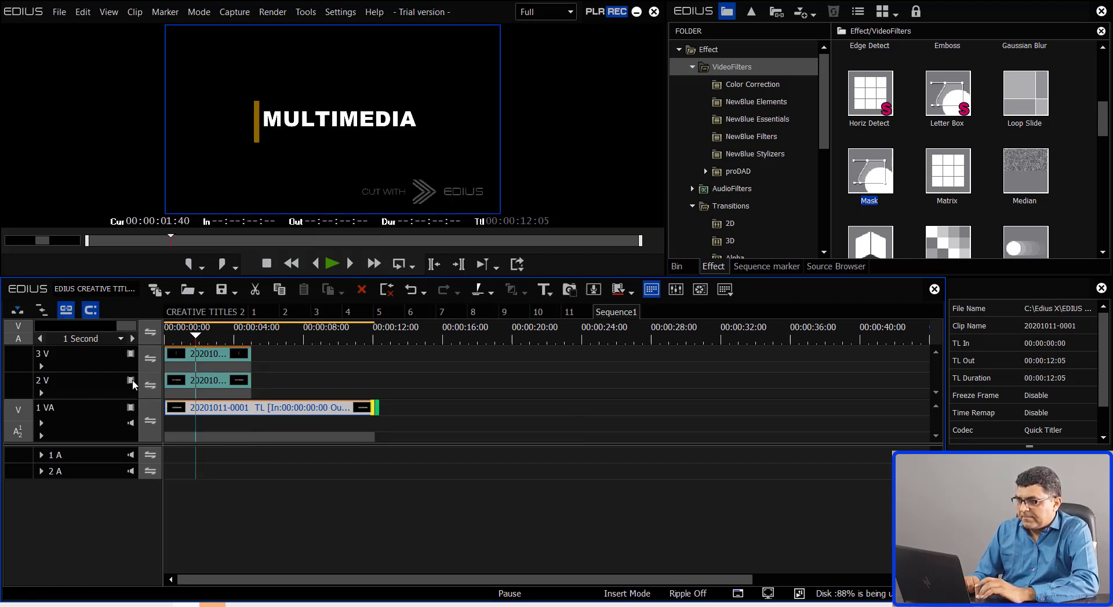
- Lower the MULTIMEDIA text on track 2 V in the Layouter to about X -10, Y 127 px, beneath SCREENKING, and apply the layout
{"action": "left_click", "coordinate": [209, 387]}
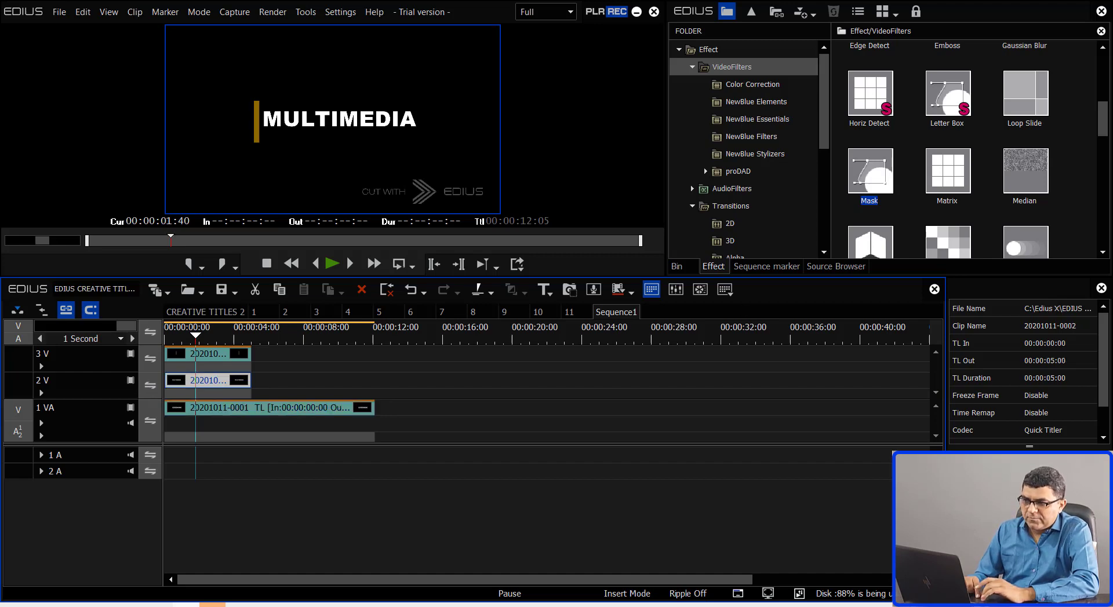
{"action": "key", "text": "F7"}
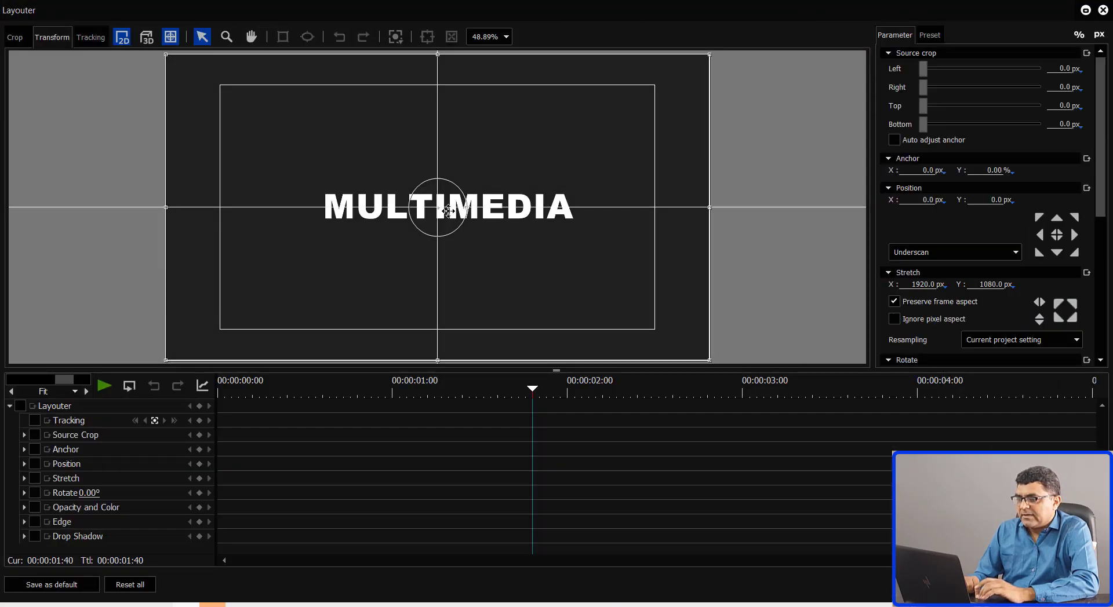
{"action": "left_click_drag", "start_coordinate": [448, 211], "coordinate": [449, 232]}
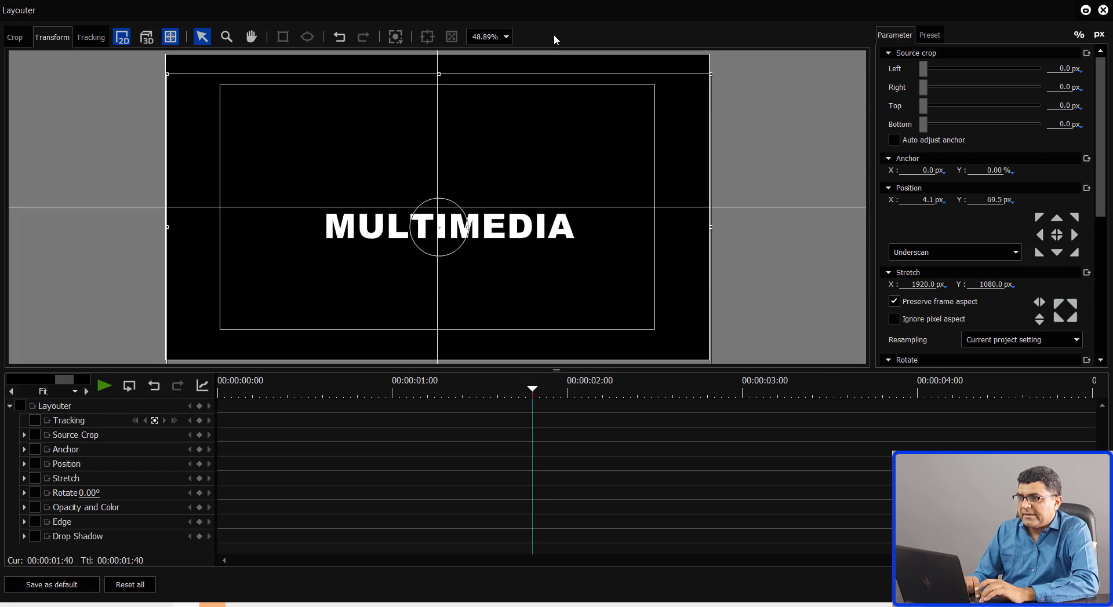
{"action": "left_click", "coordinate": [1085, 10]}
{"action": "left_click_drag", "start_coordinate": [584, 29], "coordinate": [872, 11]}
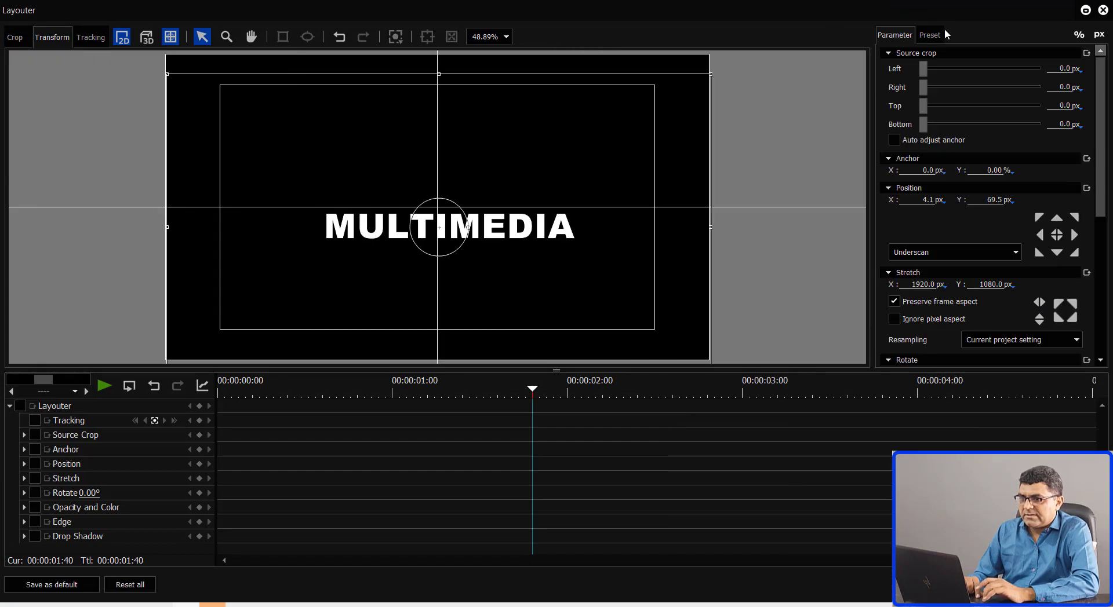
{"action": "left_click", "coordinate": [1080, 11]}
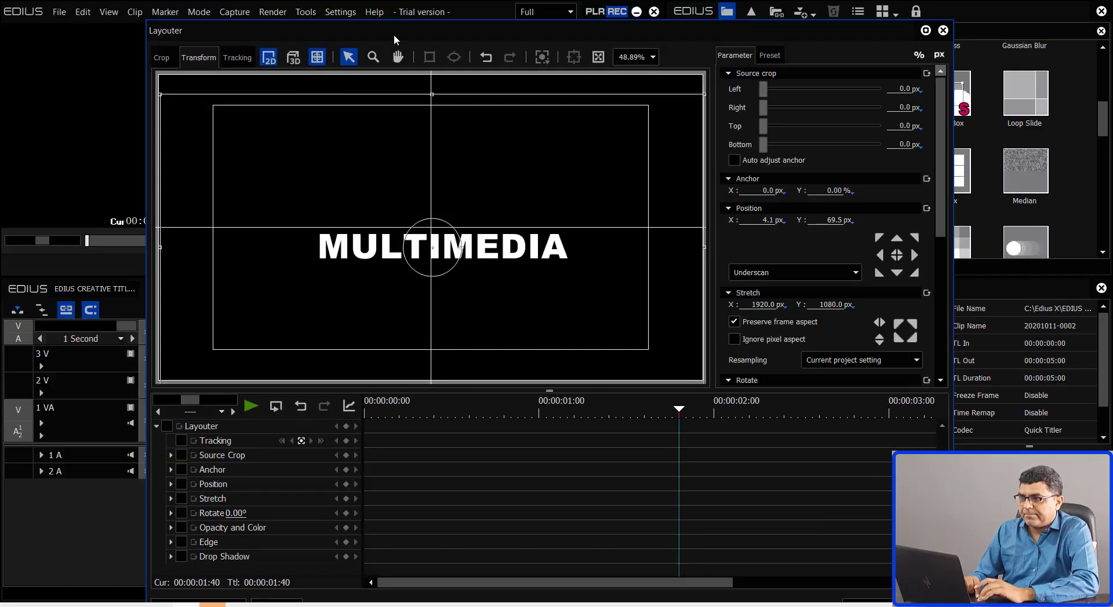
{"action": "left_click_drag", "start_coordinate": [395, 29], "coordinate": [566, 21]}
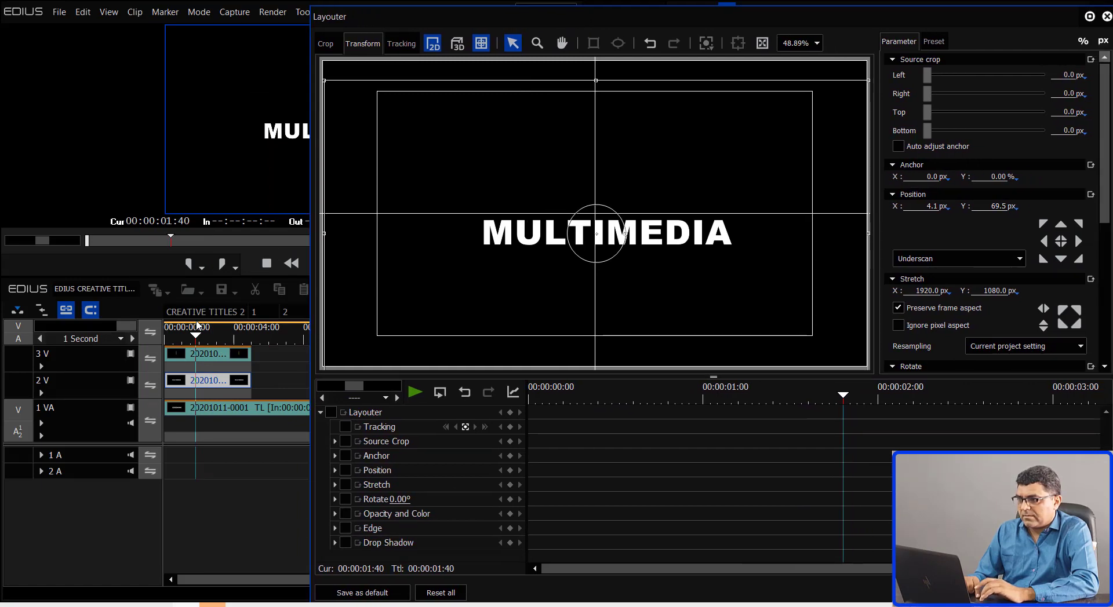
{"action": "left_click_drag", "start_coordinate": [196, 341], "coordinate": [234, 332]}
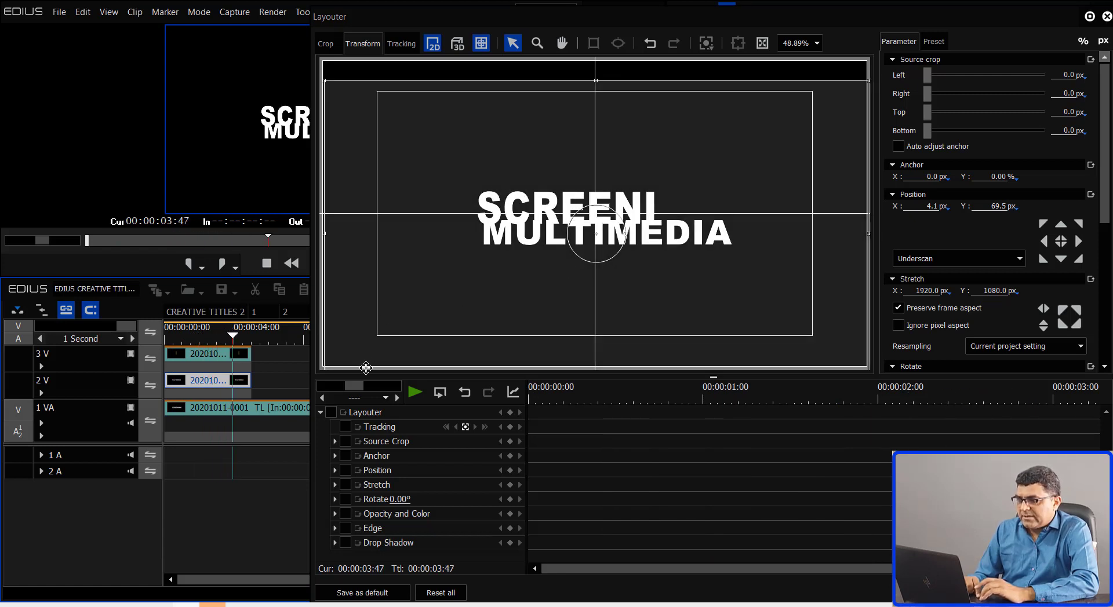
{"action": "left_click_drag", "start_coordinate": [504, 232], "coordinate": [508, 251]}
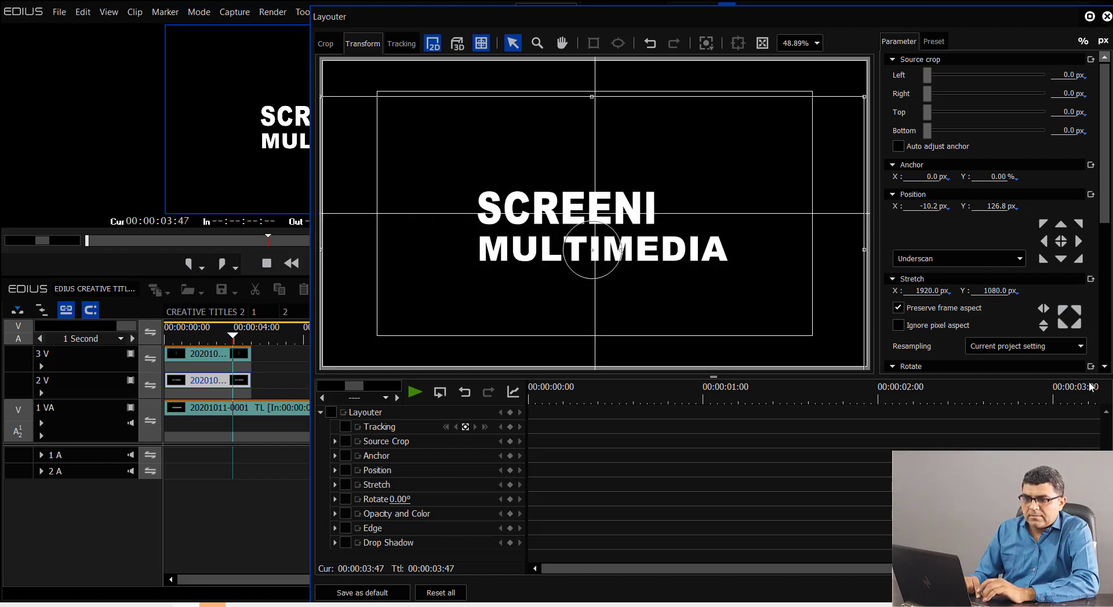
{"action": "key", "text": "Return"}
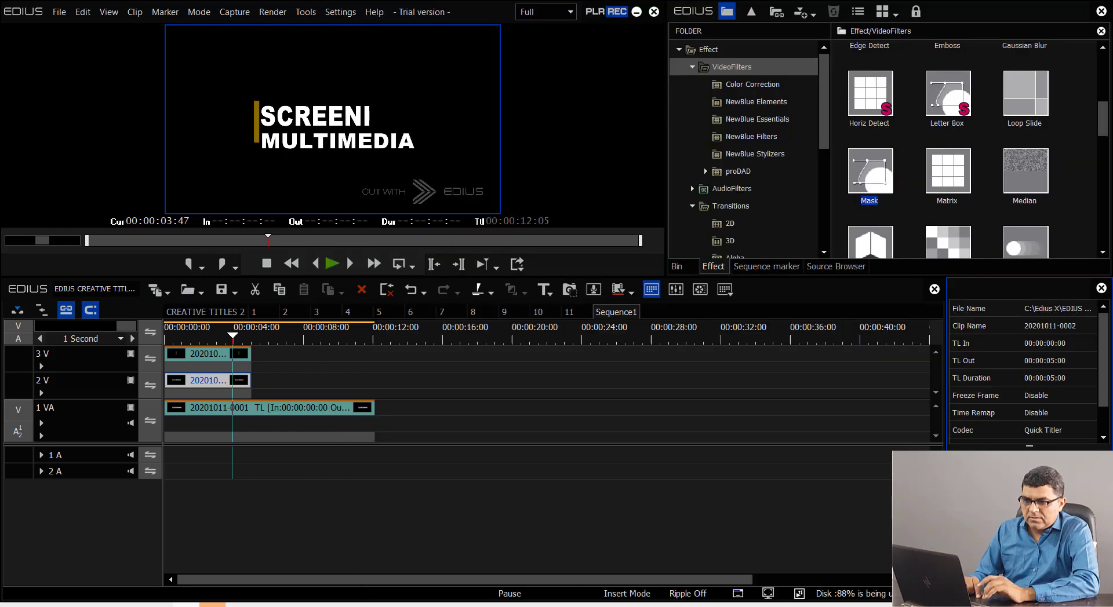
- Extend the title clips on tracks 2 V and 3 V to 00:00:12:05 and move the playhead to about 00:00:06:19
{"action": "left_click_drag", "start_coordinate": [251, 385], "coordinate": [374, 385]}
{"action": "left_click_drag", "start_coordinate": [249, 351], "coordinate": [374, 369]}
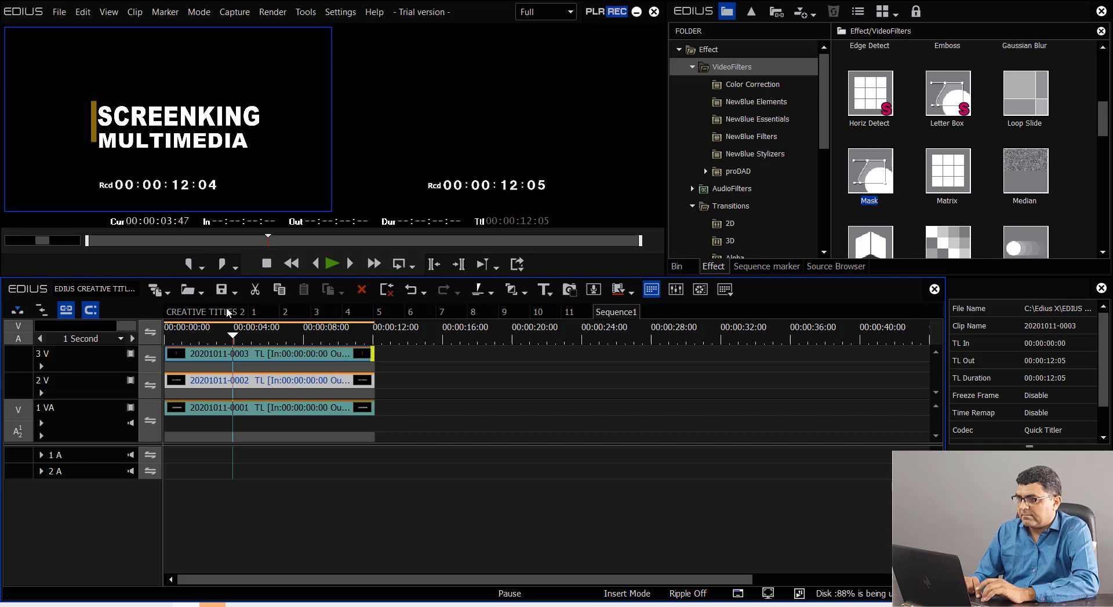
{"action": "left_click_drag", "start_coordinate": [233, 336], "coordinate": [277, 337]}
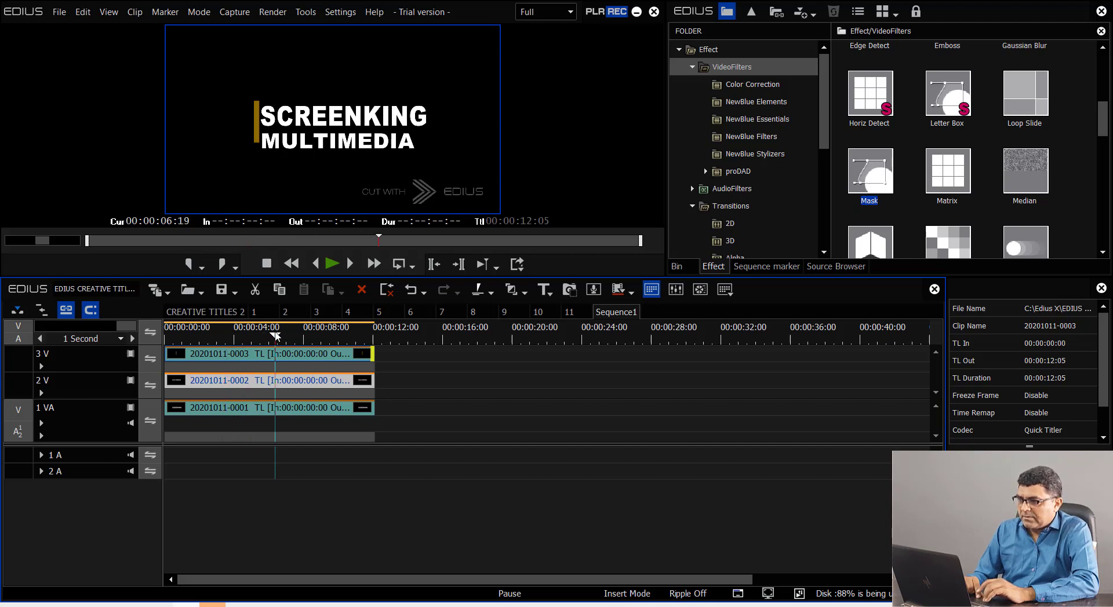
- Add the Mask video filter to the MULTIMEDIA clip on track 2 V and open its settings
{"action": "left_click", "coordinate": [267, 395]}
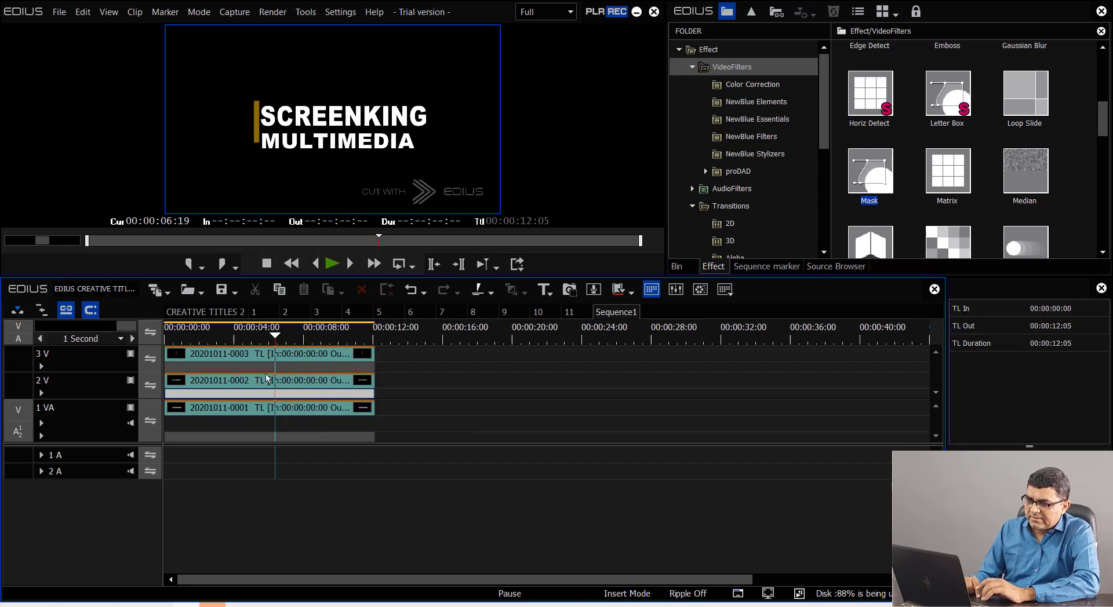
{"action": "left_click", "coordinate": [267, 379]}
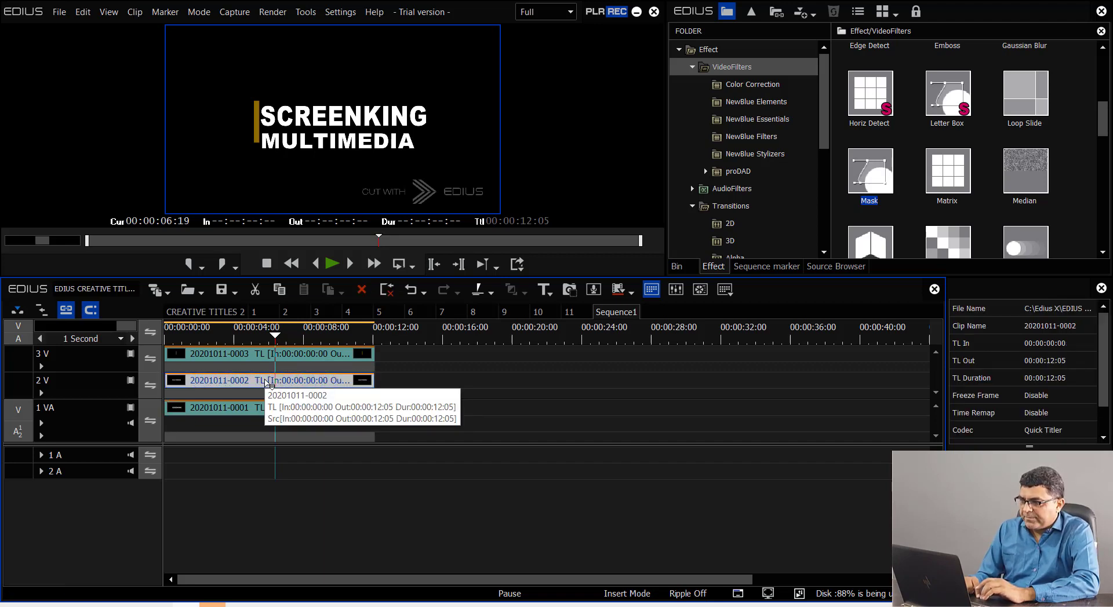
{"action": "left_click_drag", "start_coordinate": [875, 174], "coordinate": [953, 394]}
{"action": "double_click", "coordinate": [973, 459]}
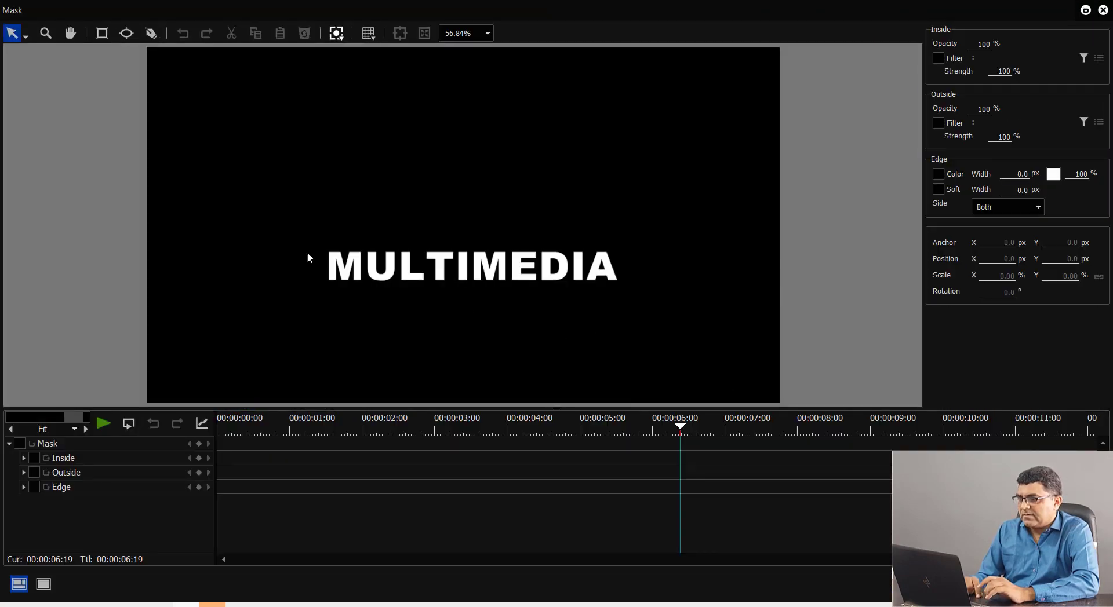
- Draw a rectangular mask around the MULTIMEDIA text and set the outside opacity to 0%
{"action": "left_click", "coordinate": [102, 33]}
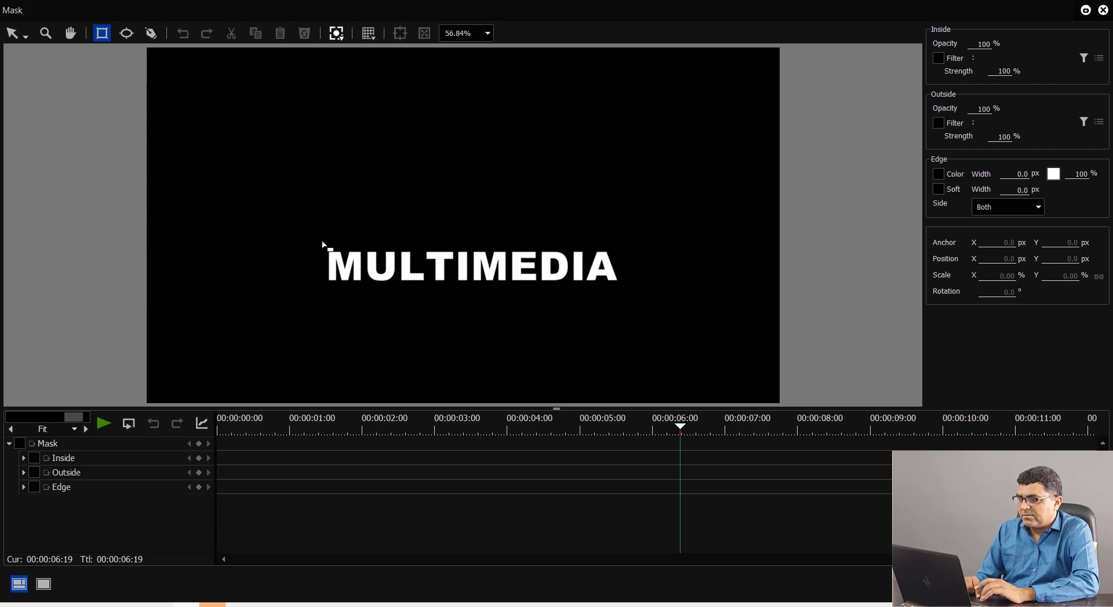
{"action": "left_click_drag", "start_coordinate": [316, 241], "coordinate": [631, 295]}
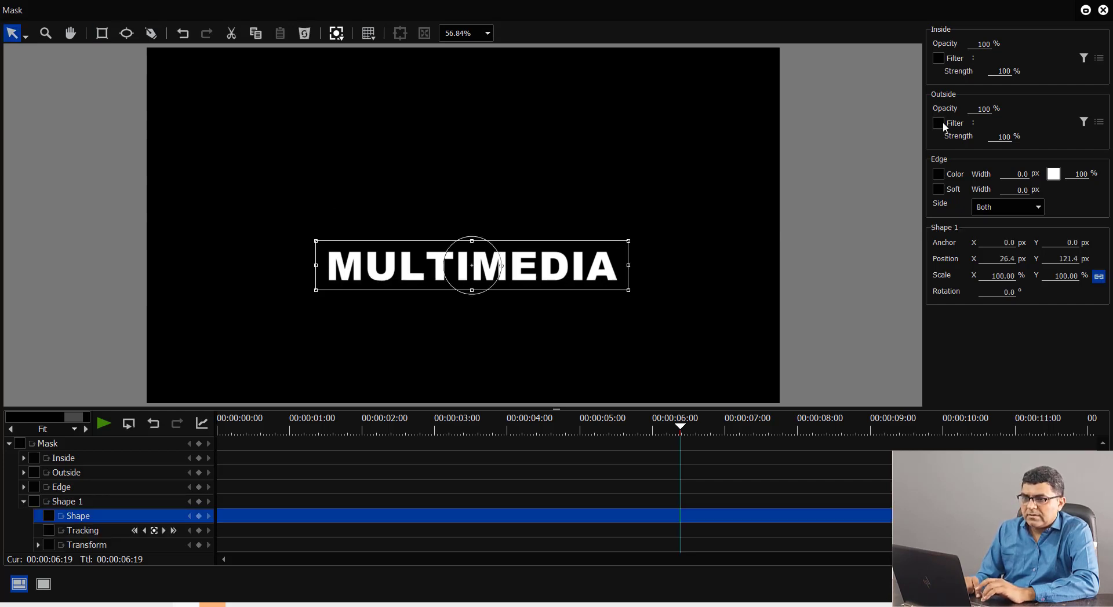
{"action": "left_click", "coordinate": [981, 115]}
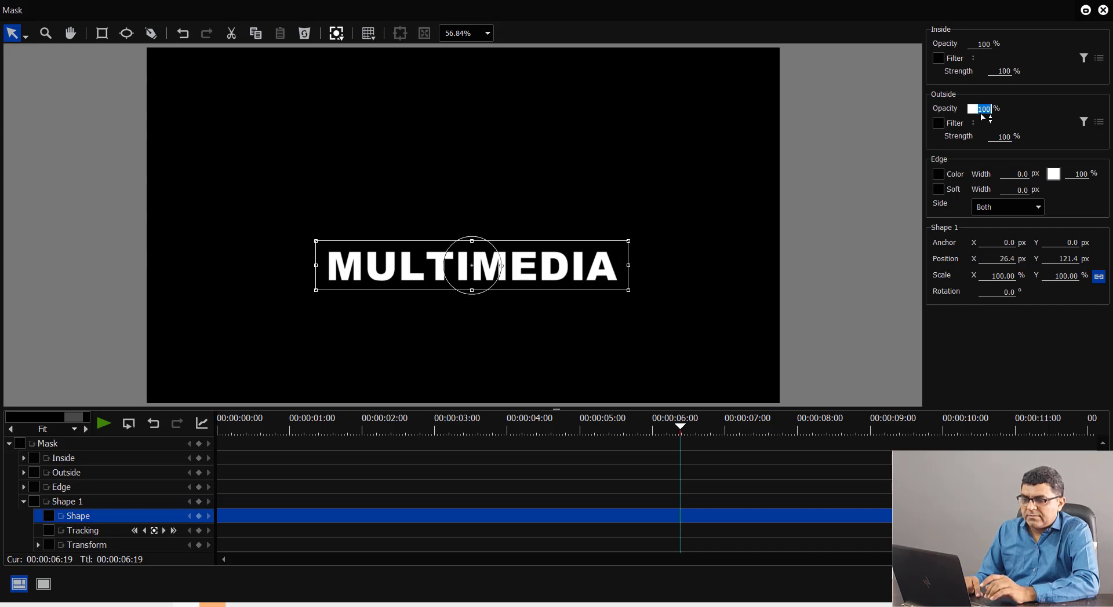
{"action": "type", "text": "0"}
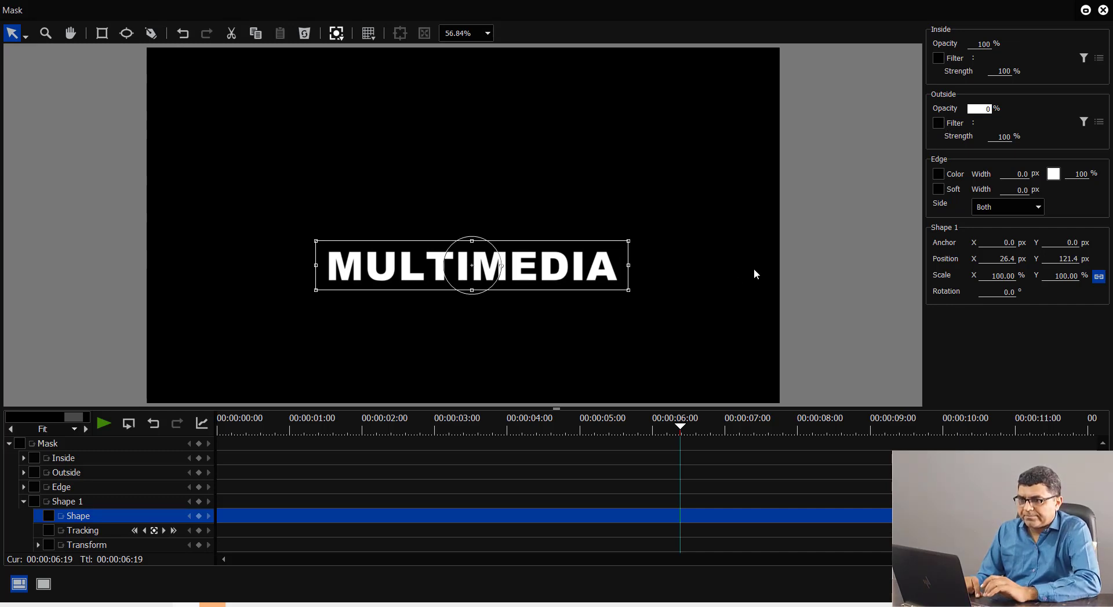
- Enable mask keyframing, add a keyframe at 00:00:04:49 and shift the rectangle left off the text to about X -924 px
{"action": "left_click", "coordinate": [681, 428]}
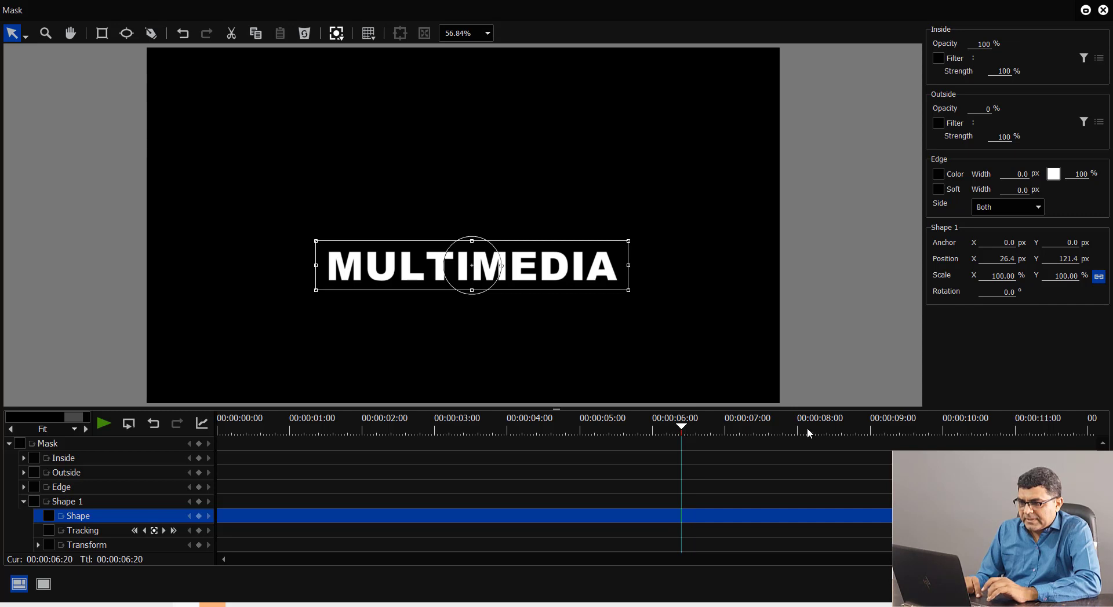
{"action": "left_click", "coordinate": [650, 428]}
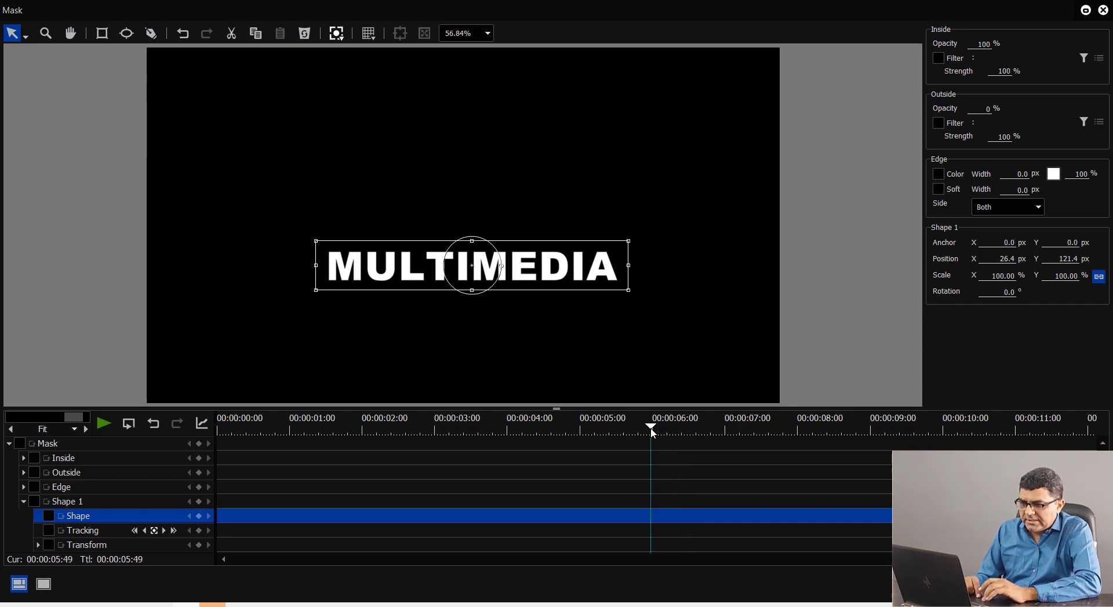
{"action": "left_click", "coordinate": [578, 428]}
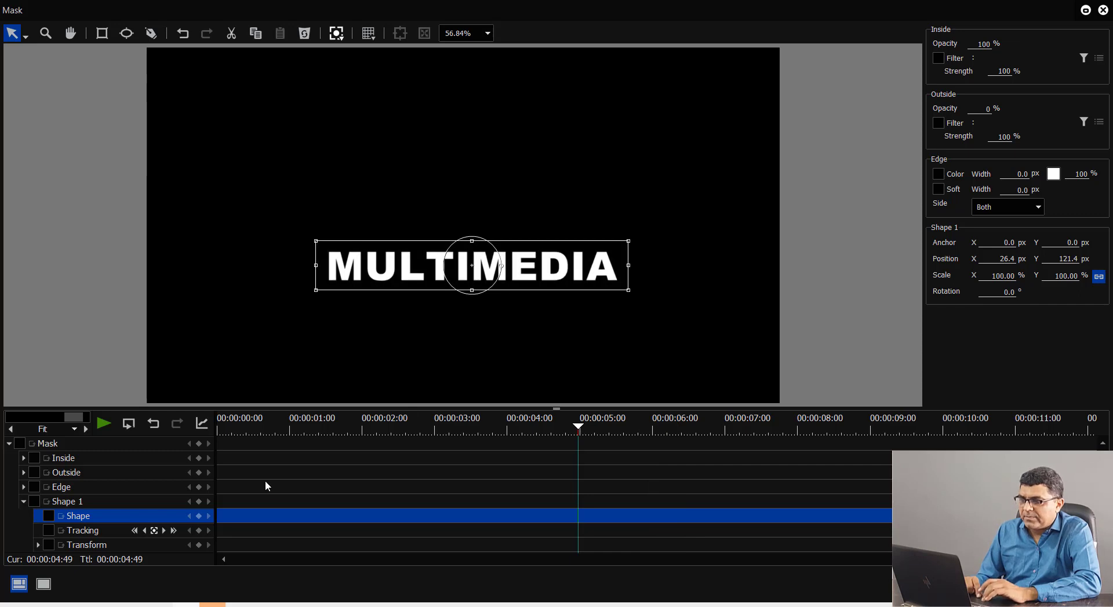
{"action": "left_click", "coordinate": [21, 444]}
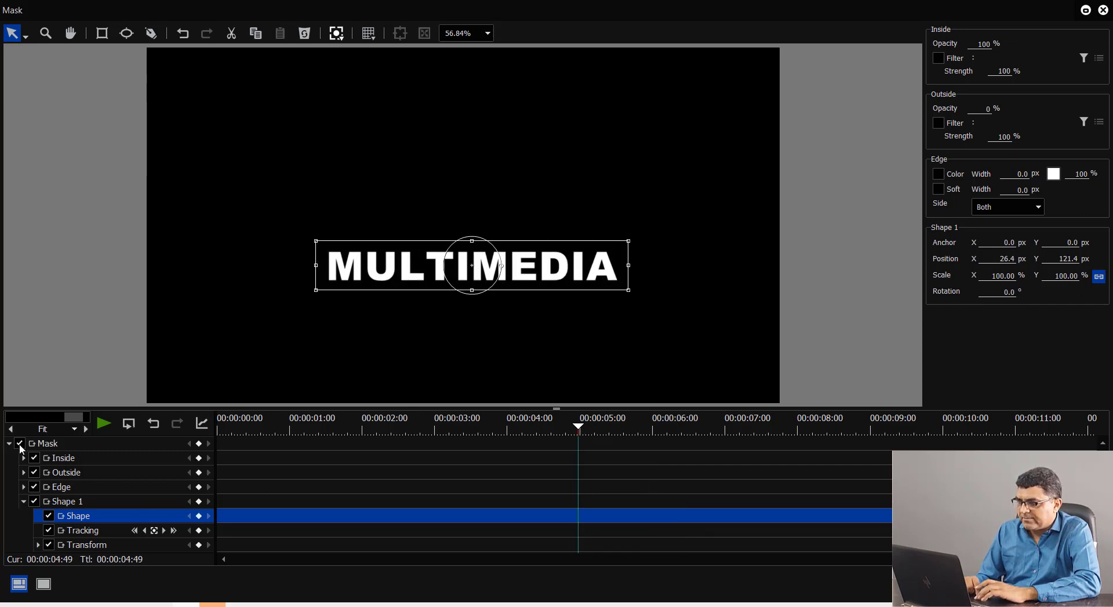
{"action": "left_click", "coordinate": [199, 444]}
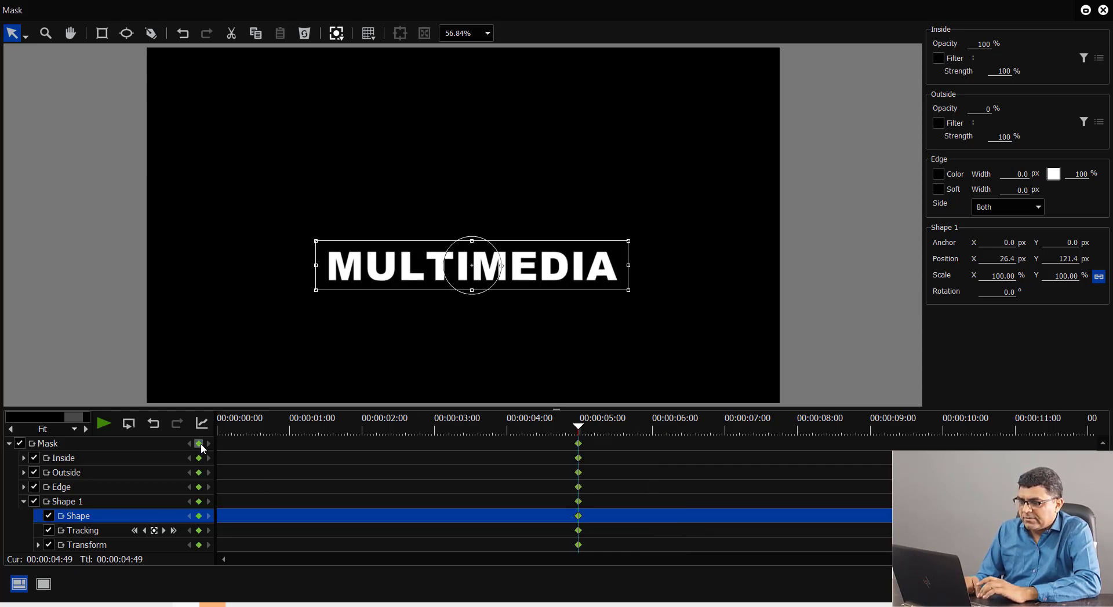
{"action": "left_click_drag", "start_coordinate": [576, 265], "coordinate": [264, 266]}
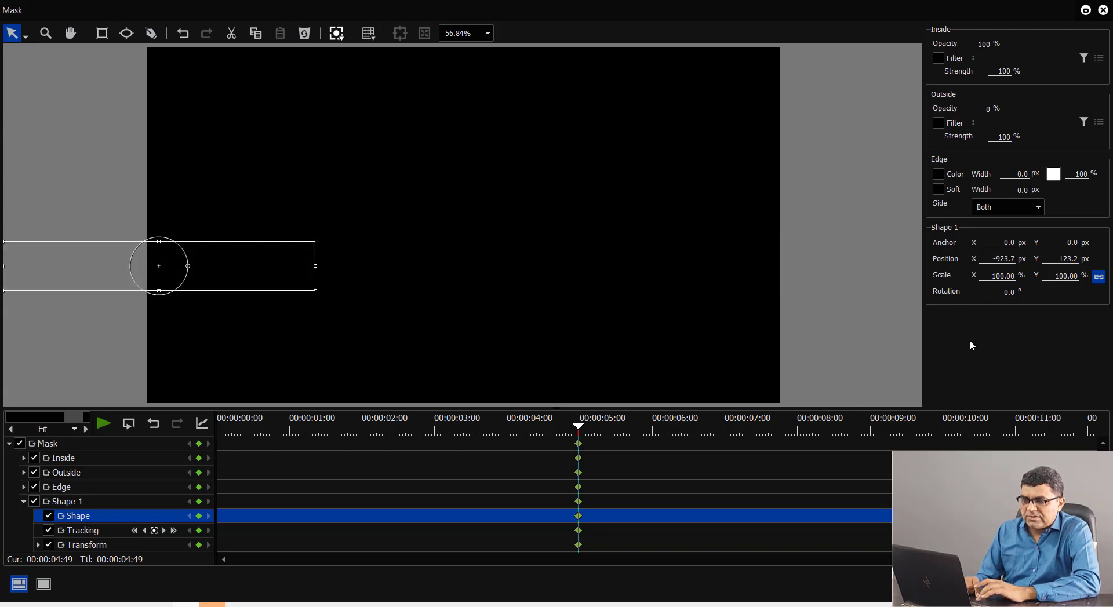
- At 00:00:08:00, move the mask rectangle back over the MULTIMEDIA text and apply the mask
{"action": "left_click_drag", "start_coordinate": [578, 432], "coordinate": [797, 435]}
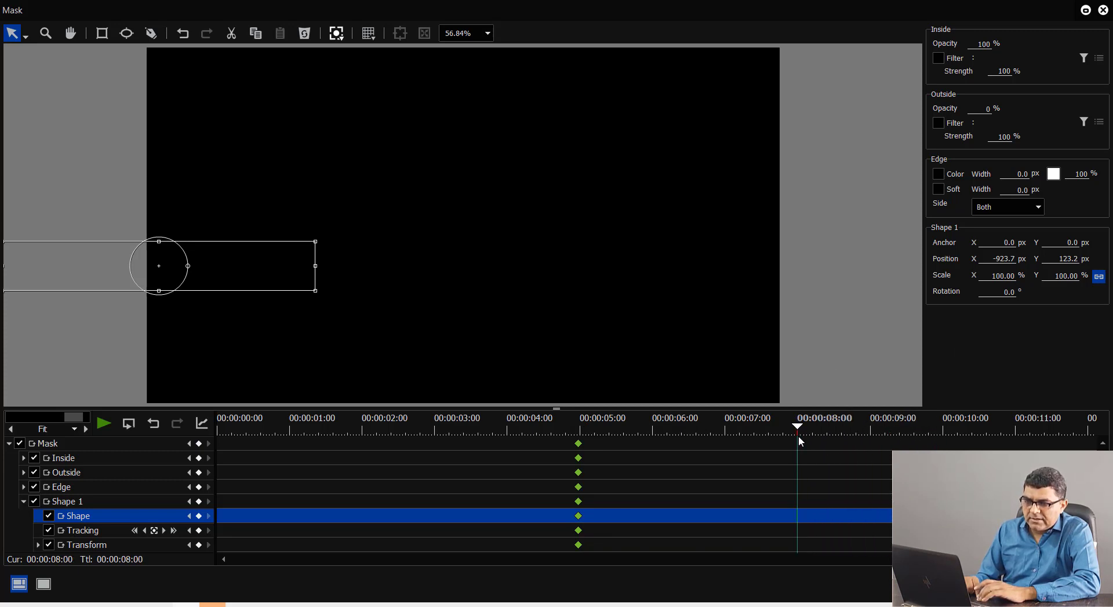
{"action": "left_click_drag", "start_coordinate": [224, 261], "coordinate": [538, 261]}
{"action": "key", "text": "Return"}
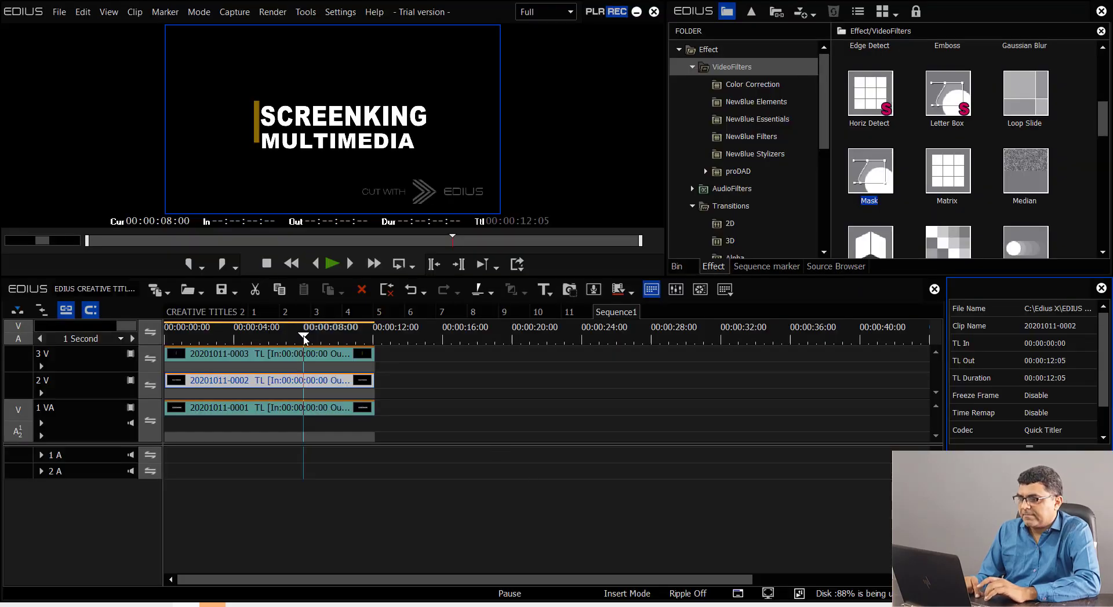
- Play the timeline from the start to check the MULTIMEDIA reveal, and stop playback
{"action": "left_click_drag", "start_coordinate": [305, 339], "coordinate": [1, 326]}
{"action": "key", "text": "space"}
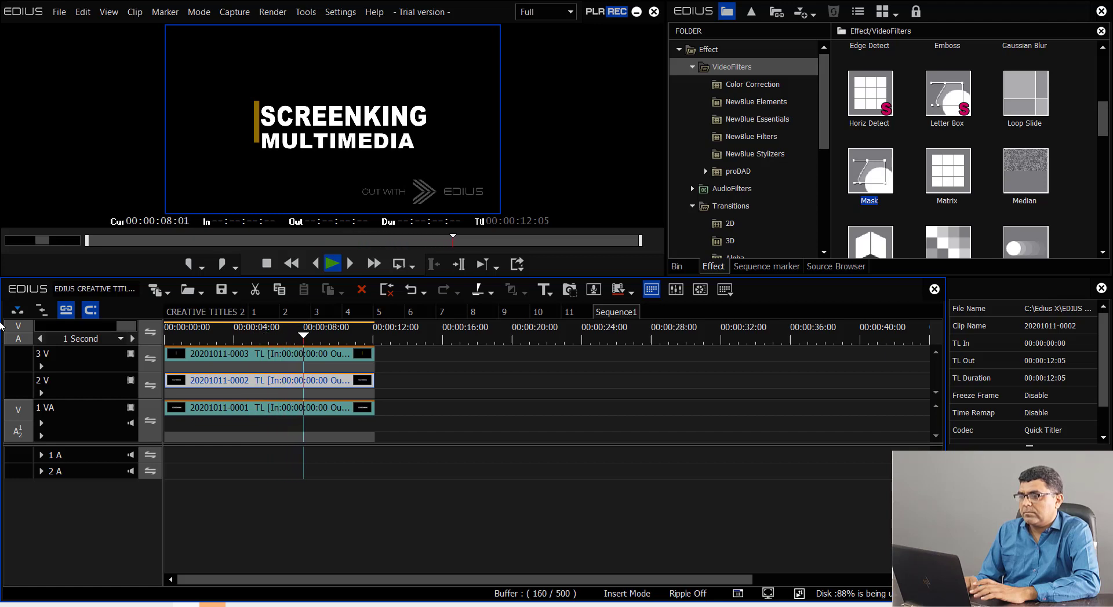
{"action": "key", "text": "space"}
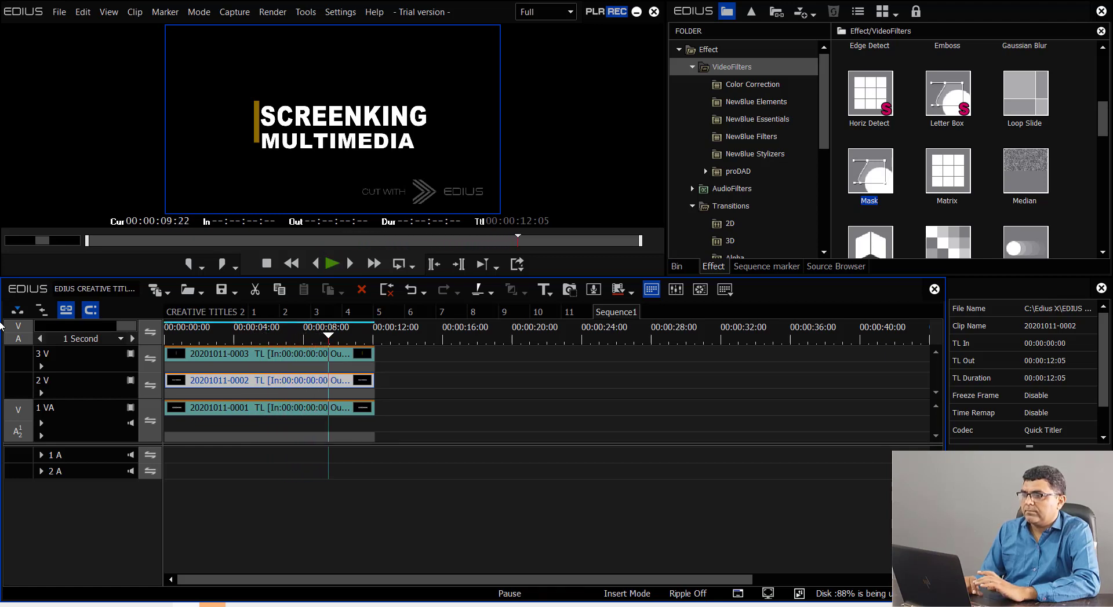
- Move the yellow bar on track 3 V in the Layouter to about X -480, Y 72 px, stretch it slightly upward and apply the layout
{"action": "left_click", "coordinate": [275, 354]}
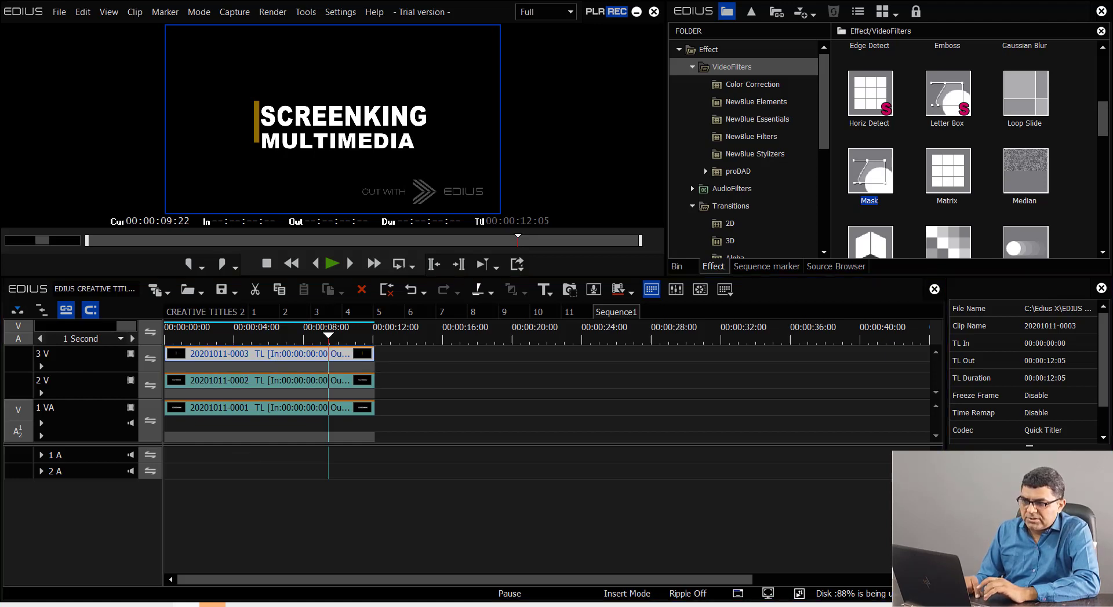
{"action": "key", "text": "F7"}
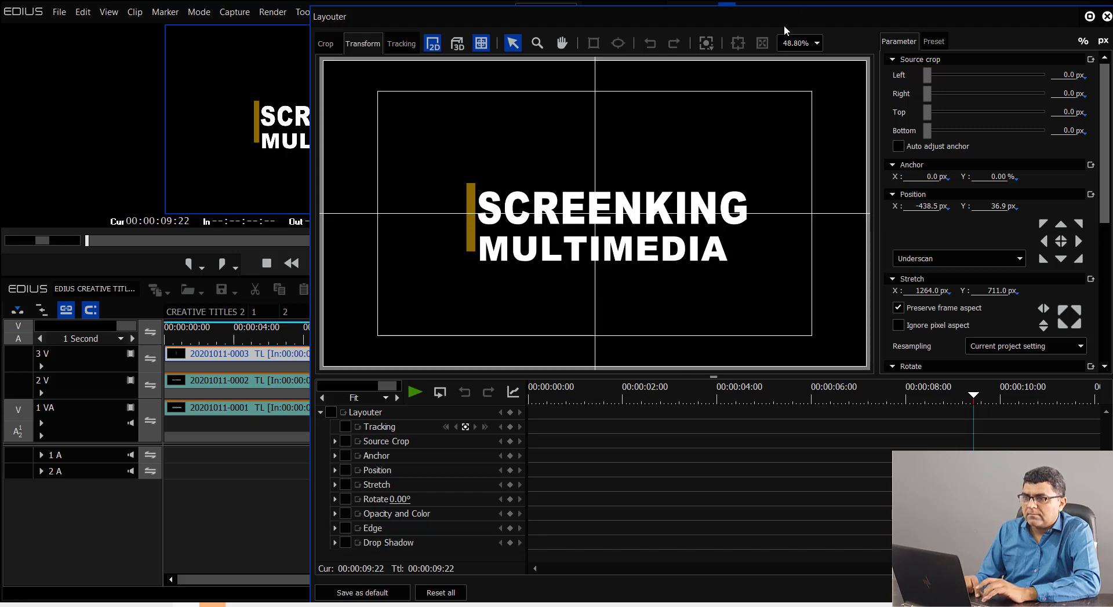
{"action": "left_click_drag", "start_coordinate": [786, 30], "coordinate": [598, 6]}
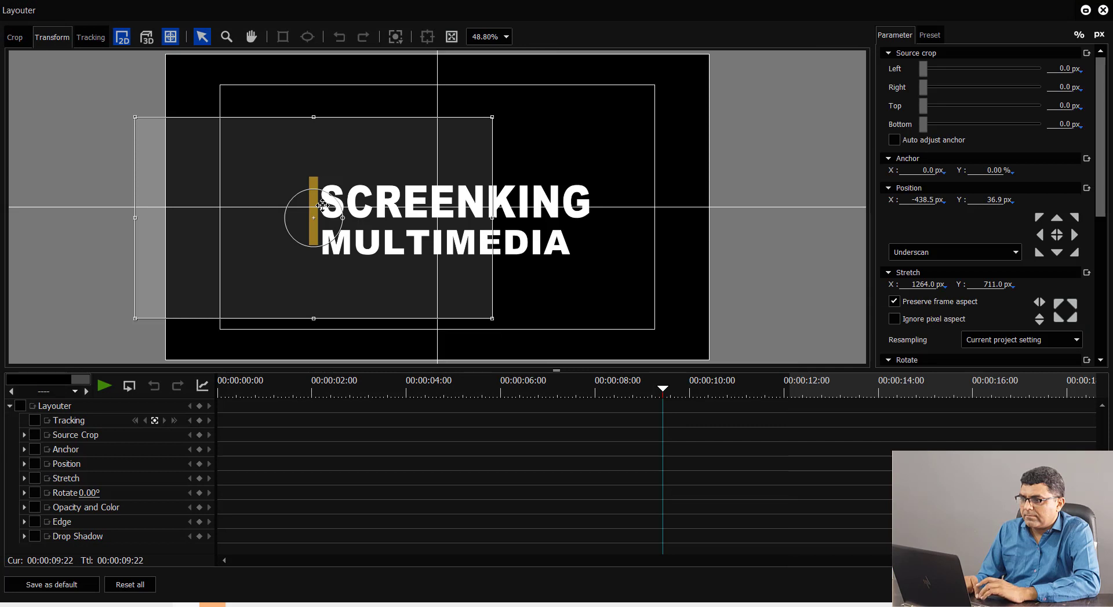
{"action": "left_click_drag", "start_coordinate": [322, 205], "coordinate": [311, 215]}
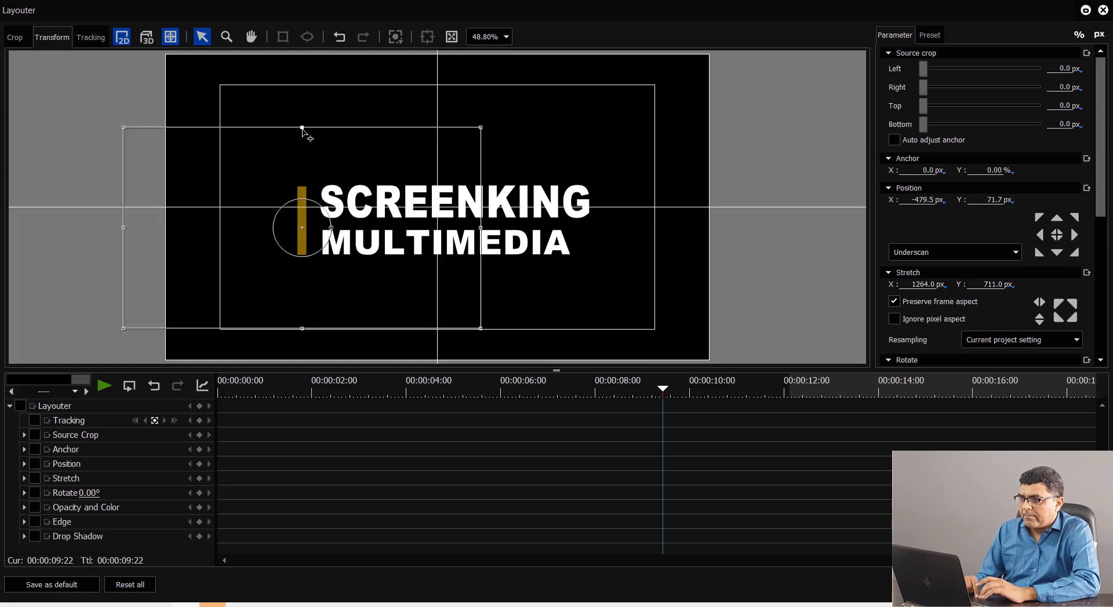
{"action": "left_click_drag", "start_coordinate": [302, 128], "coordinate": [302, 123]}
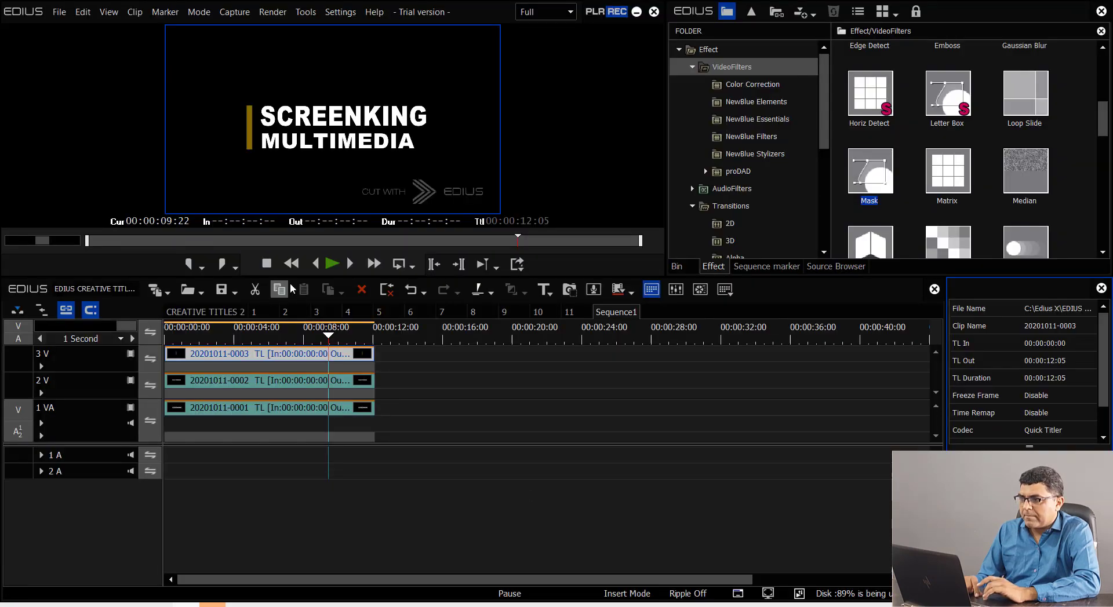
- Lower the yellow bar's mask rectangle to about Y 333 px at the 00:00:00:00 keyframe, apply it and play the timeline from the start
{"action": "left_click", "coordinate": [327, 336]}
{"action": "key", "text": "Home"}
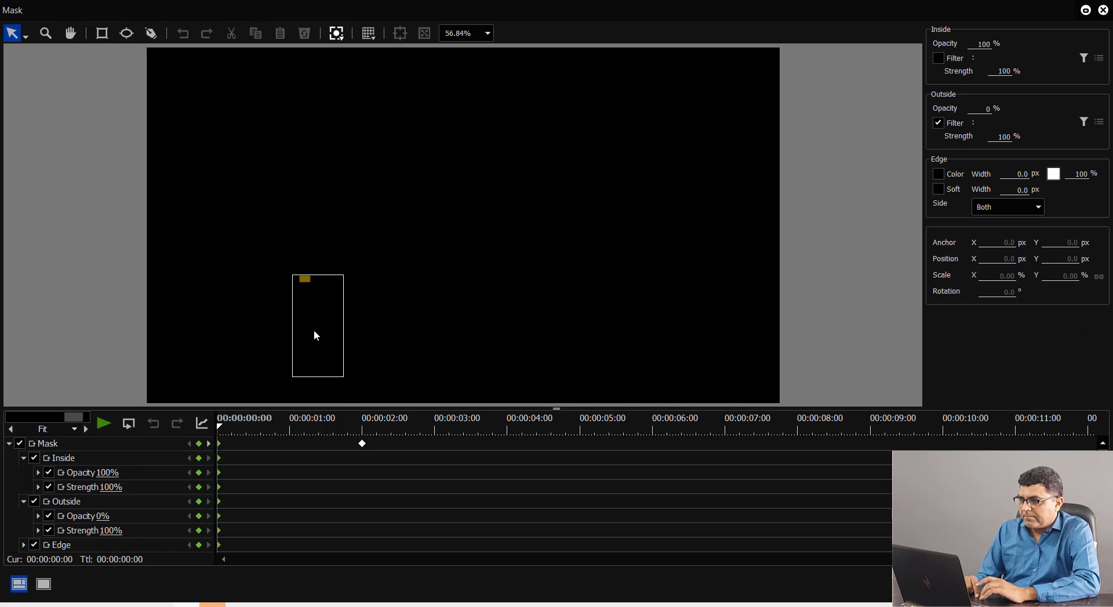
{"action": "left_click", "coordinate": [333, 301]}
{"action": "left_click_drag", "start_coordinate": [332, 301], "coordinate": [333, 311]}
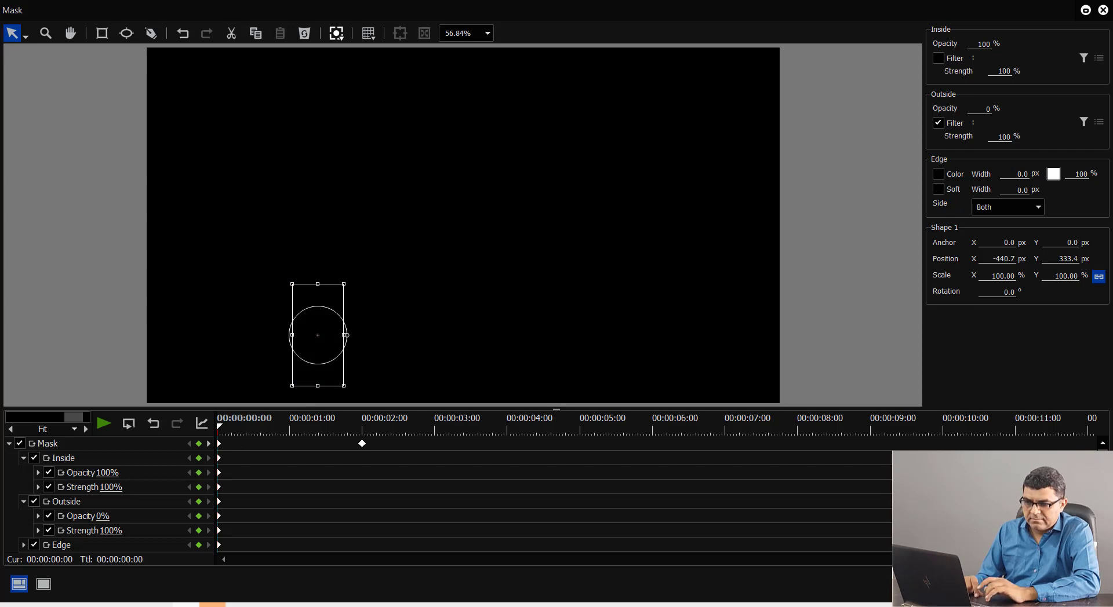
{"action": "key", "text": "Return"}
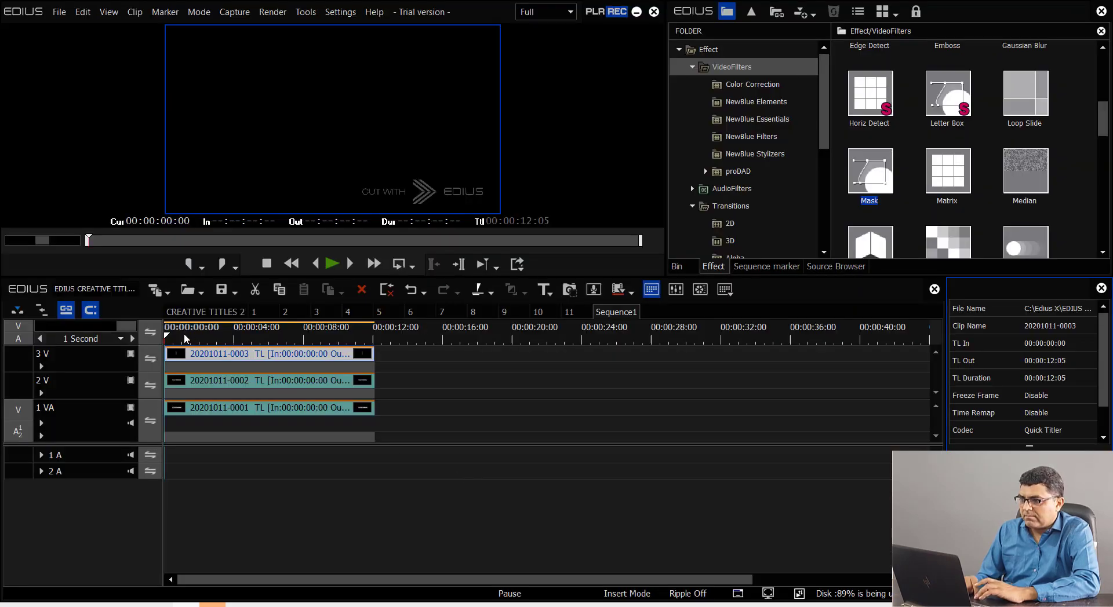
{"action": "mouse_move", "coordinate": [170, 339]}
{"action": "left_mouse_down"}
{"action": "mouse_move", "coordinate": [379, 326]}
{"action": "mouse_move", "coordinate": [165, 335]}
{"action": "left_mouse_up"}
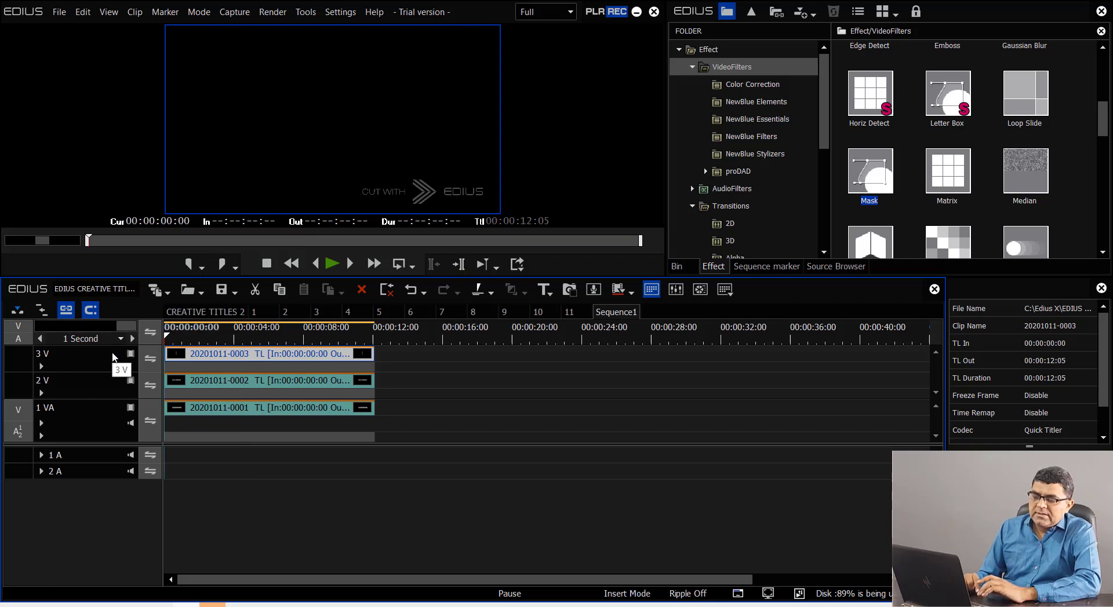
{"action": "key", "text": "space"}
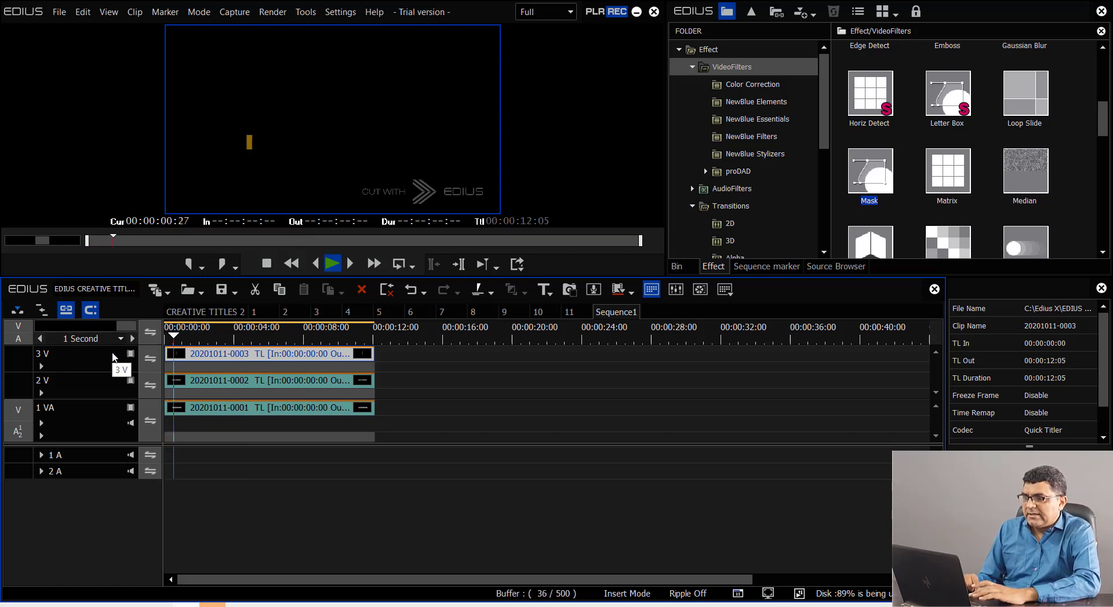